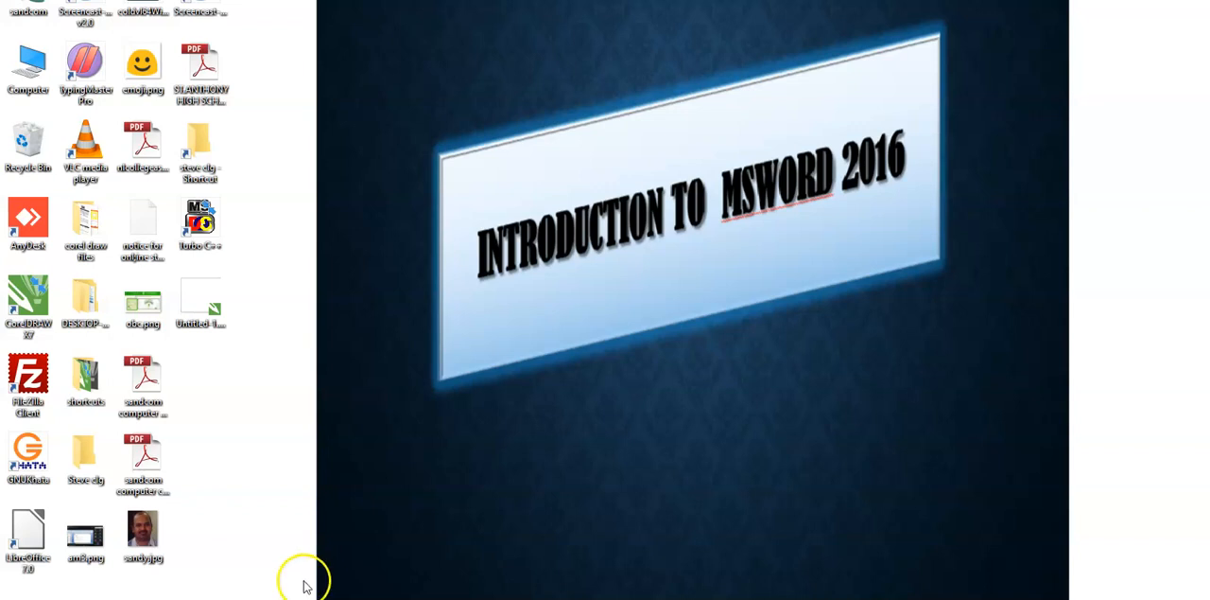
Step: Search Windows for "word" and launch Word 2016
key("super")
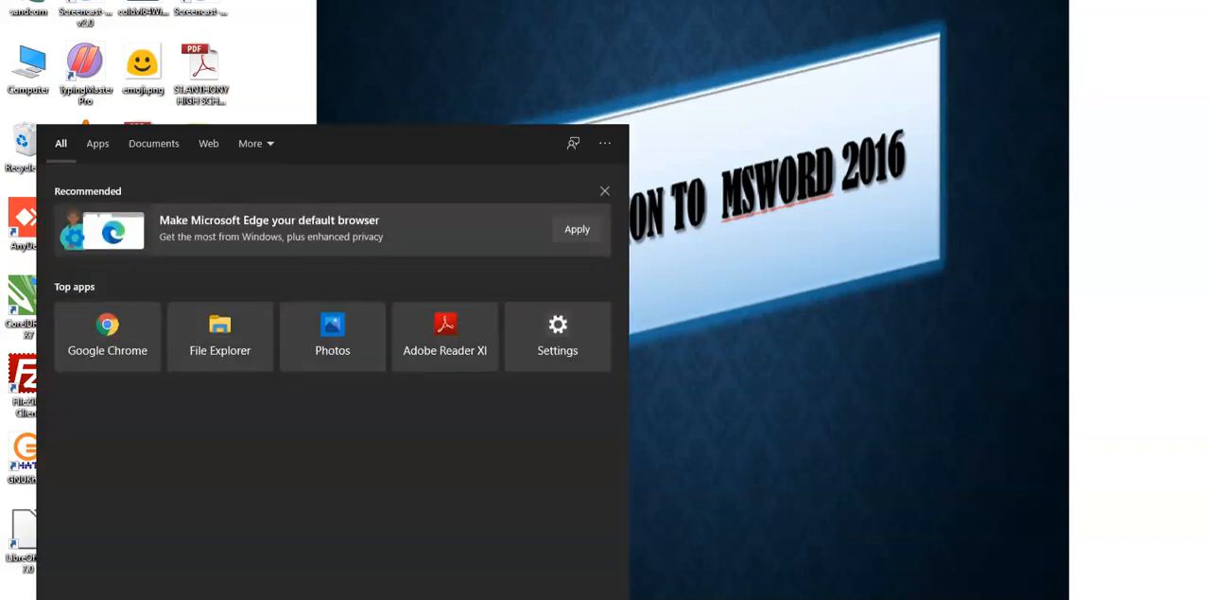
type("word")
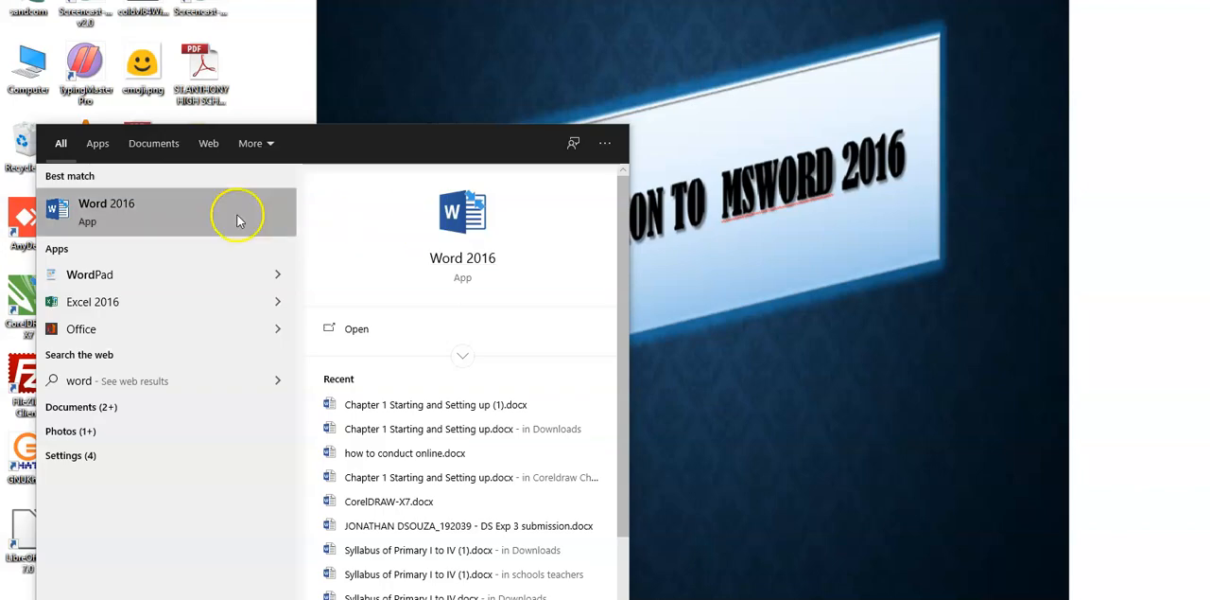
key("Return")
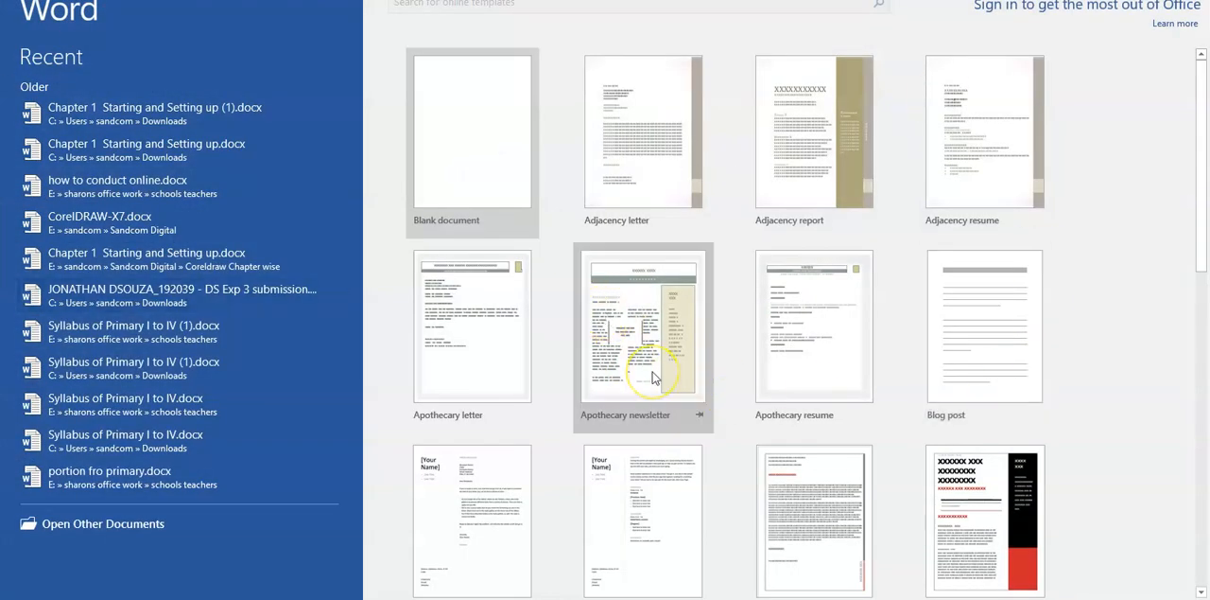
left_click(448, 192)
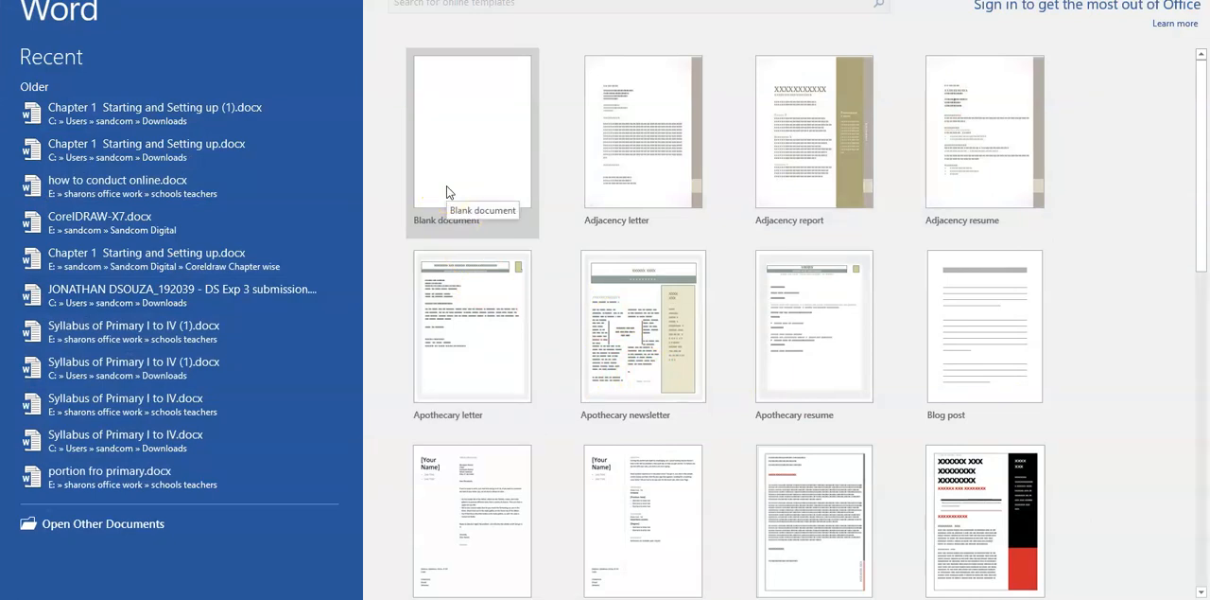
left_click(456, 173)
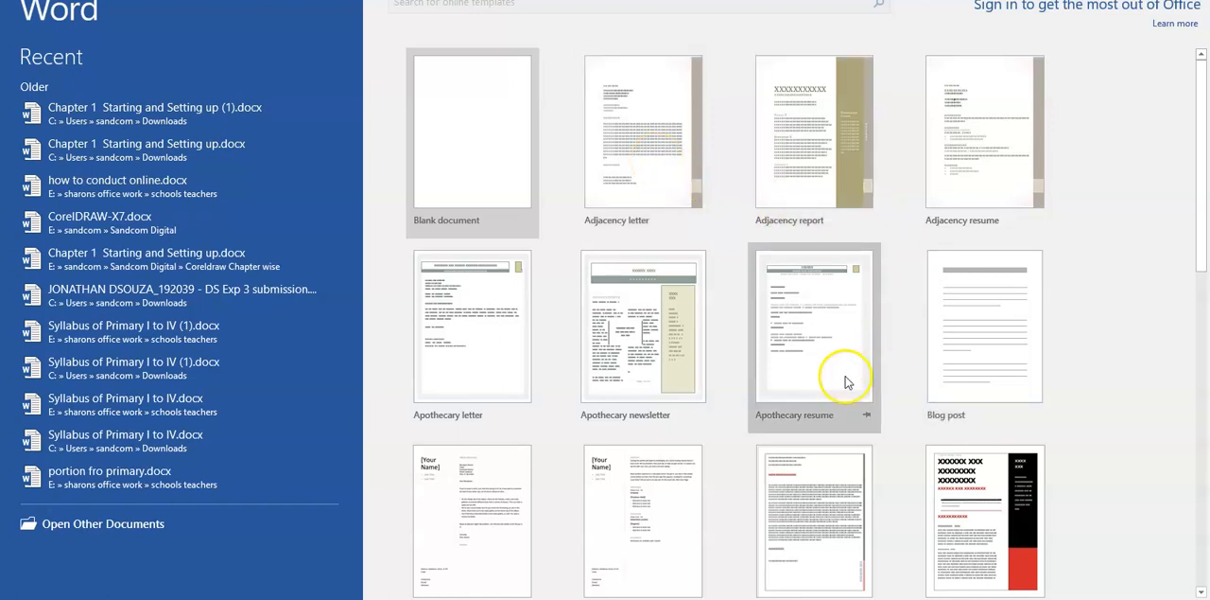
Step: Look through the available document templates and create a new blank document
scroll(841, 373, "down", 2)
scroll(844, 378, "down", 1)
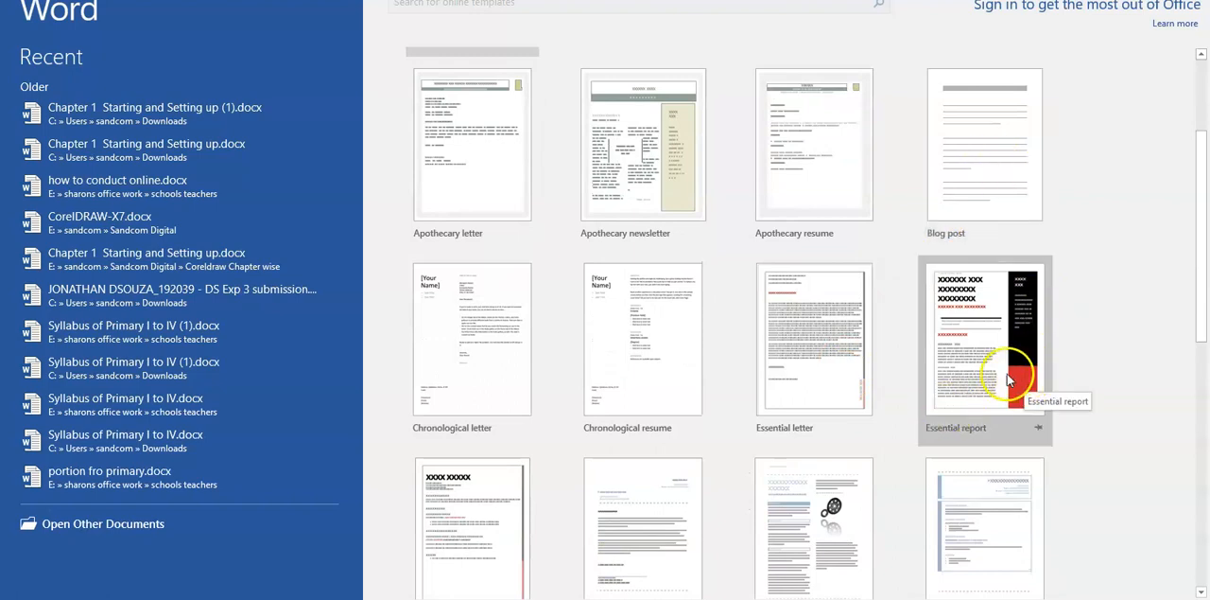
scroll(743, 440, "down", 3)
scroll(743, 449, "down", 4)
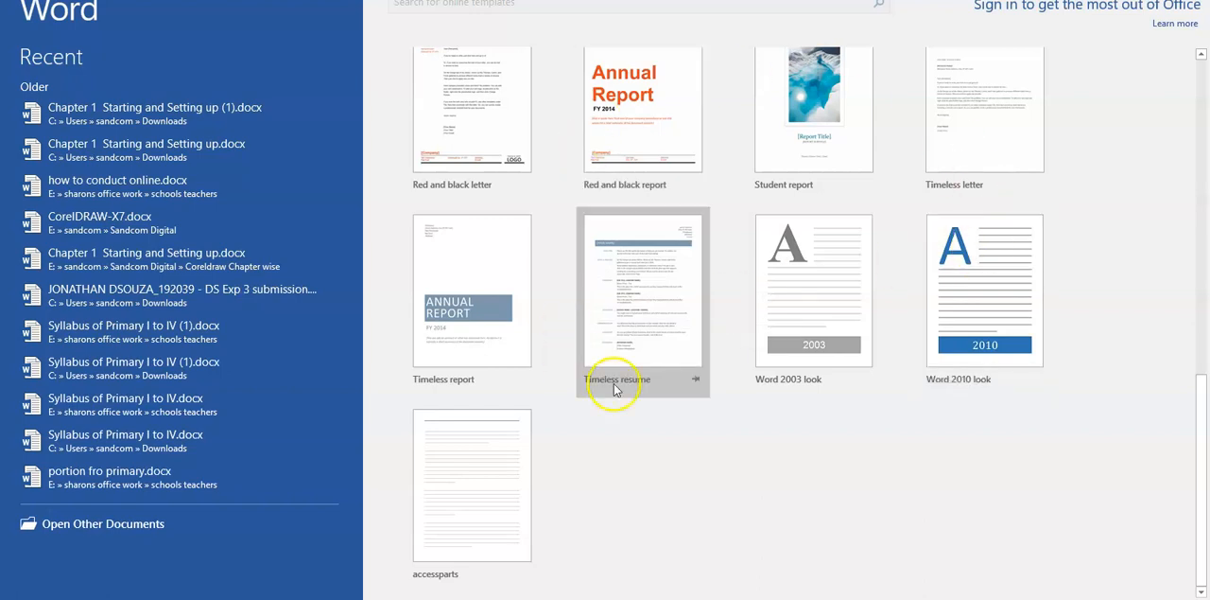
scroll(763, 265, "up", 3)
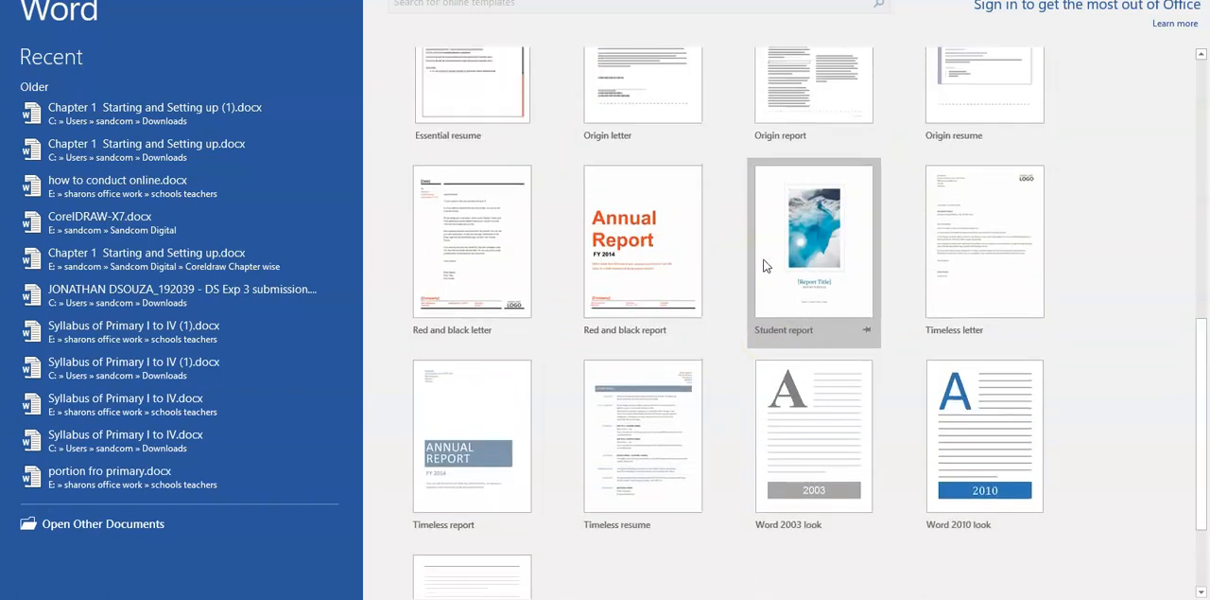
scroll(766, 265, "up", 12)
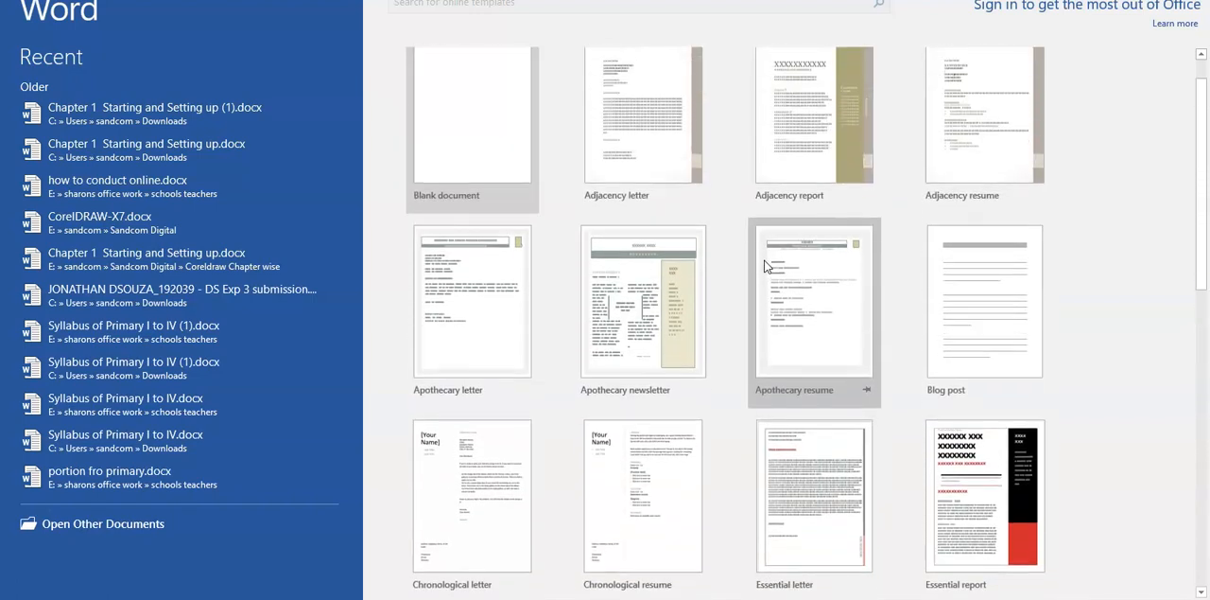
scroll(764, 259, "up", 1)
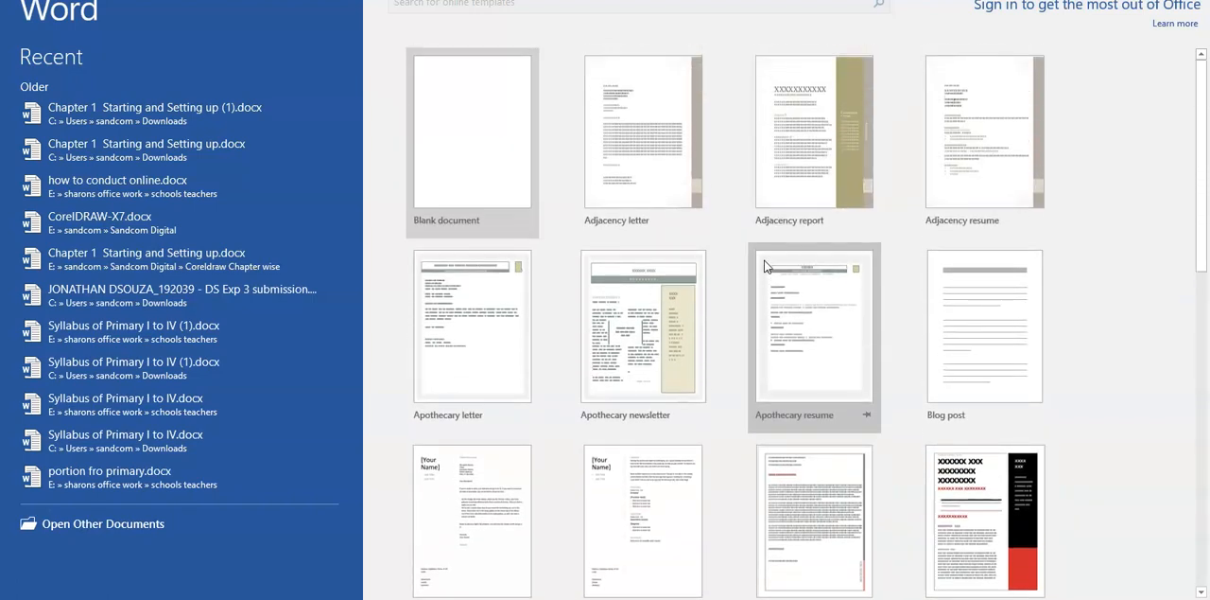
left_click(450, 166)
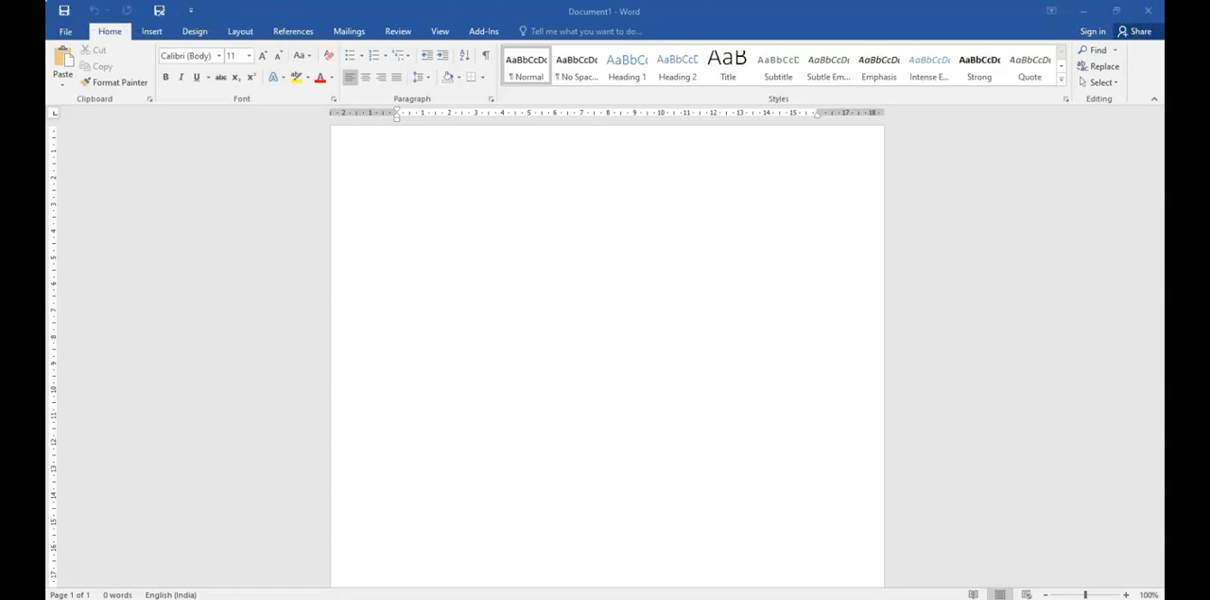
Step: Add the New and Open commands to the Quick Access Toolbar
left_click(190, 14)
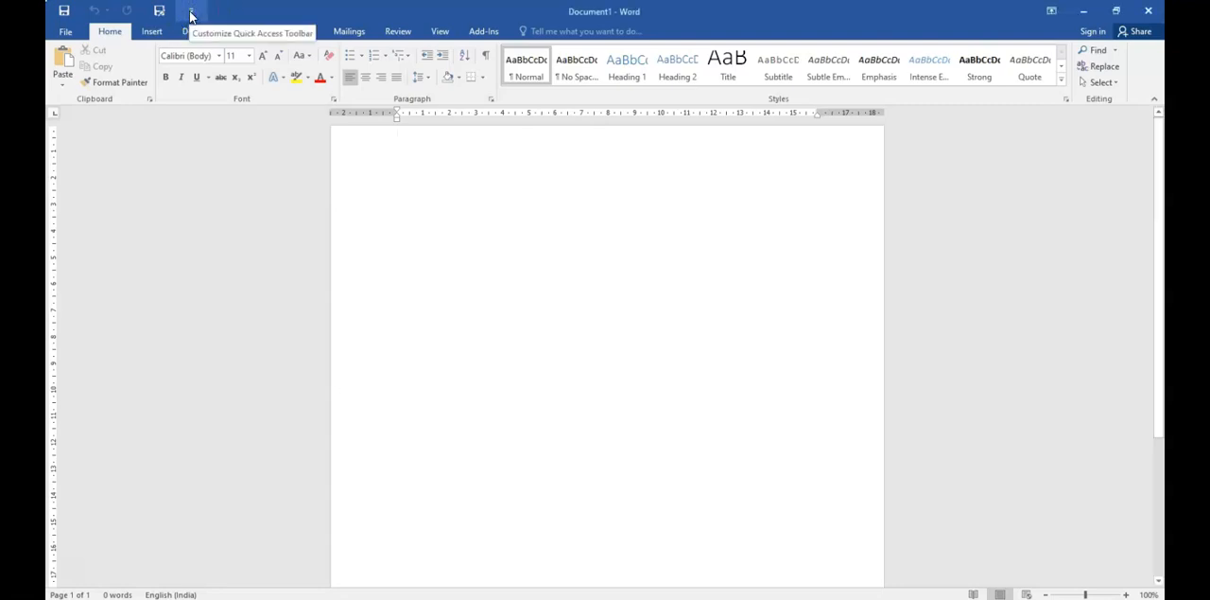
left_click(191, 13)
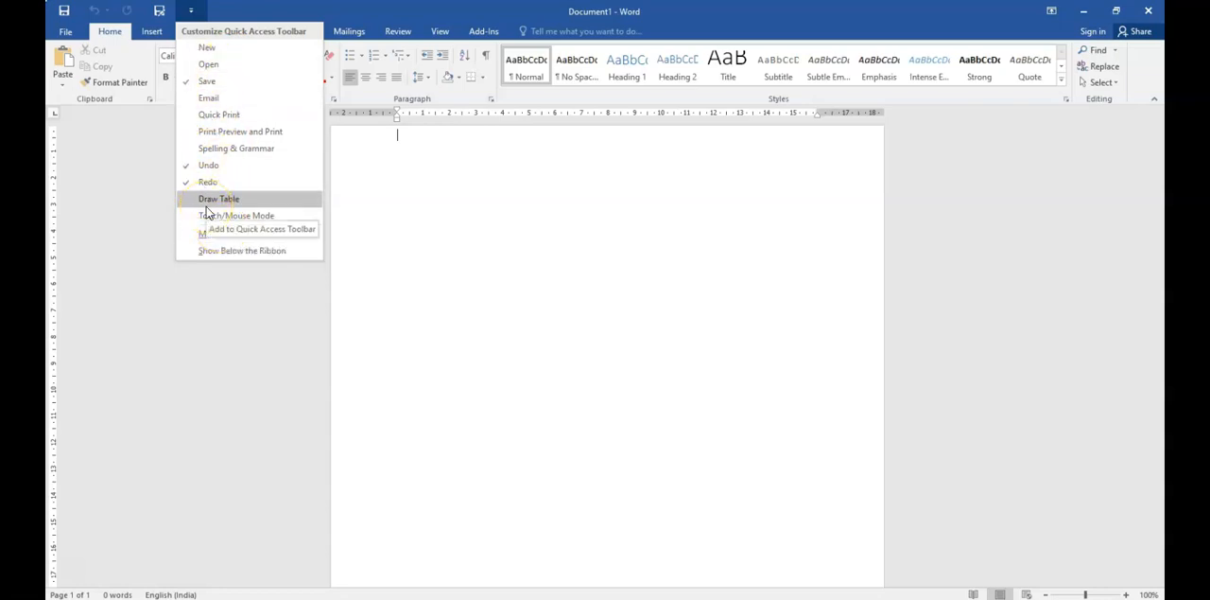
left_click(207, 47)
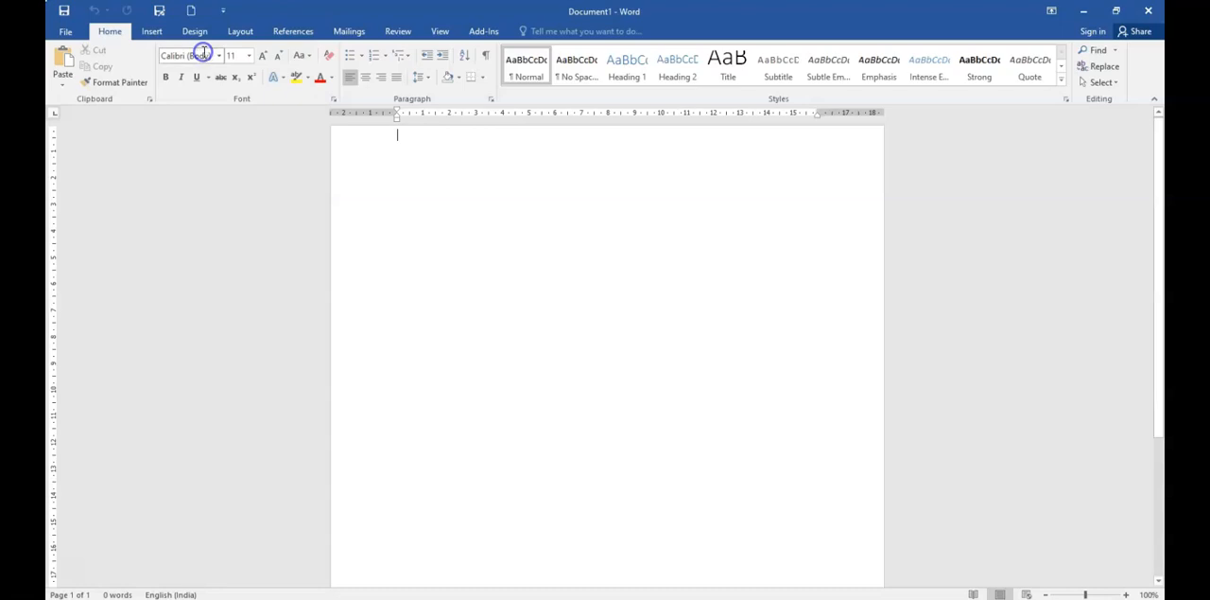
left_click(224, 11)
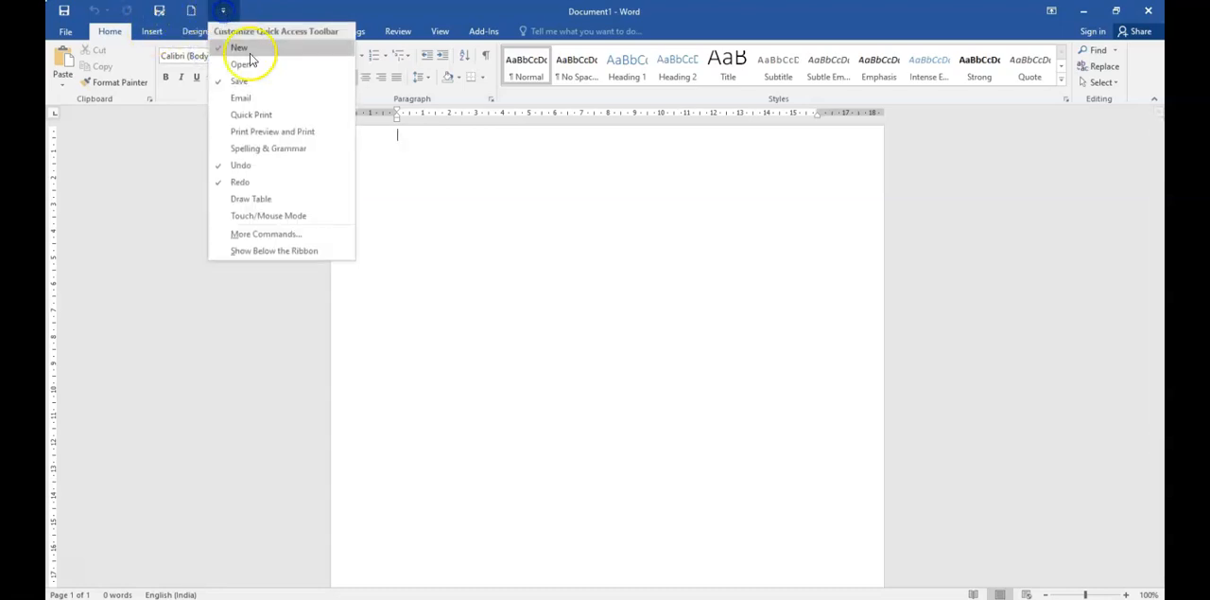
left_click(248, 64)
left_click(255, 10)
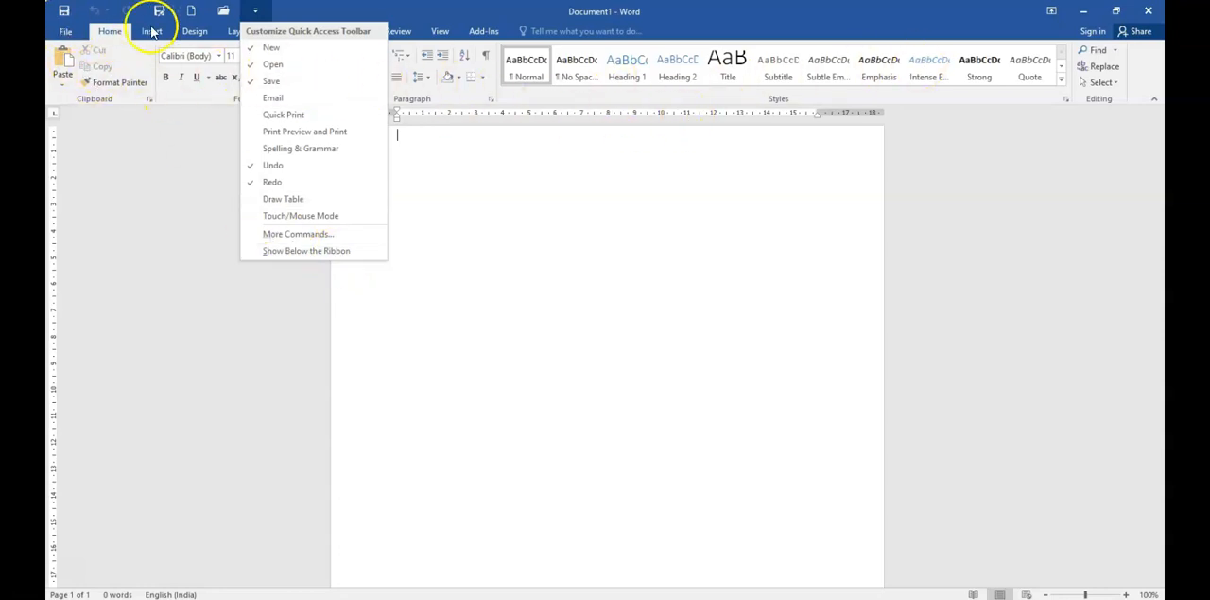
left_click(170, 175)
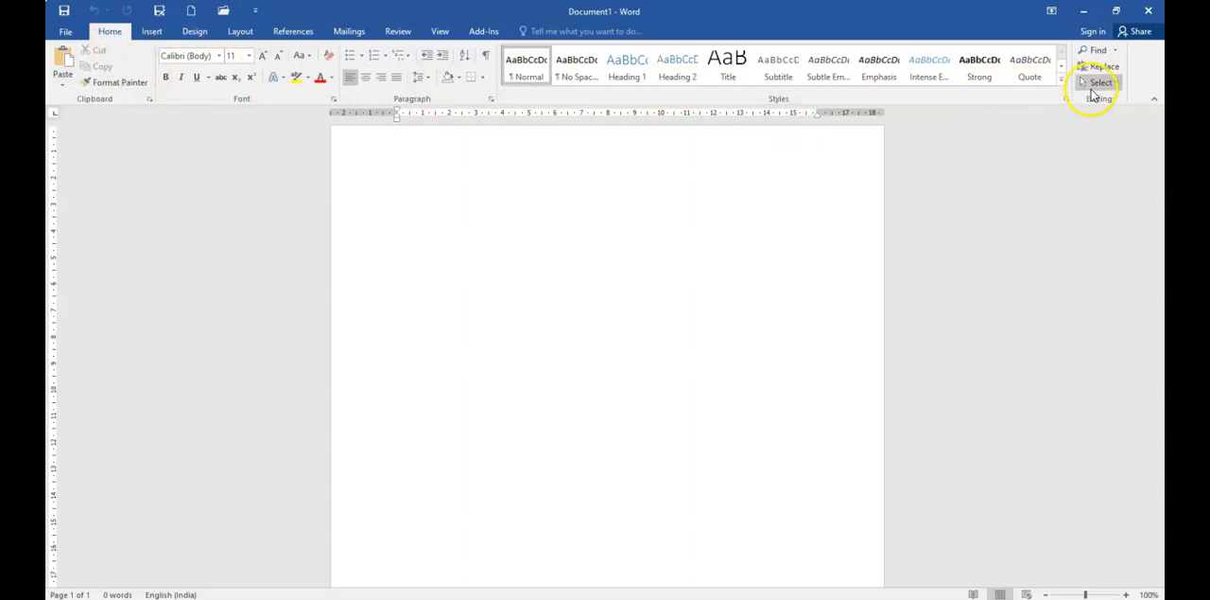
Step: Switch the ribbon display to Show Tabs and restore it to Show Tabs and Commands
left_click(147, 34)
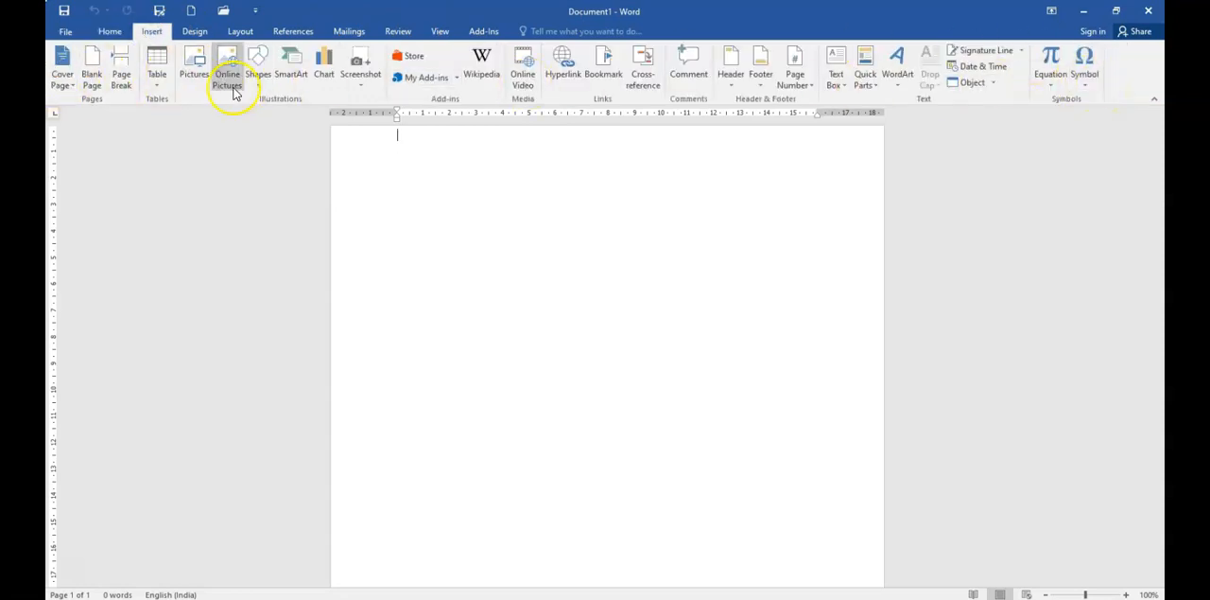
left_click(1051, 12)
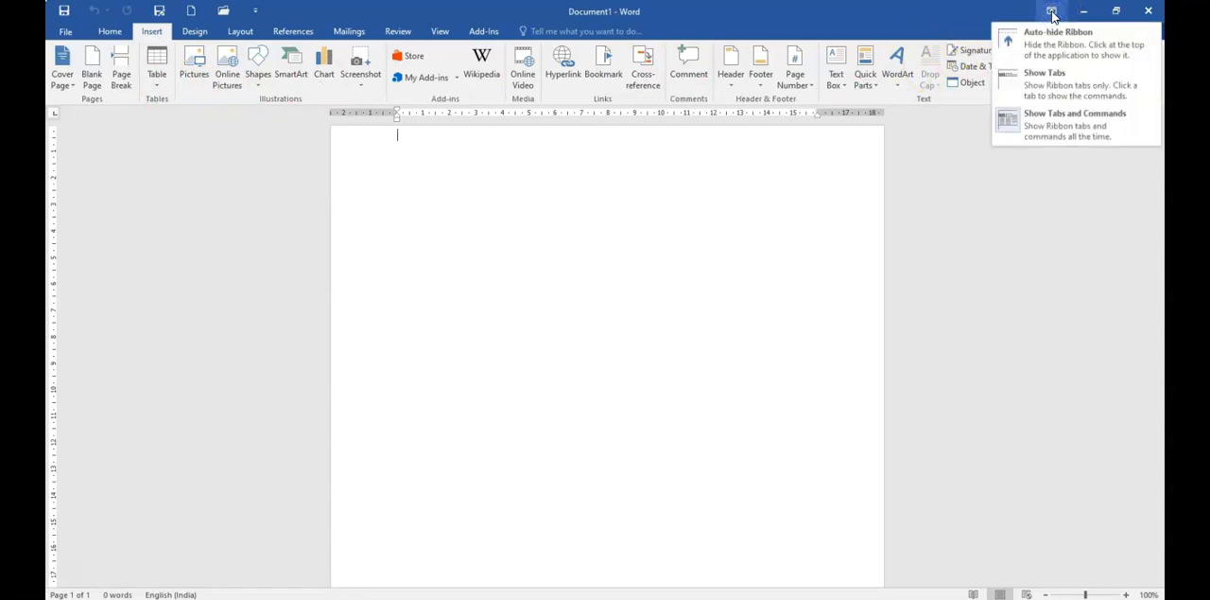
left_click(1029, 55)
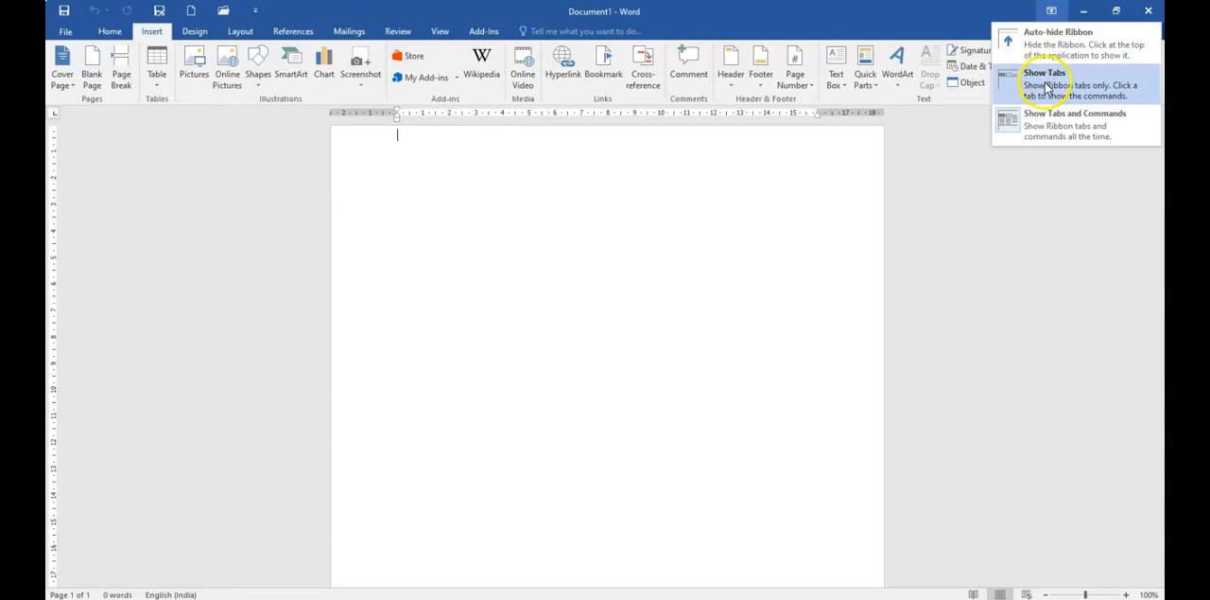
left_click(1047, 88)
left_click(1051, 13)
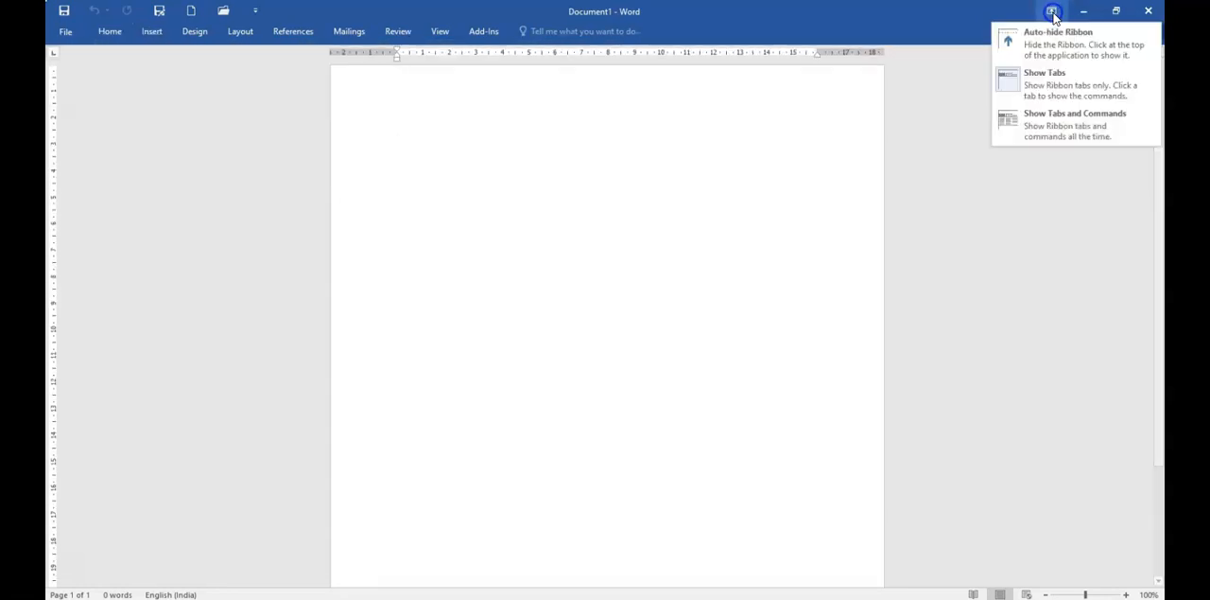
left_click(1048, 88)
left_click(1050, 11)
left_click(1062, 126)
left_click(1061, 127)
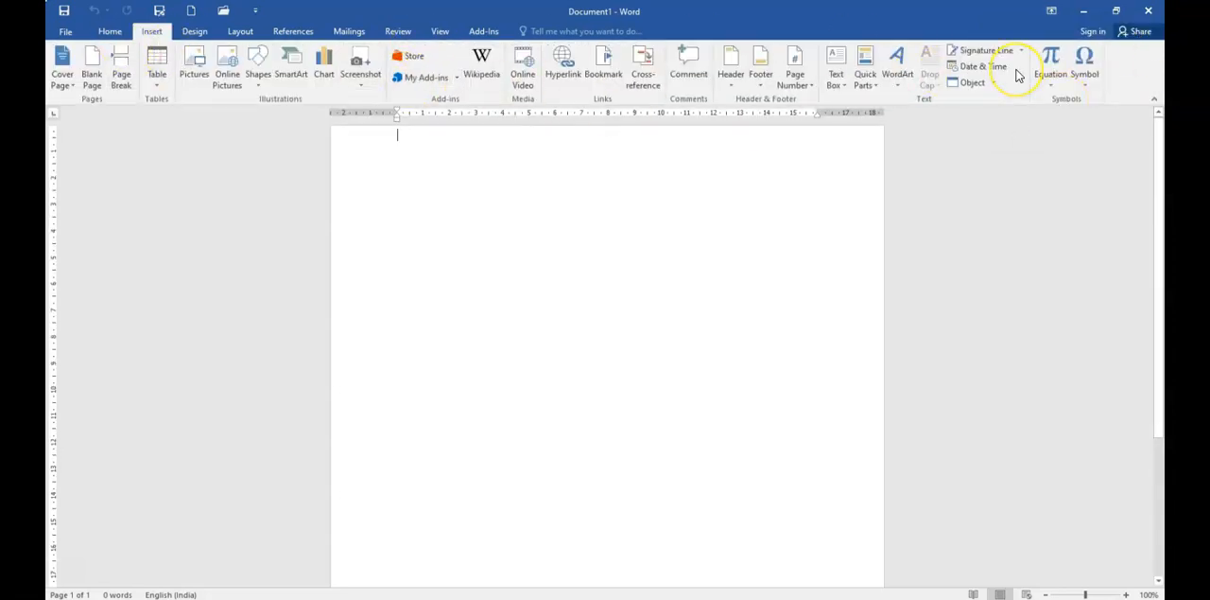
Step: Apply Auto-hide Ribbon, reveal the hidden ribbon, and return the display to Show Tabs and Commands
left_click(1050, 16)
left_click(1053, 38)
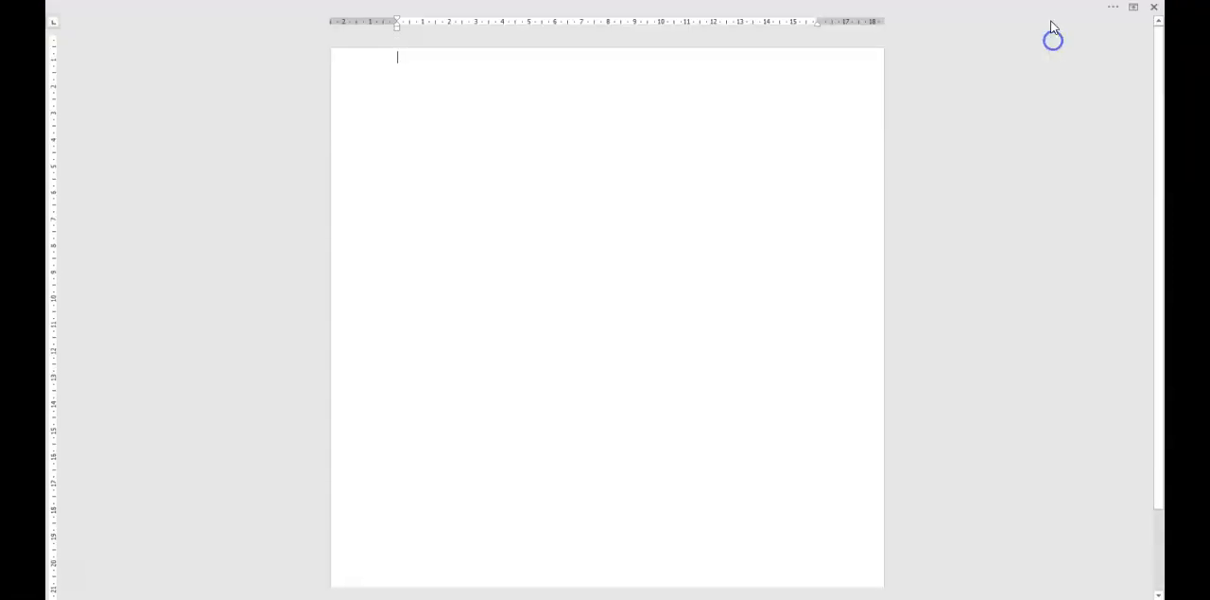
left_click(1094, 7)
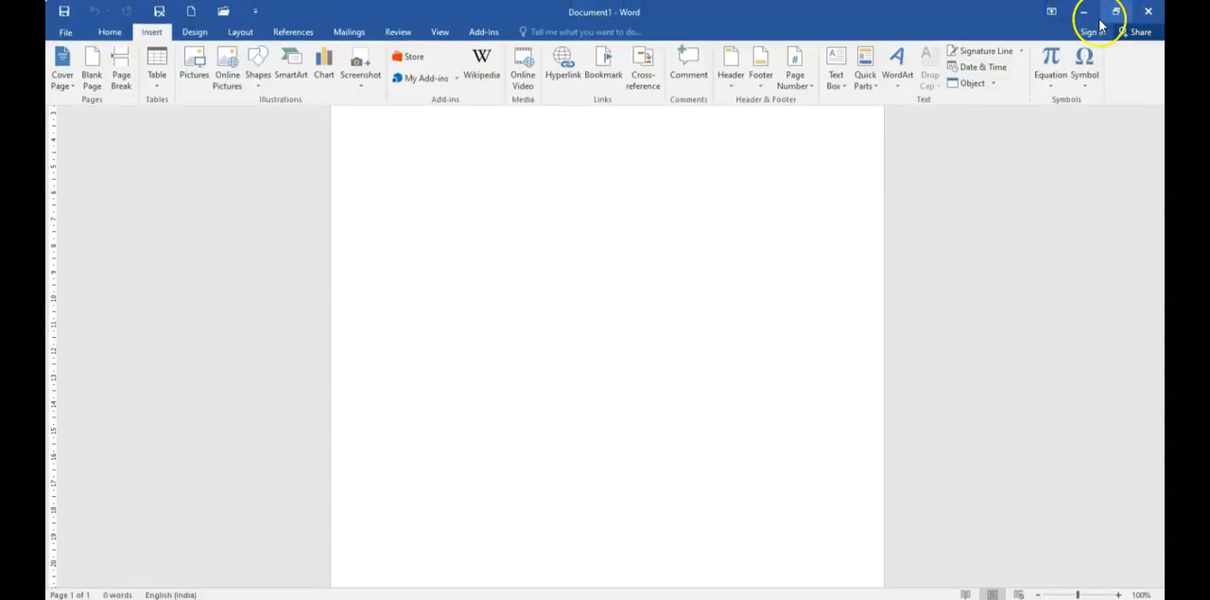
left_click(1052, 13)
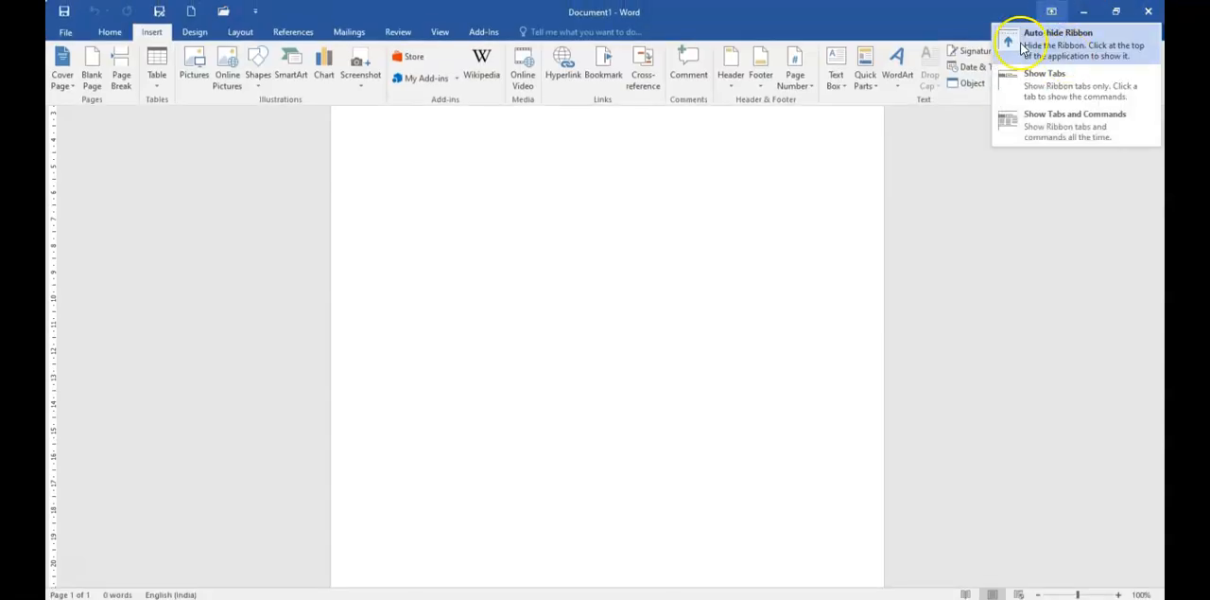
left_click(1039, 125)
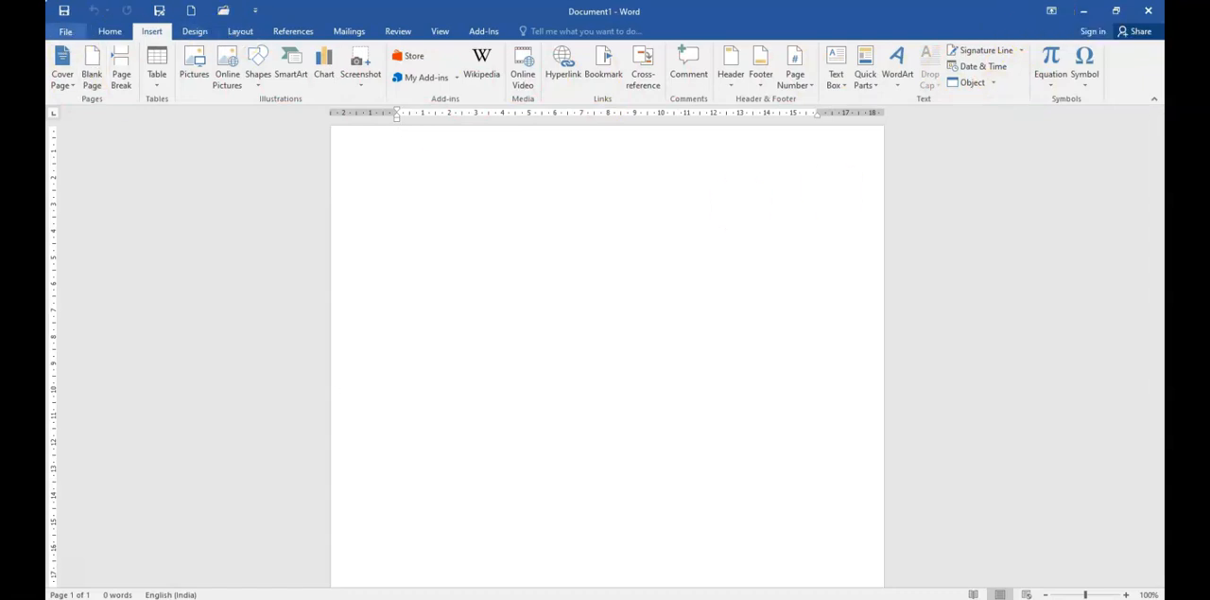
Step: Examine the Design, Layout and References command groups and return to the Home commands
left_click(195, 32)
left_click(250, 34)
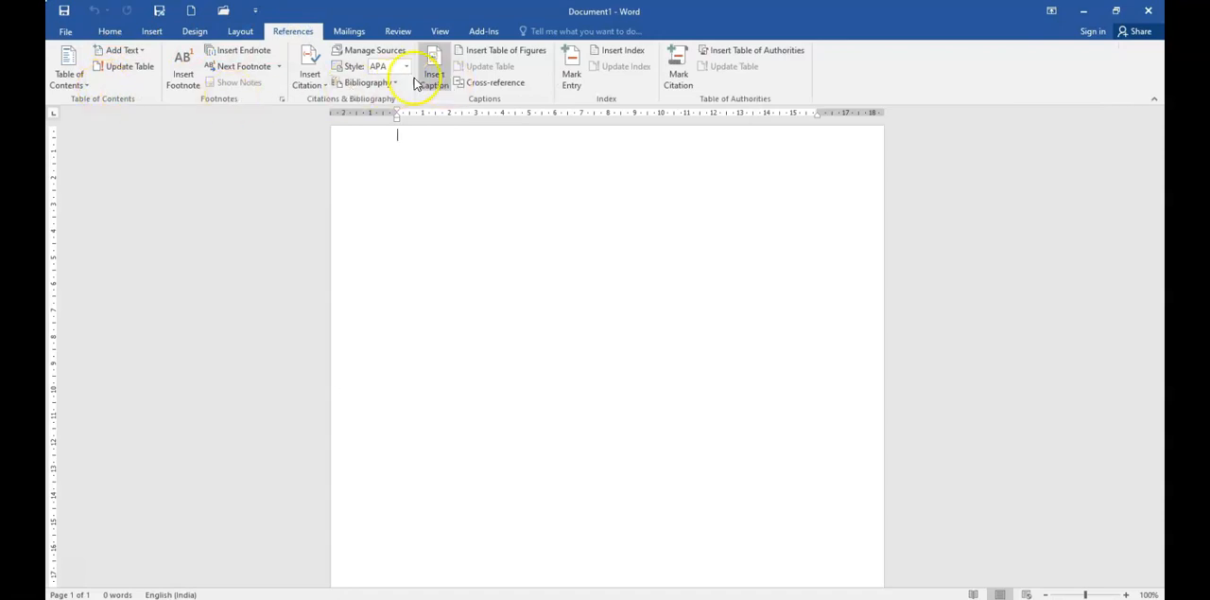
left_click(109, 32)
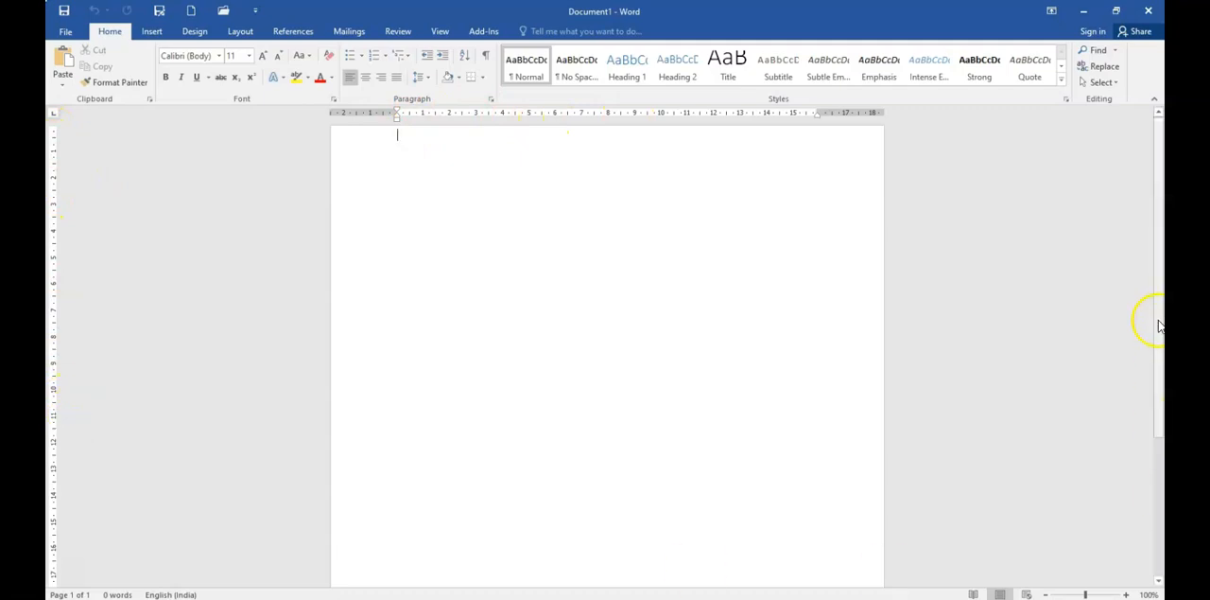
Step: Look over the blank page, magnify it to 420% to view its left edge, and reset the zoom to 100%
left_click(1160, 409)
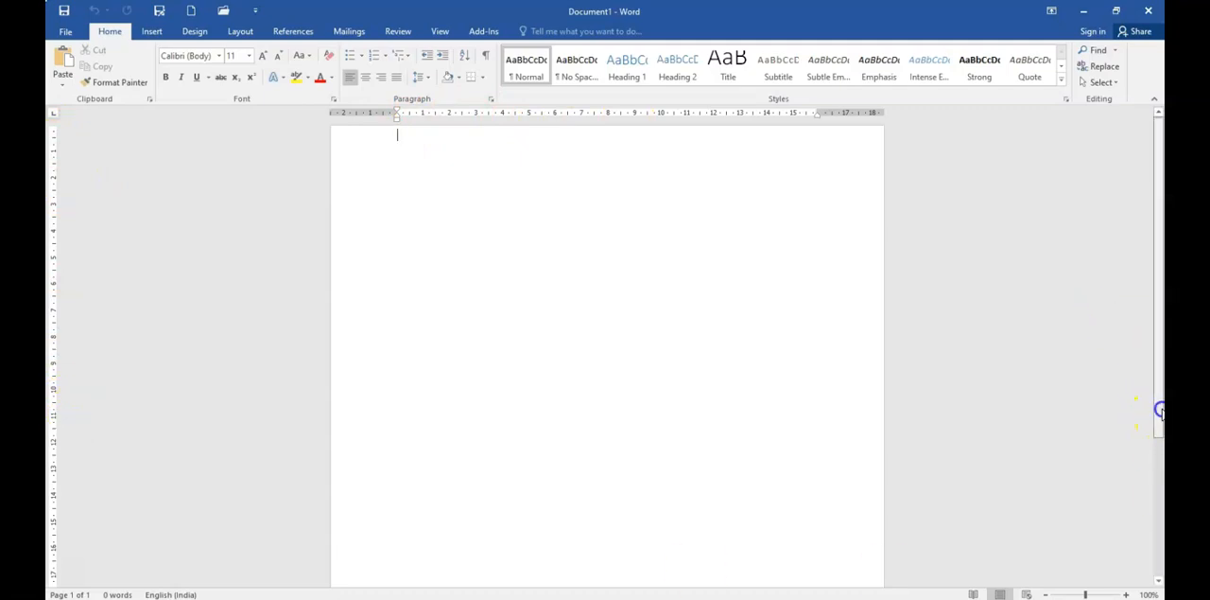
left_click_drag(1162, 384, 1160, 508)
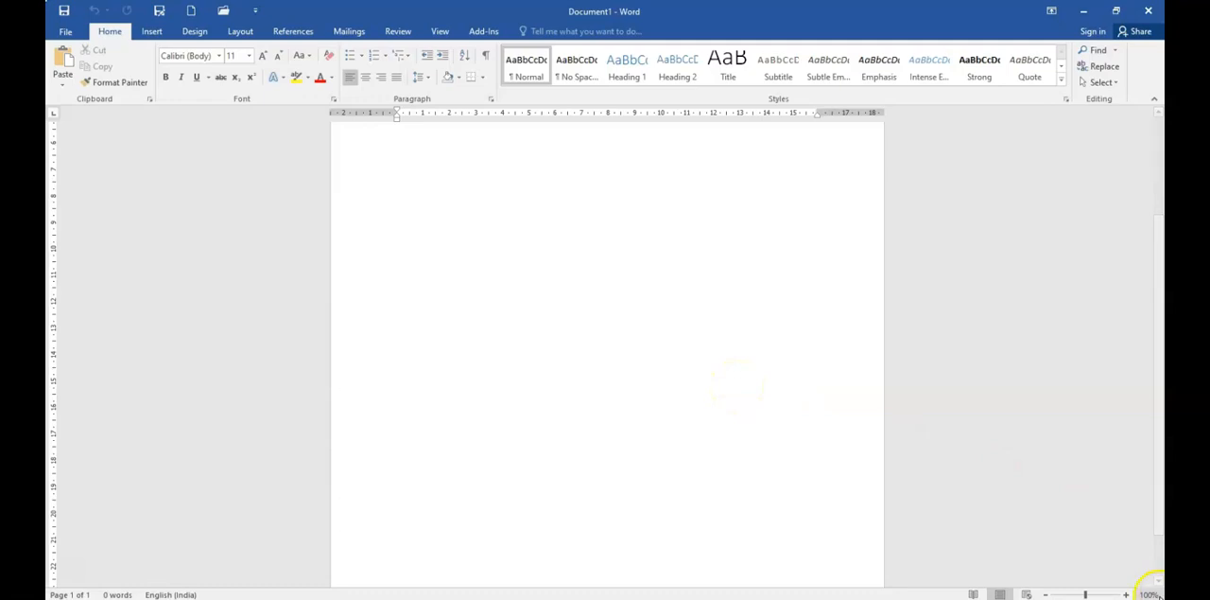
left_click_drag(1086, 593, 1113, 593)
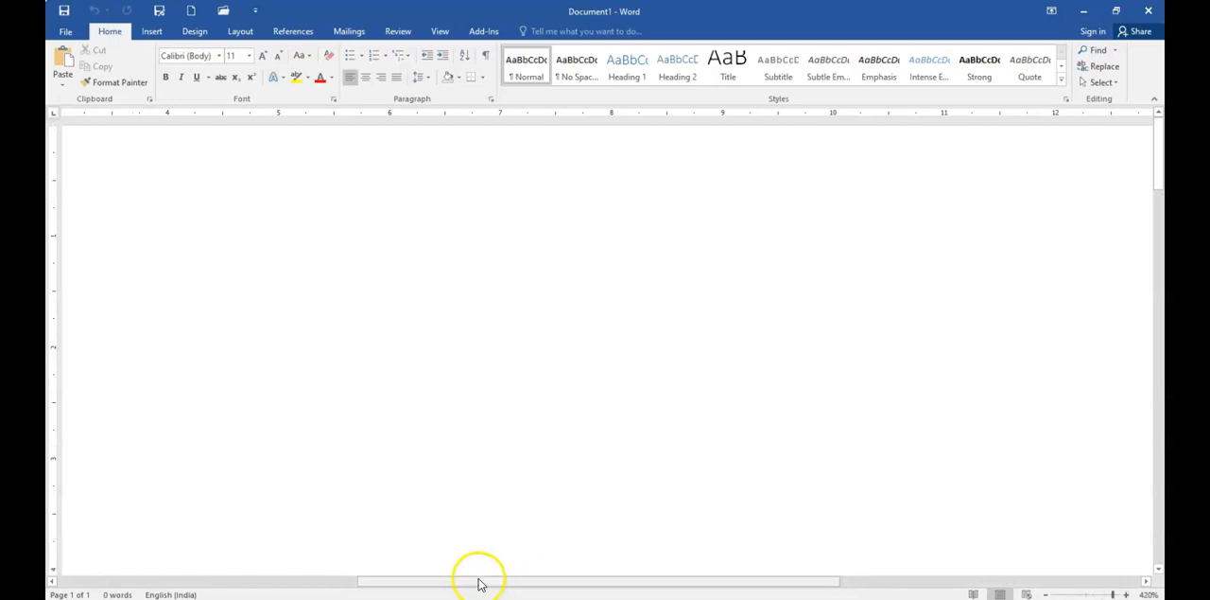
left_click_drag(507, 581, 346, 584)
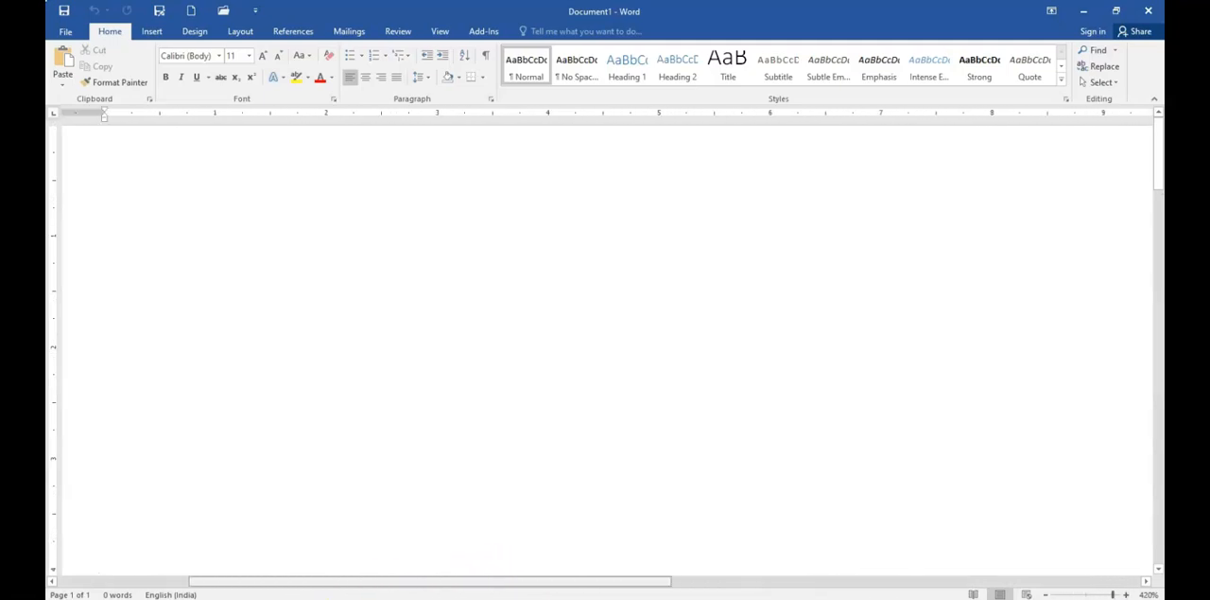
left_click(1088, 594)
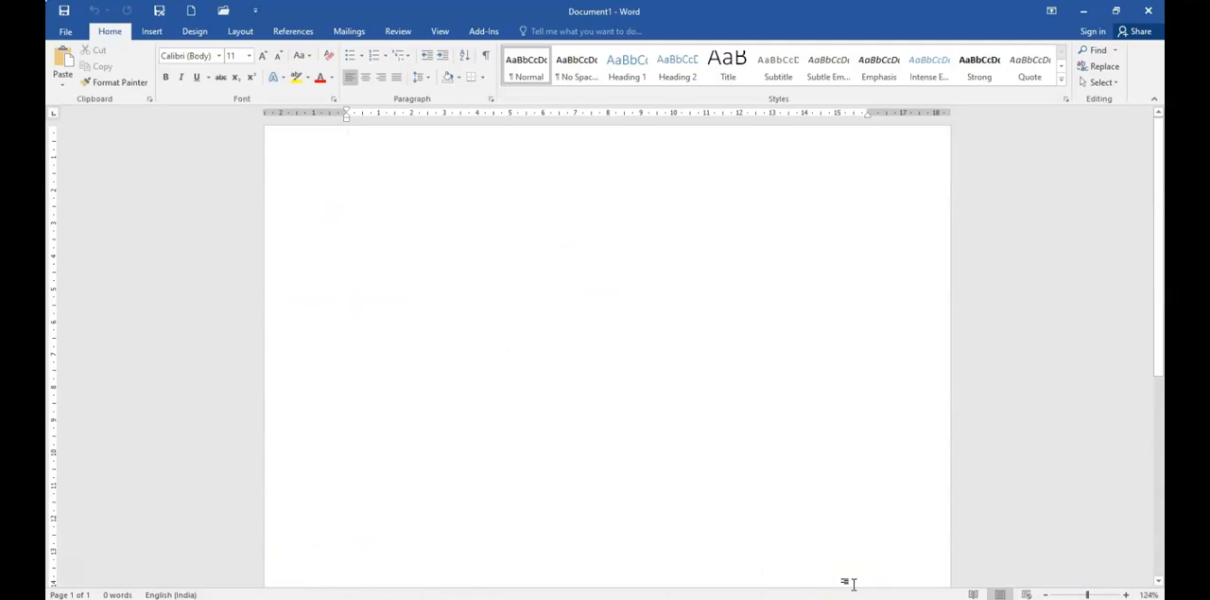
left_click(1086, 594)
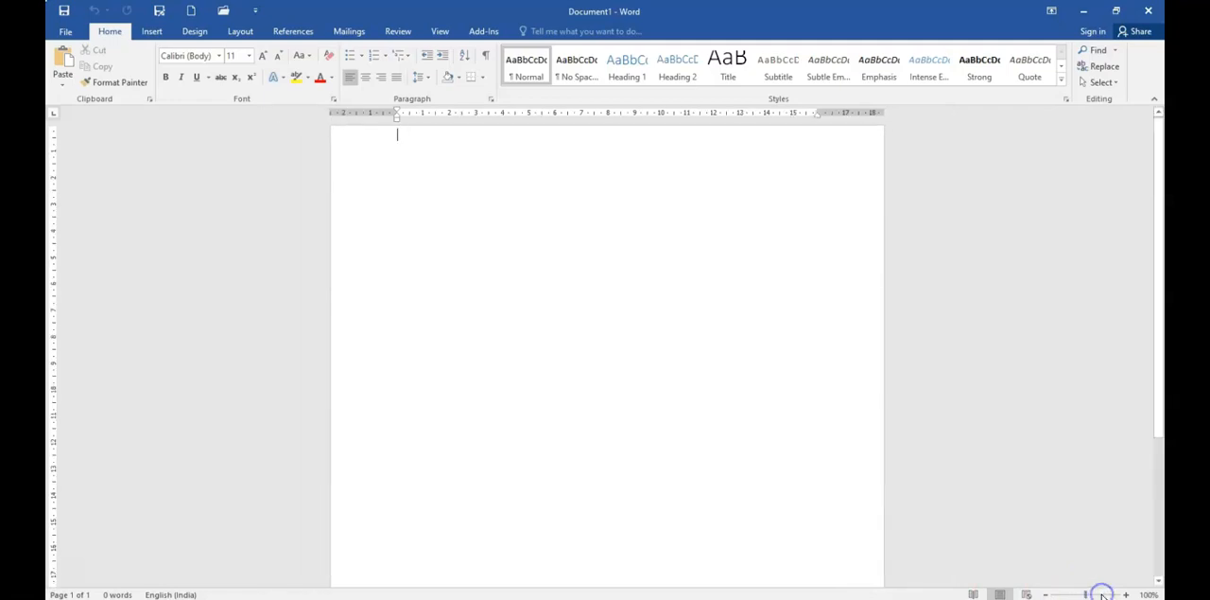
Step: Zoom in on the blank page to 180% in fixed increments
left_click(1127, 594)
left_click(1127, 593)
left_click(1127, 594)
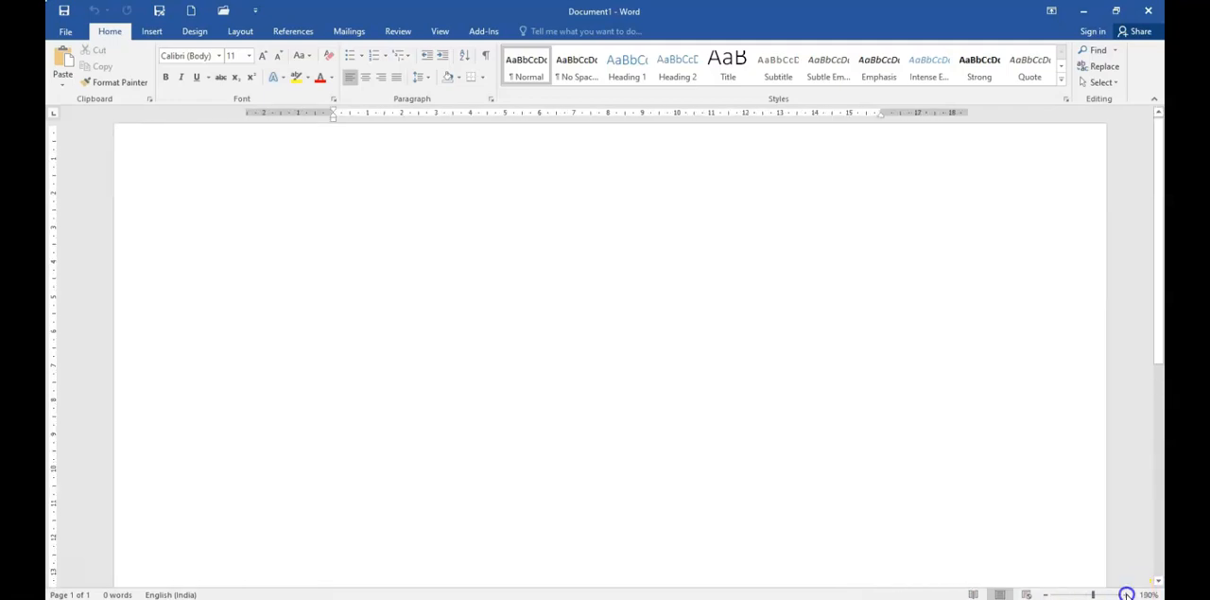
Step: Magnify the blank page to 370%, view its left edge, and reduce the zoom to 148%
left_click(1127, 594)
left_click(1128, 594)
left_click(1128, 594)
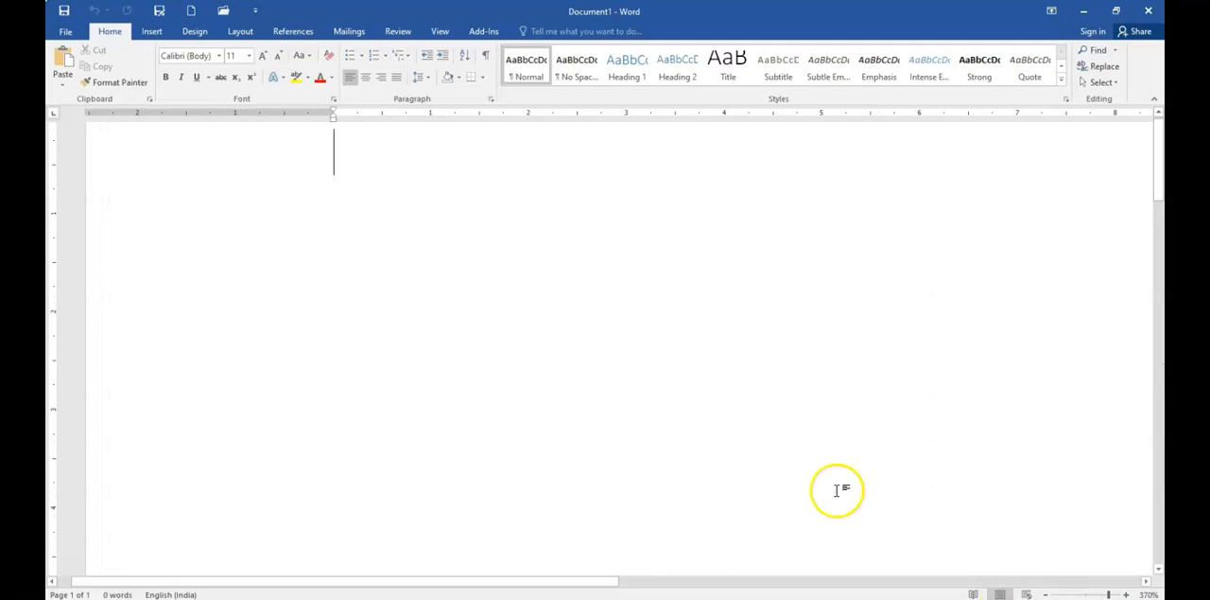
left_click_drag(532, 580, 432, 585)
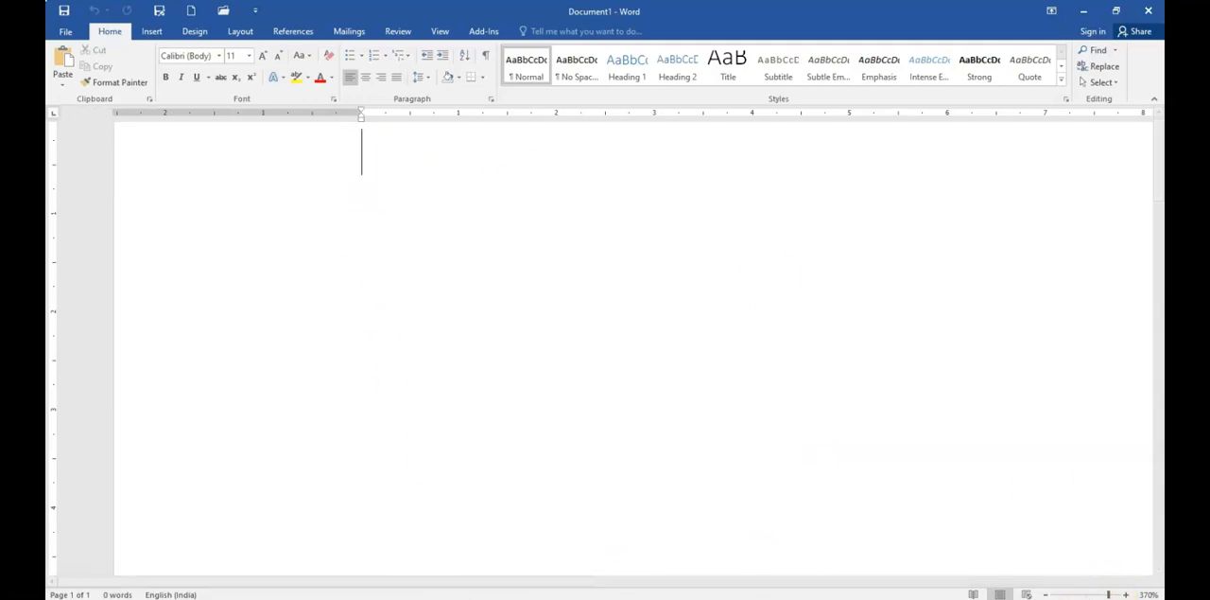
left_click(1046, 593)
left_click(1046, 594)
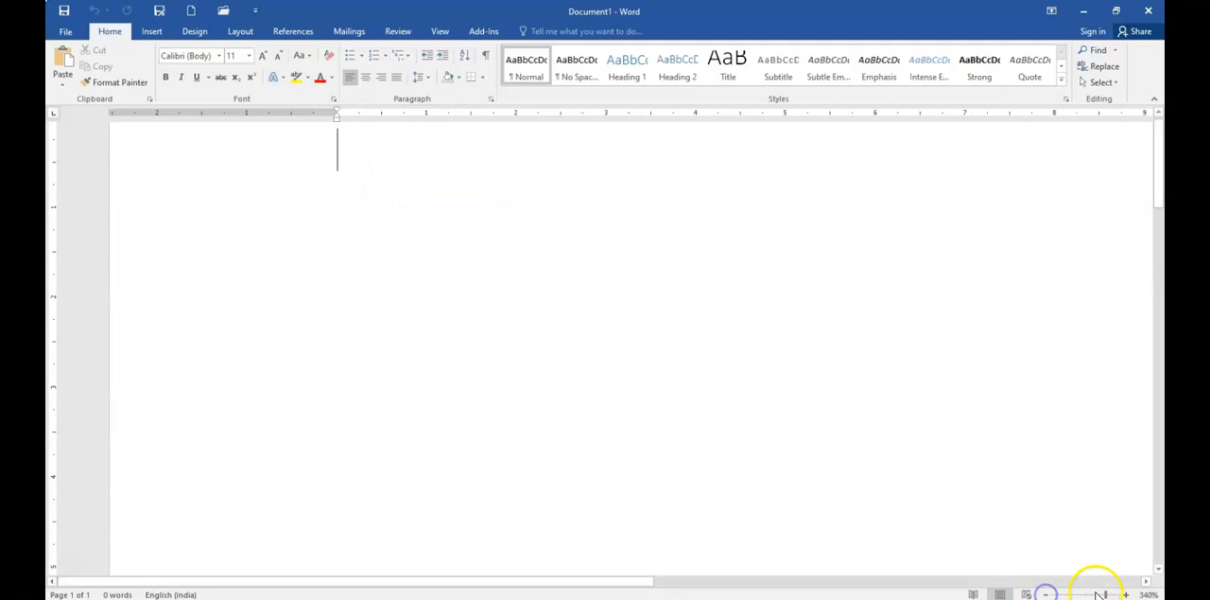
left_click_drag(1107, 594, 1089, 594)
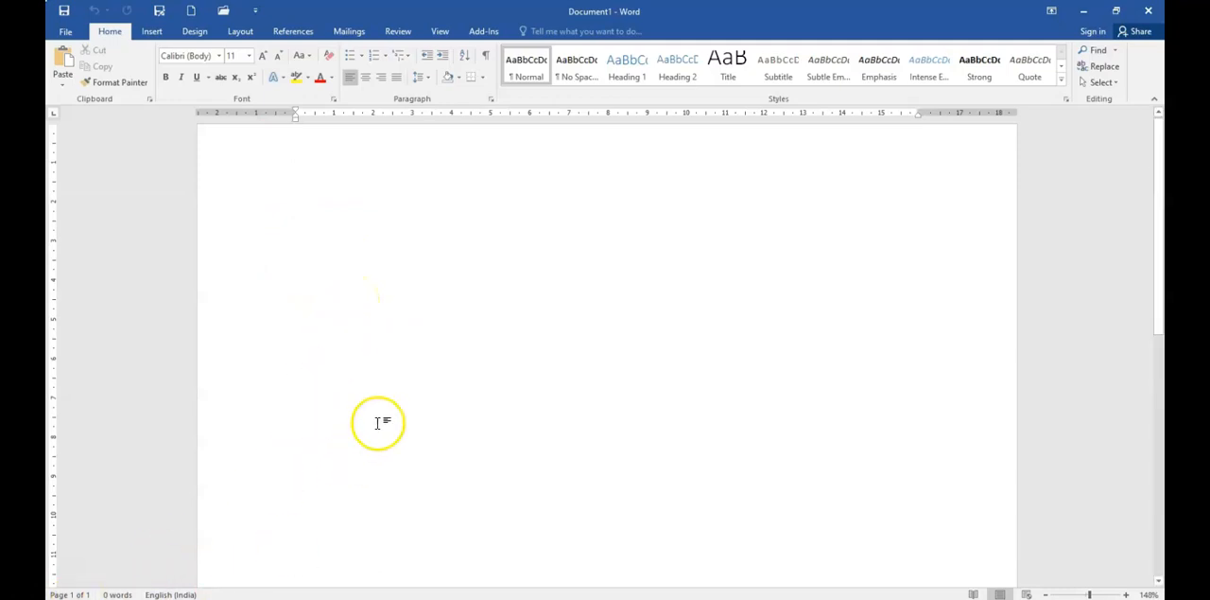
Step: Enter the sample word "nvnbvnbvnbvnbvn" on the page and add three page breaks after it
type("nvnbvnbvnbvnbv")
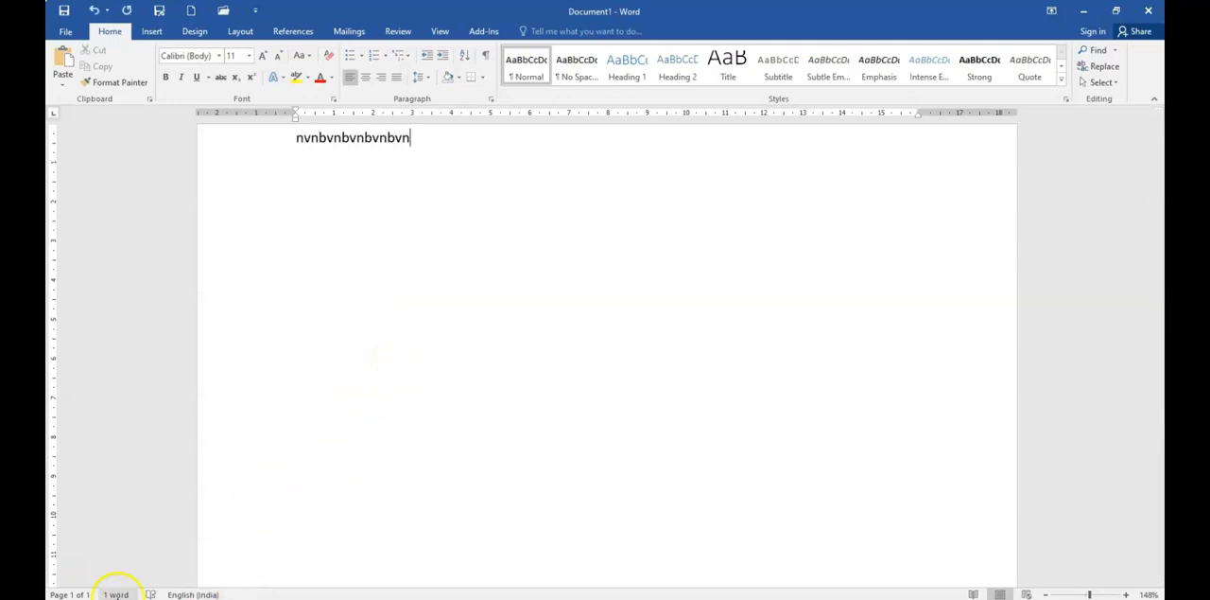
left_click(183, 594)
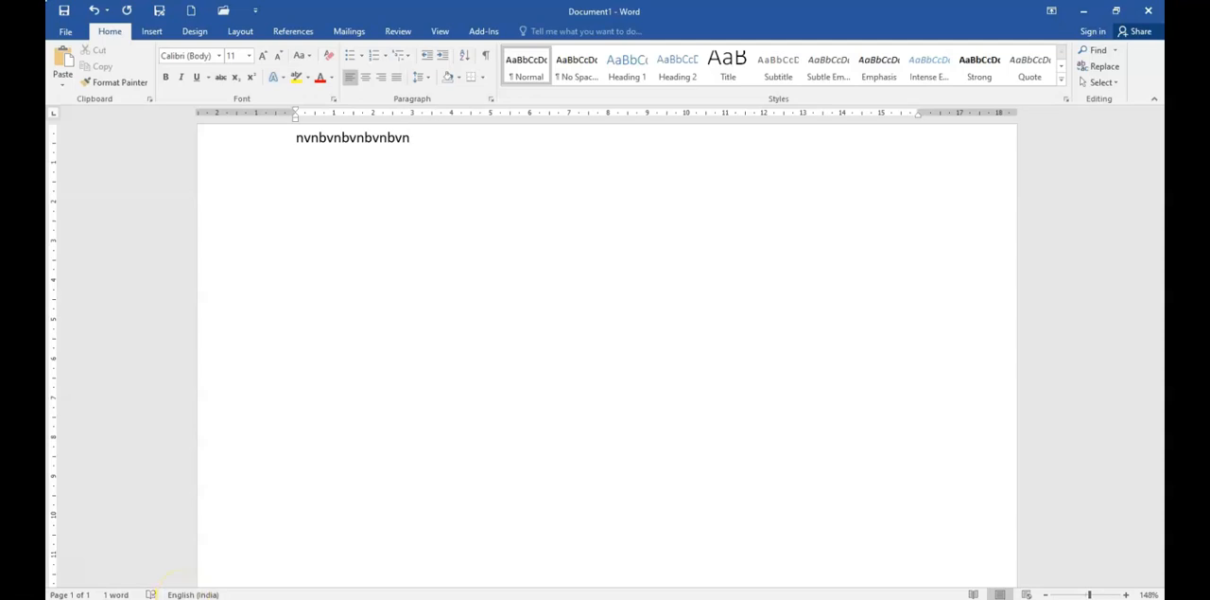
left_click(81, 594)
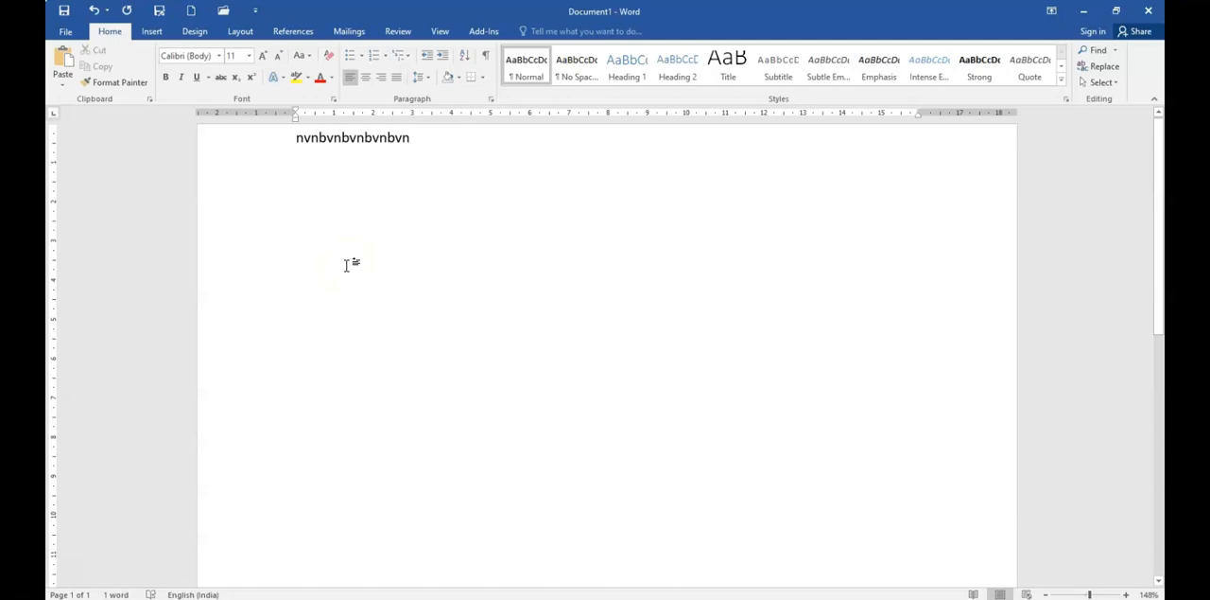
key("ctrl+Return")
key("ctrl+Return")
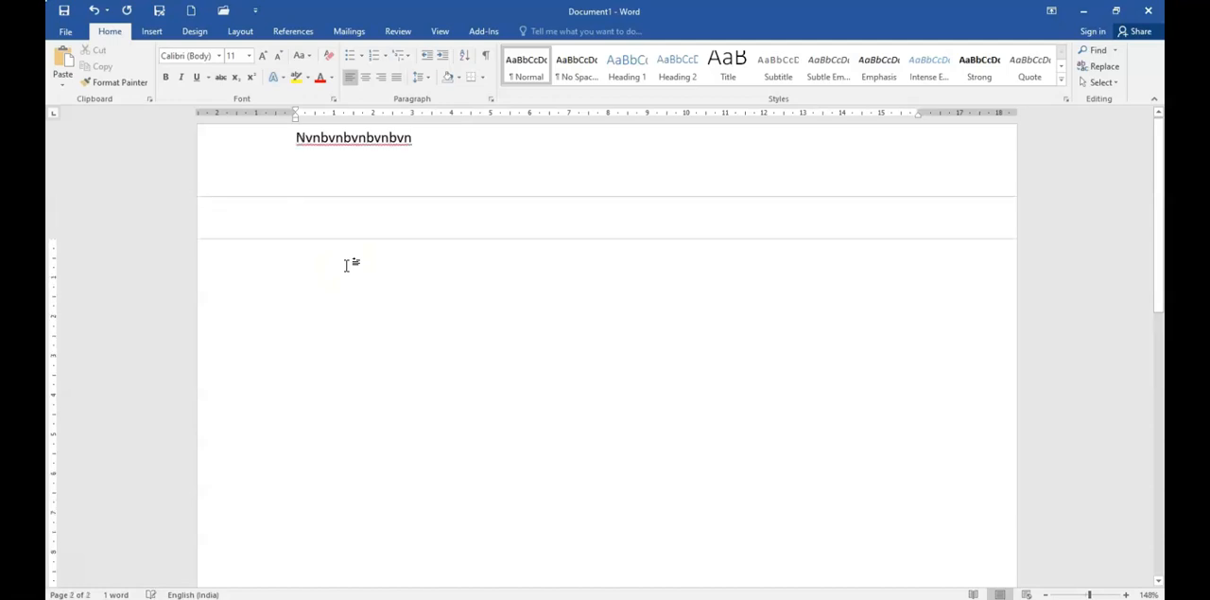
key("ctrl+Return")
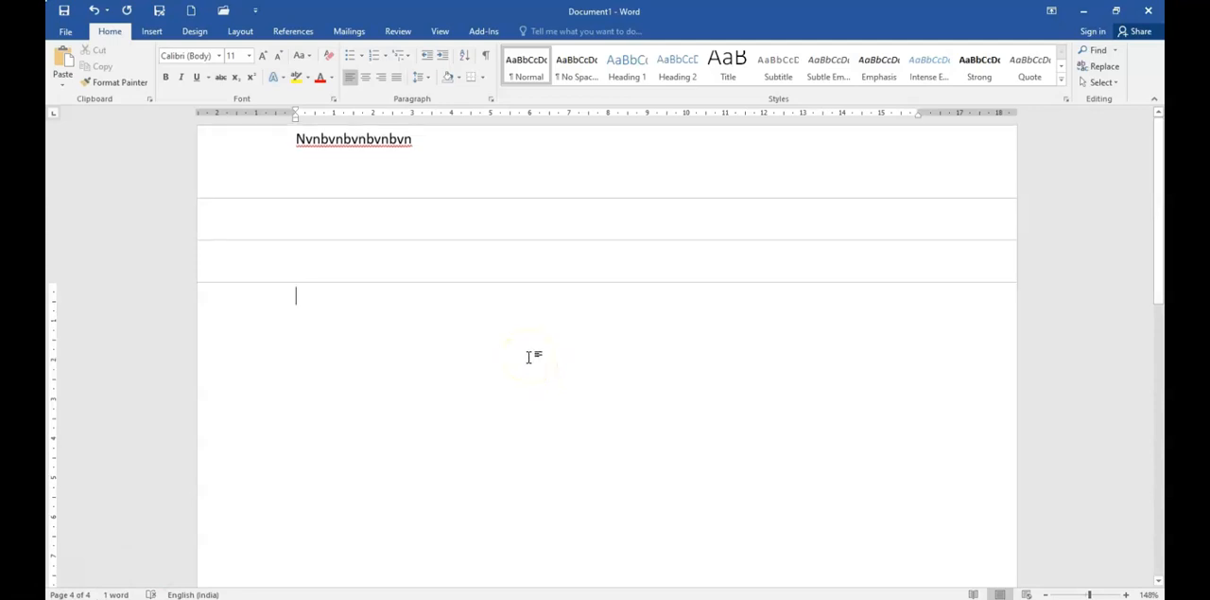
Step: Hide the rulers, display them again, and return to the Home commands
left_click(460, 150)
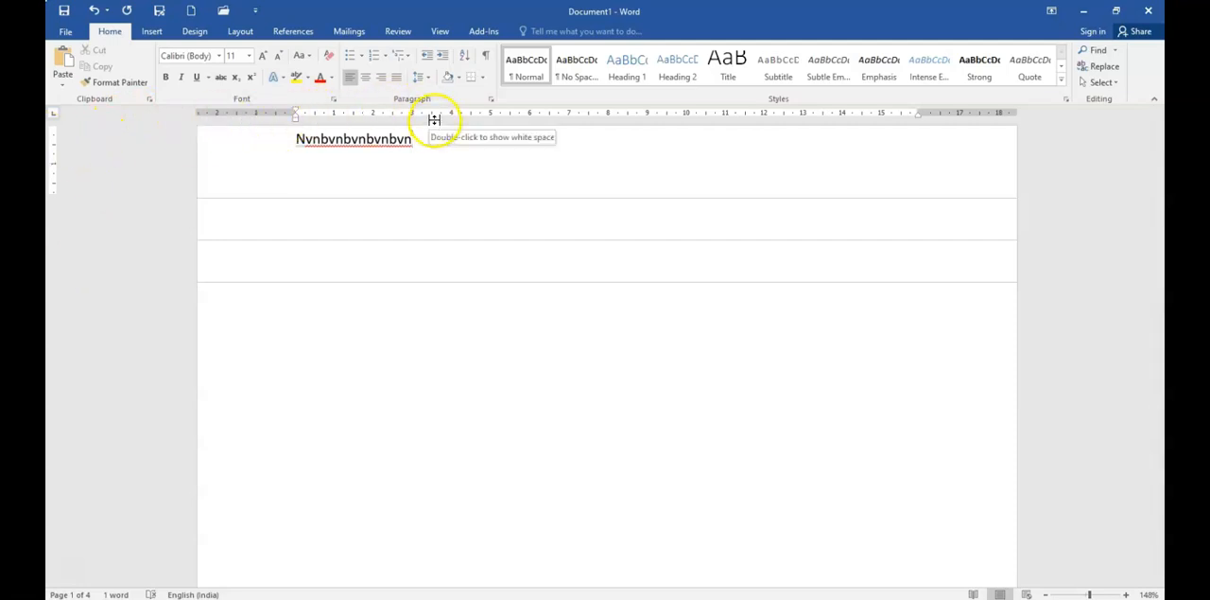
left_click(440, 30)
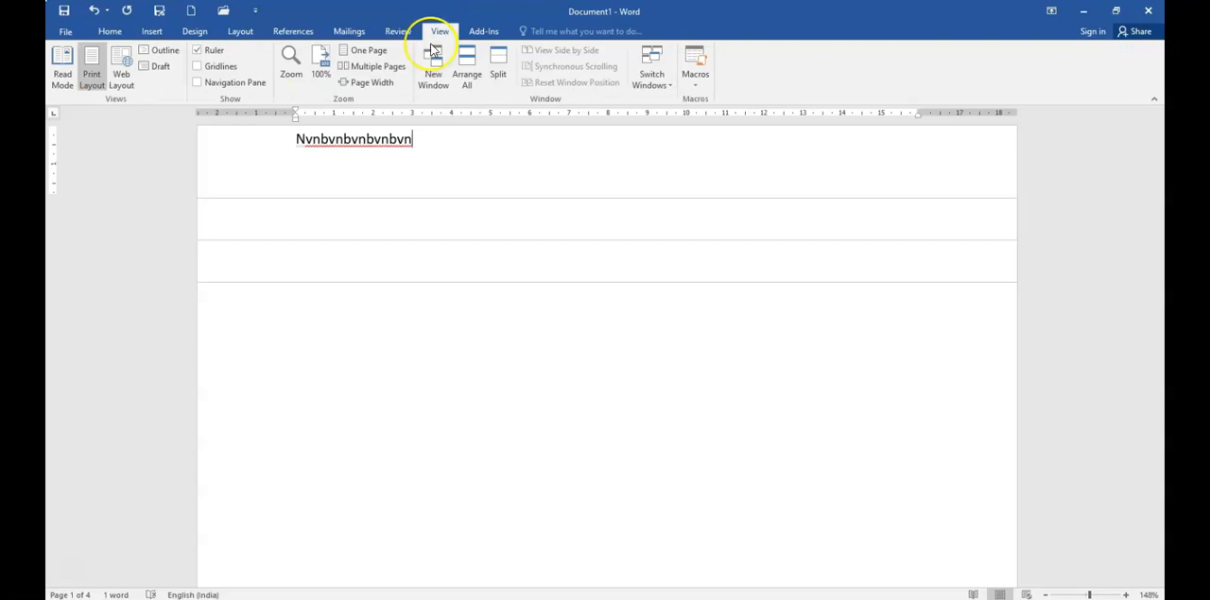
left_click(198, 52)
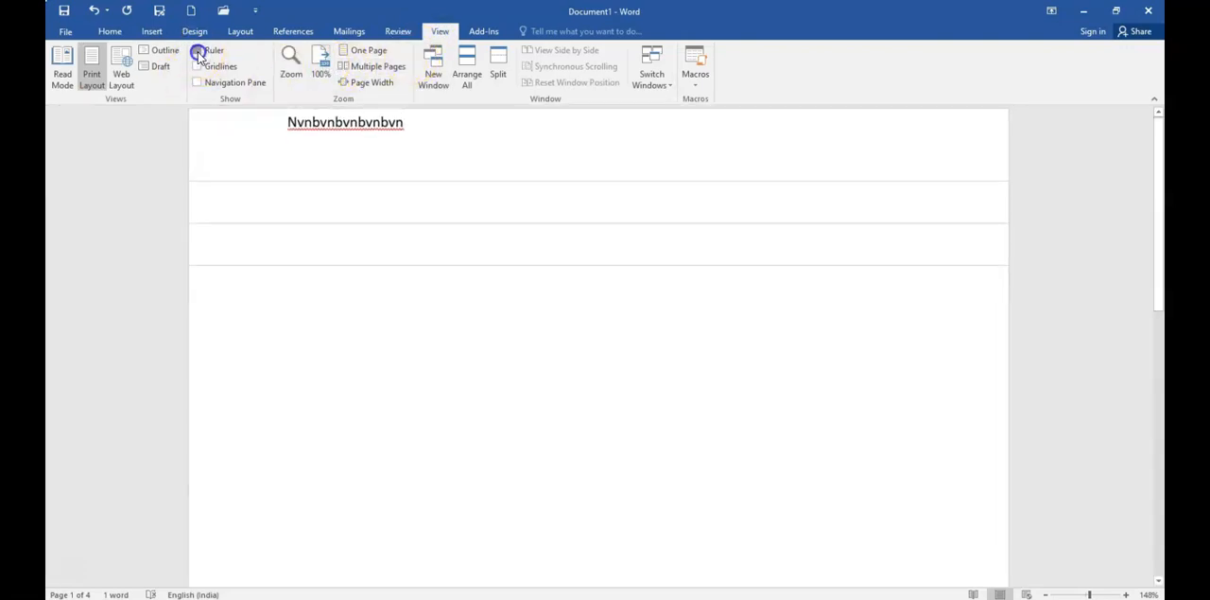
left_click(198, 52)
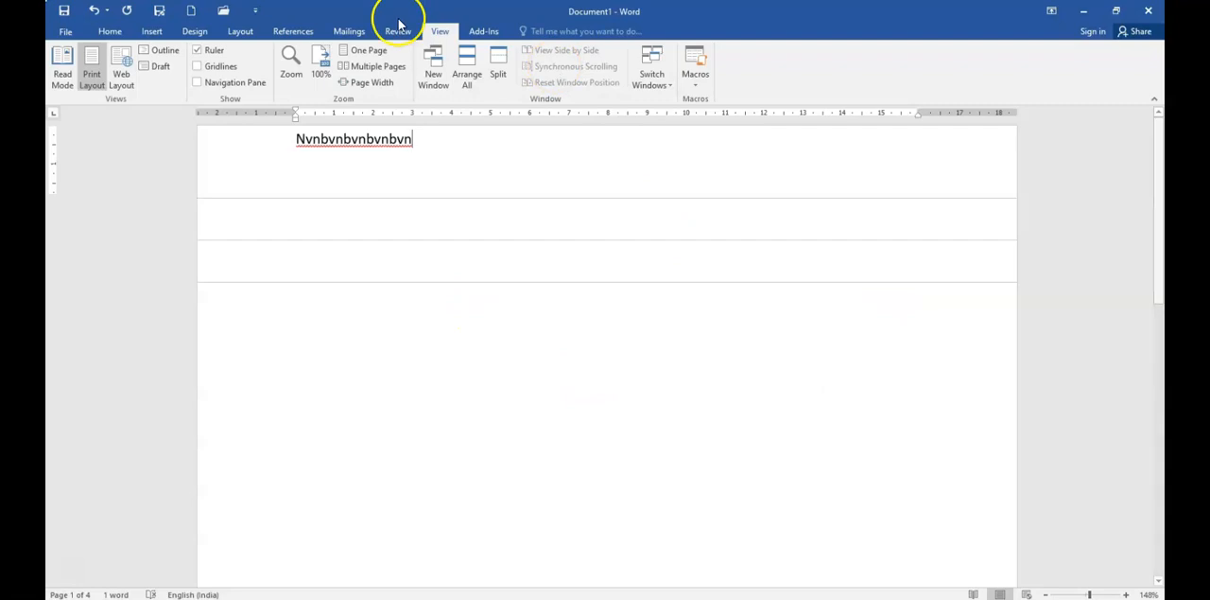
left_click(104, 32)
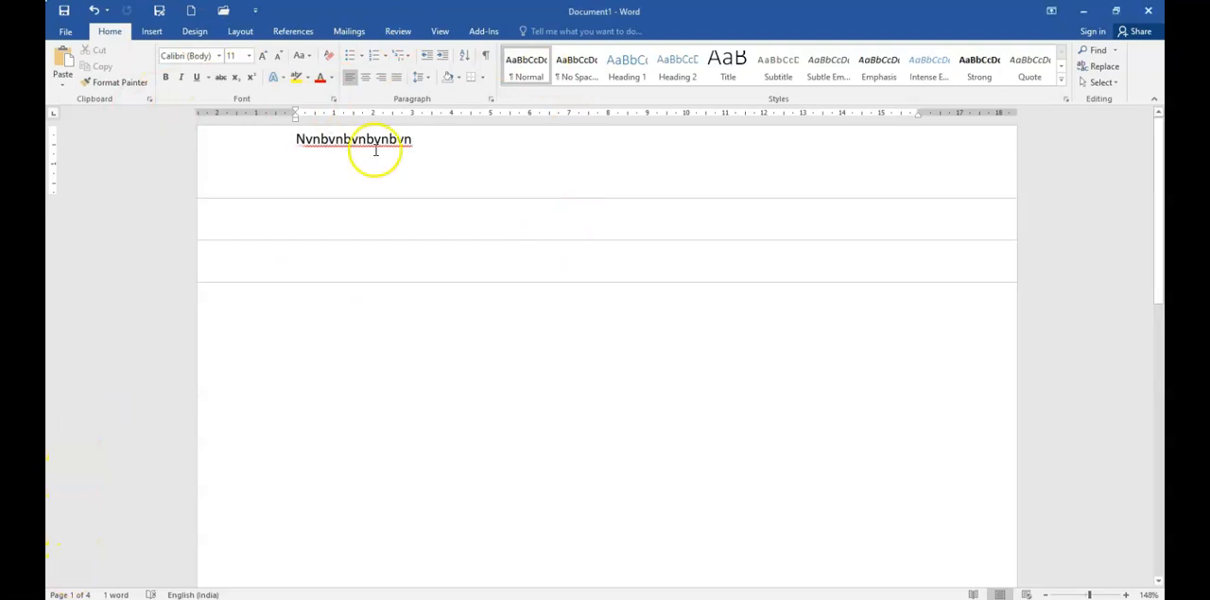
Step: Replace the sample word on the first page with filler paragraphs generated by =rand()
left_click_drag(412, 139, 271, 148)
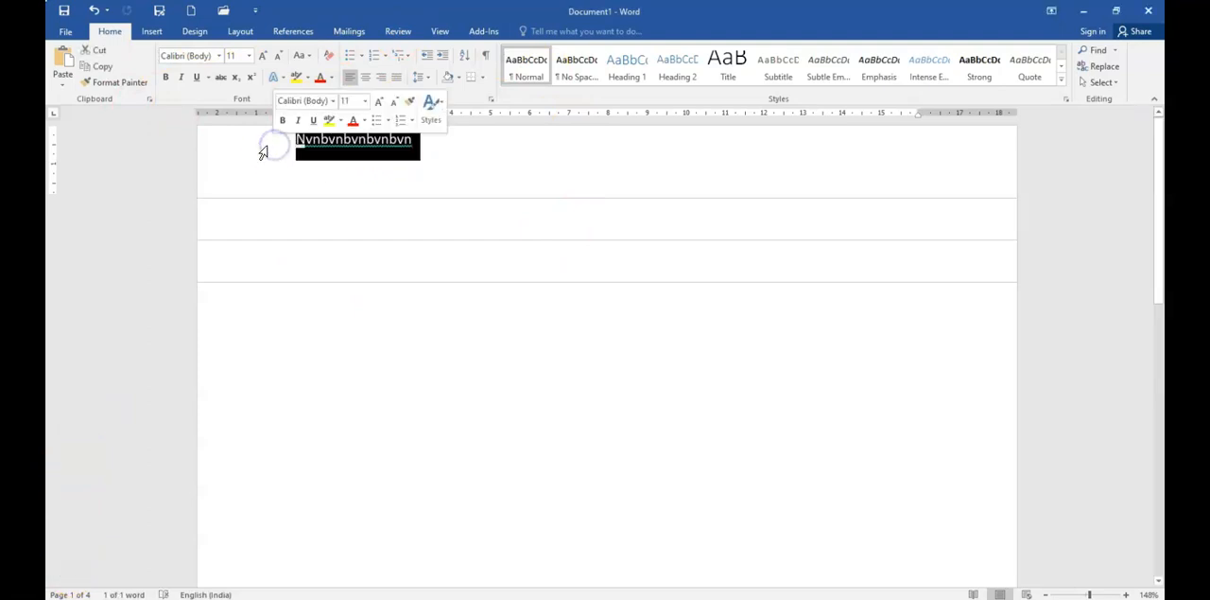
key("BackSpace")
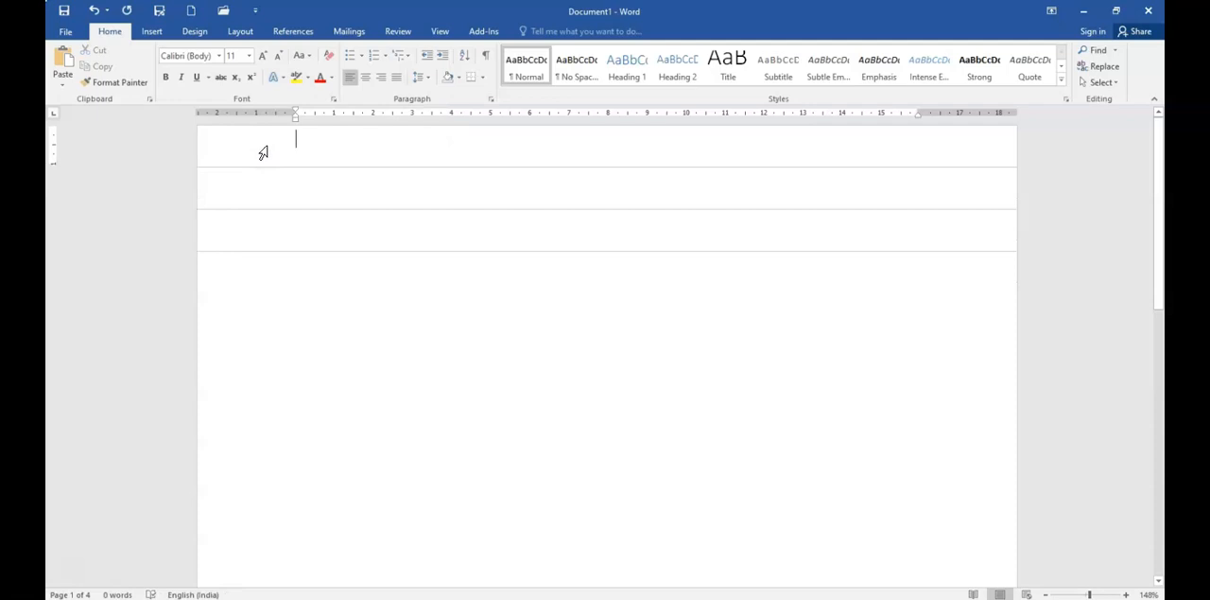
left_click(313, 154)
type("=")
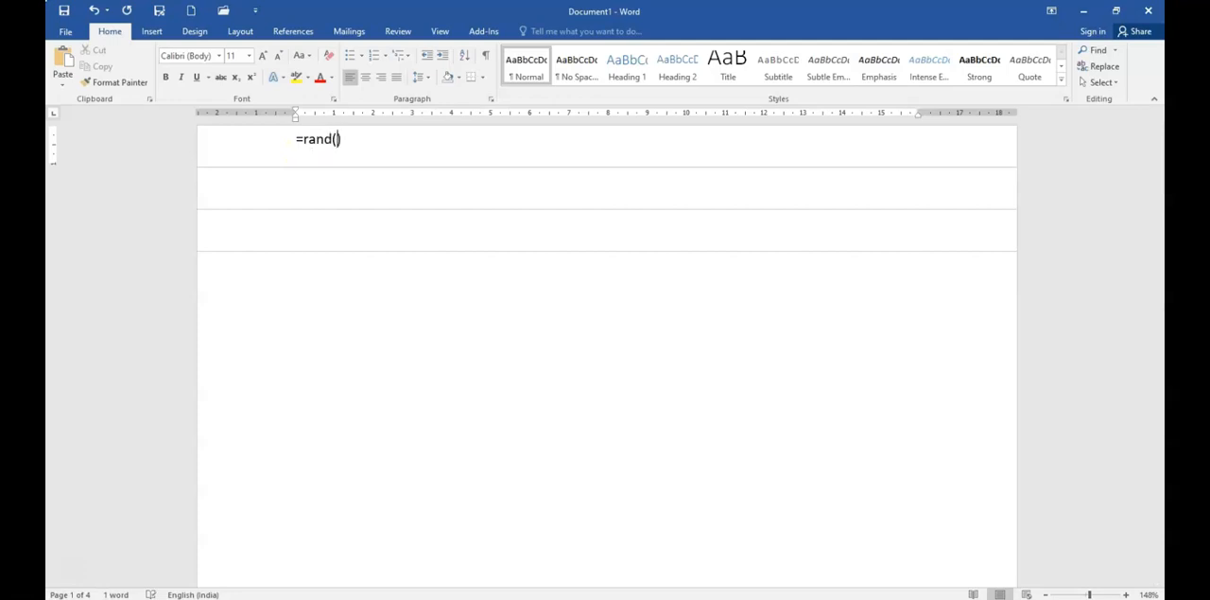
type("rand()")
key("Return")
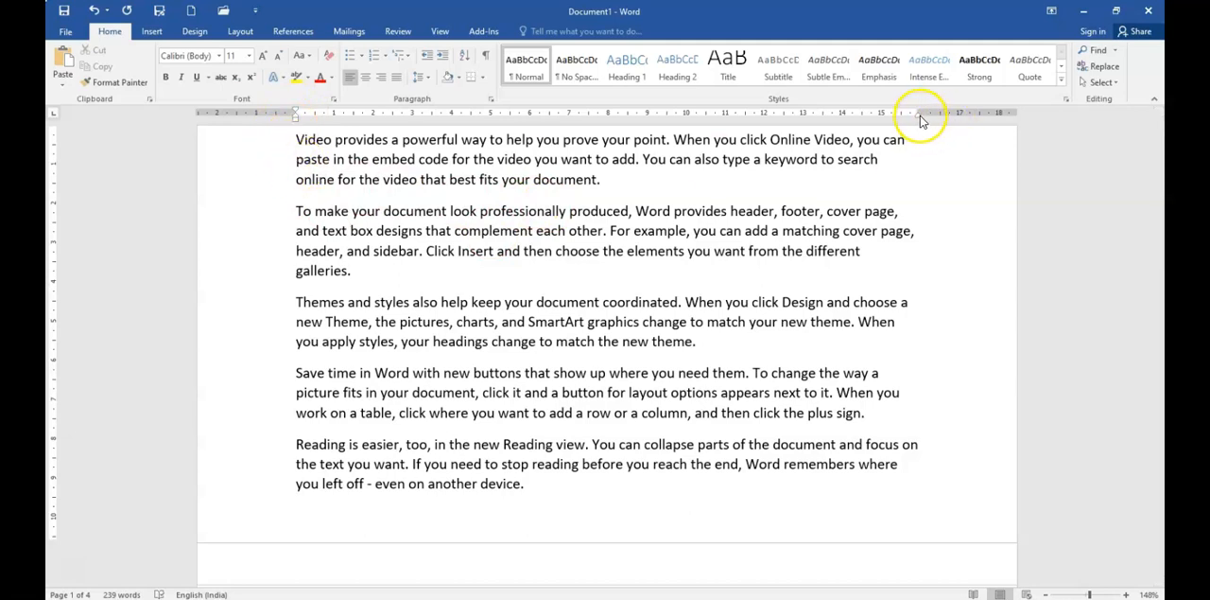
Step: Try adjusting the right indent of all five filler paragraphs on the horizontal ruler
mouse_move(917, 121)
left_mouse_down()
mouse_move(843, 123)
mouse_move(918, 117)
left_mouse_up()
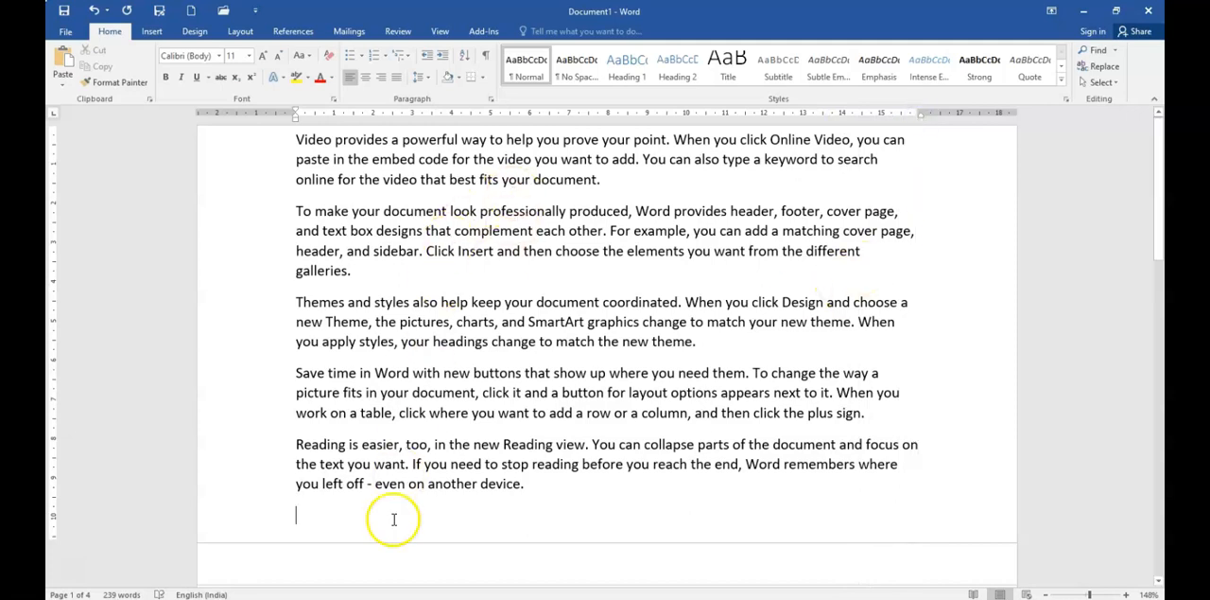
left_click(346, 153)
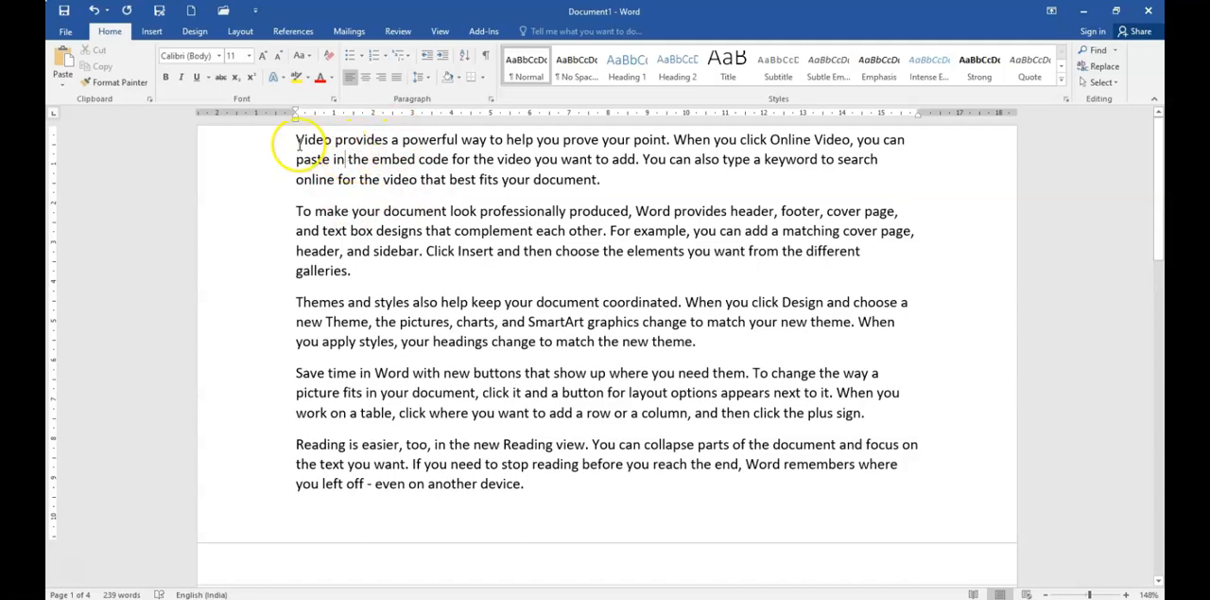
left_click_drag(295, 144, 534, 508)
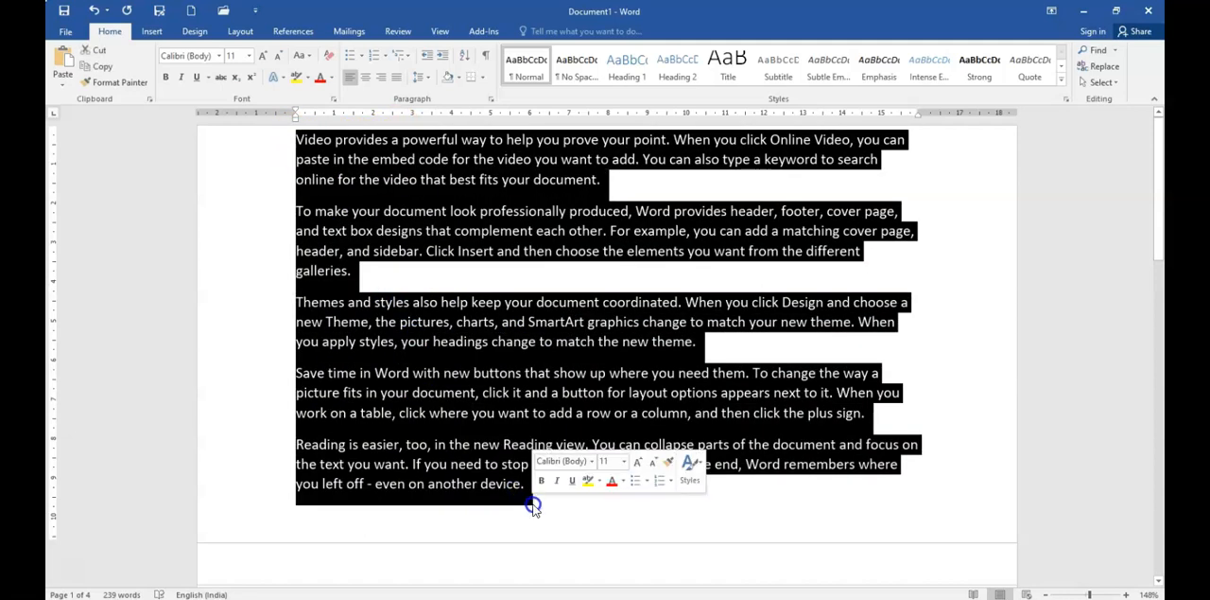
mouse_move(918, 116)
left_mouse_down()
mouse_move(825, 129)
mouse_move(917, 117)
left_mouse_up()
key("ctrl+a")
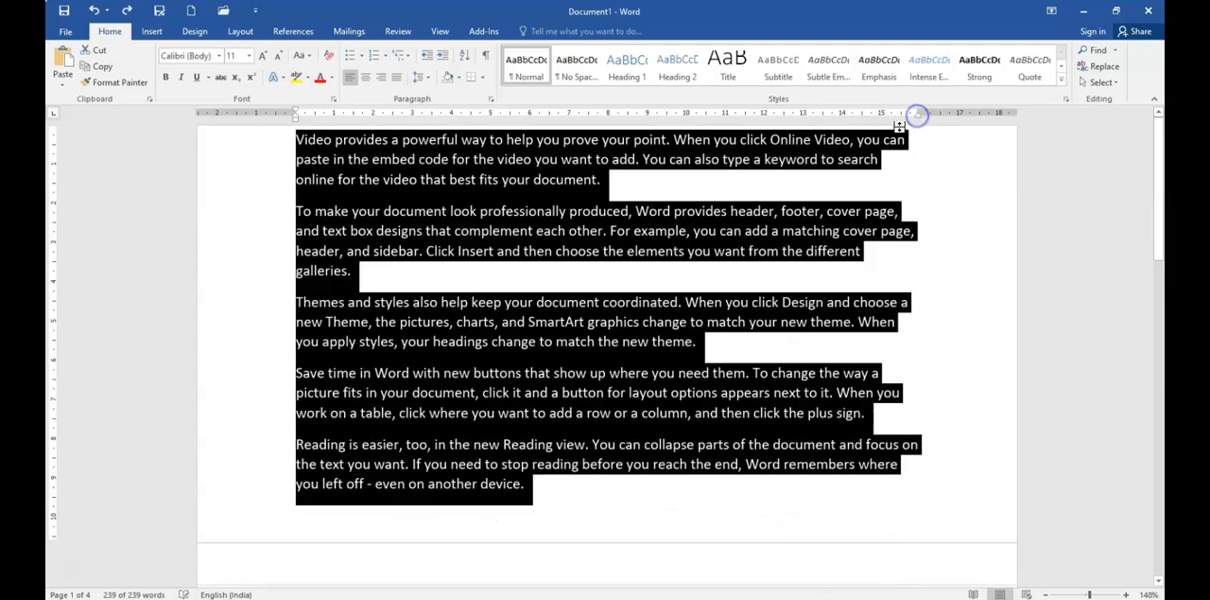
Step: Move the left page margin outward on the ruler to about 1.5 cm and reselect all the text
mouse_move(297, 121)
left_mouse_down()
mouse_move(321, 114)
mouse_move(252, 114)
left_mouse_up()
key("ctrl+a")
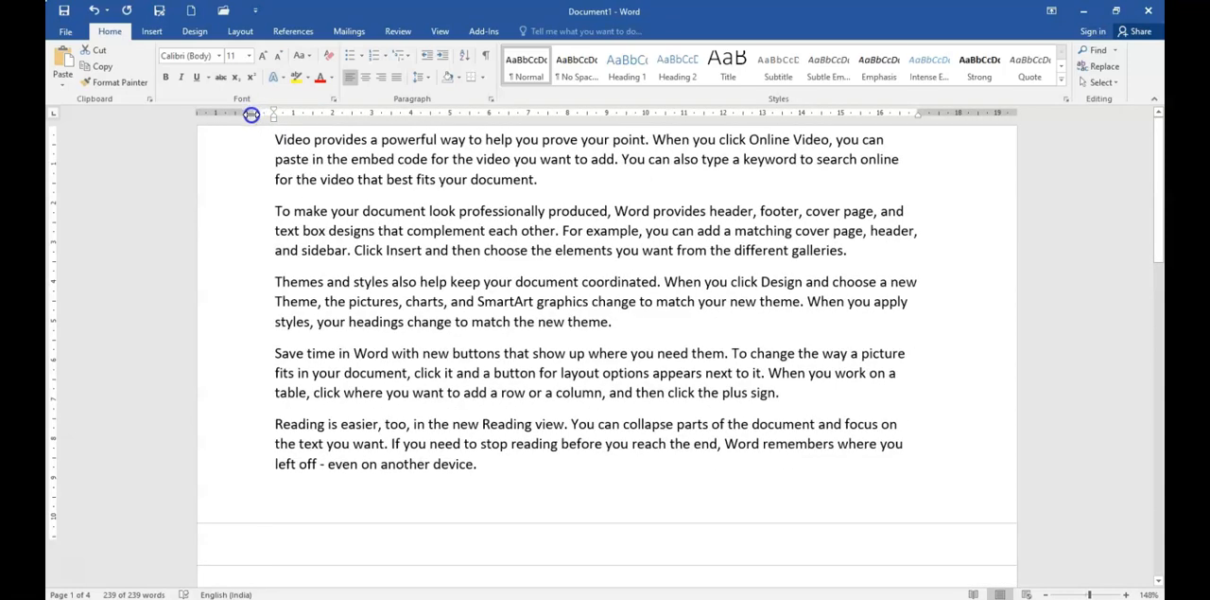
key("ctrl+a")
mouse_move(917, 112)
left_mouse_down()
mouse_move(931, 110)
mouse_move(918, 114)
left_mouse_up()
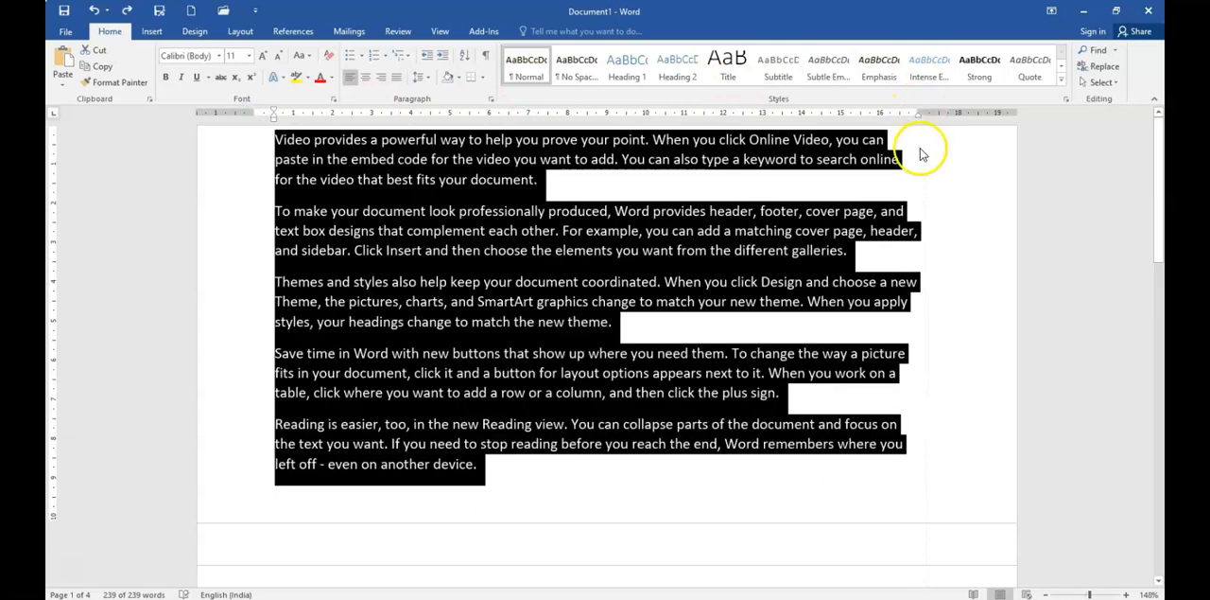
Step: Indent the first paragraph about 0.75 cm left, 0.96 cm right and 1.25 cm on its first line, and move the left page margin slightly outward
left_click(922, 154)
left_click_drag(919, 113, 879, 125)
left_click_drag(273, 117, 330, 112)
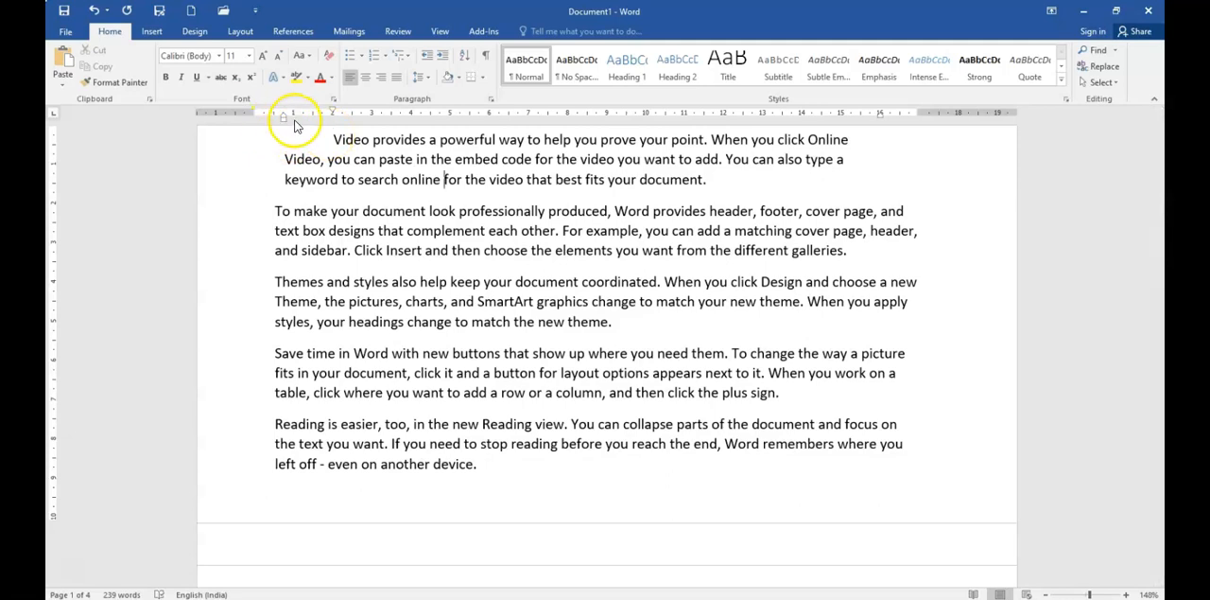
left_click_drag(253, 113, 246, 110)
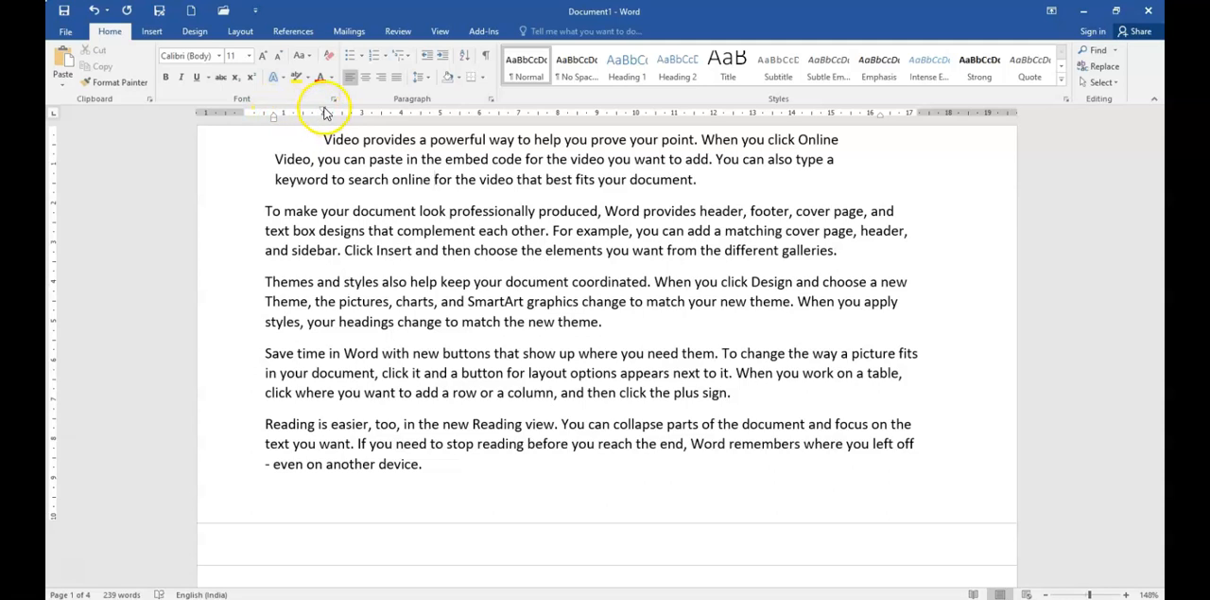
left_click_drag(325, 114, 323, 110)
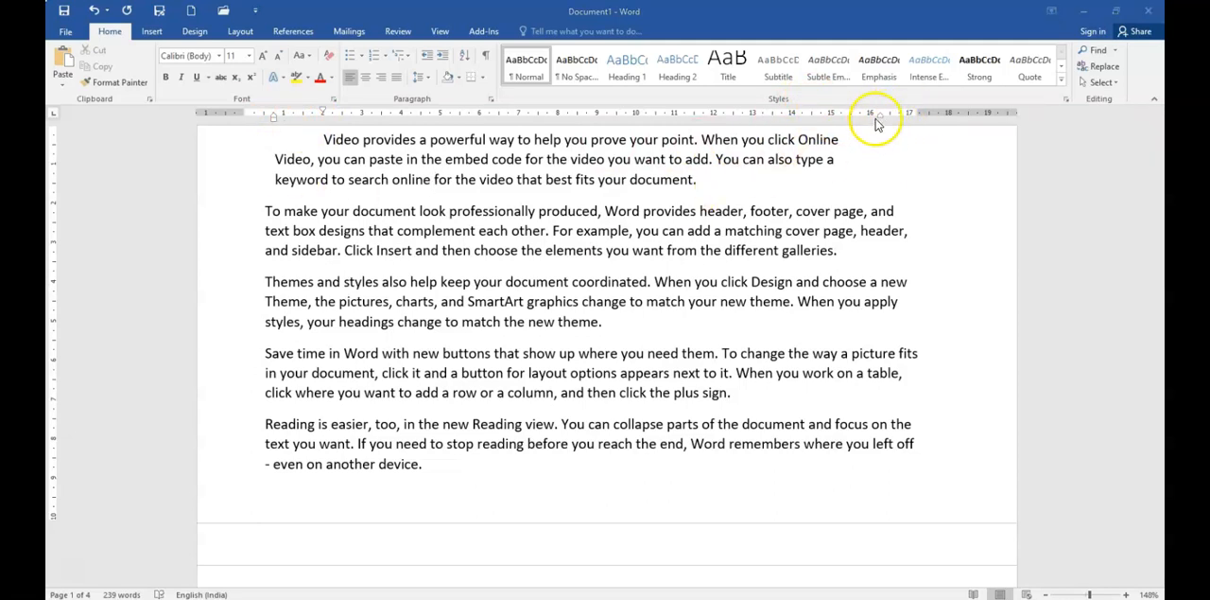
Step: Examine the first paragraph's alignment, indentation and spacing settings in the Paragraph dialog, and close it
left_click(491, 99)
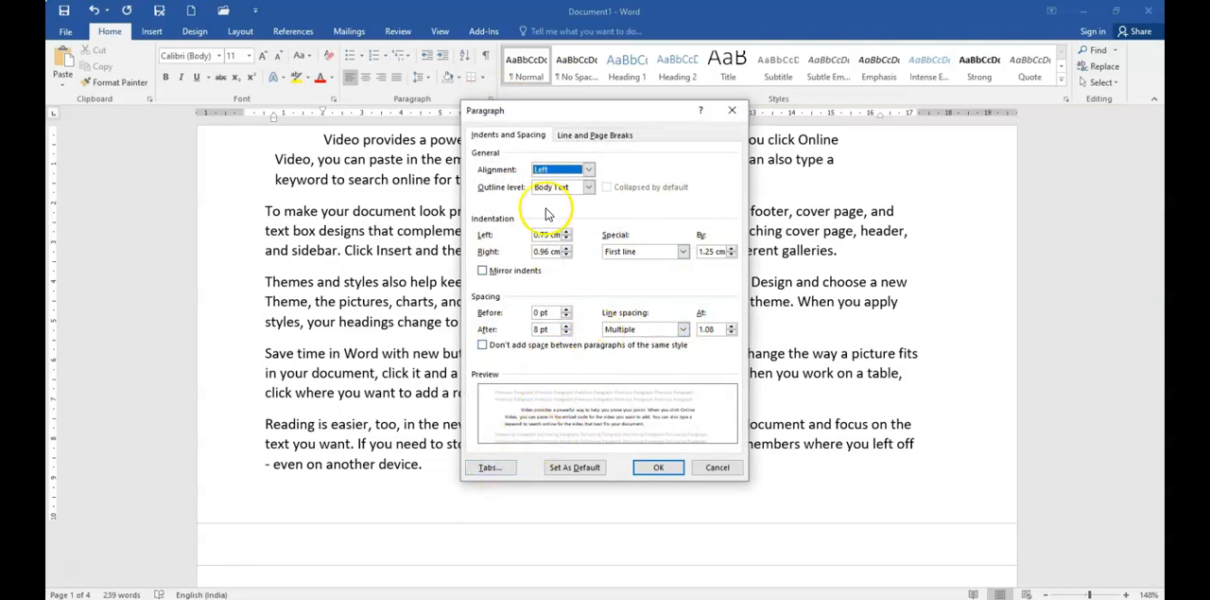
left_click(511, 137)
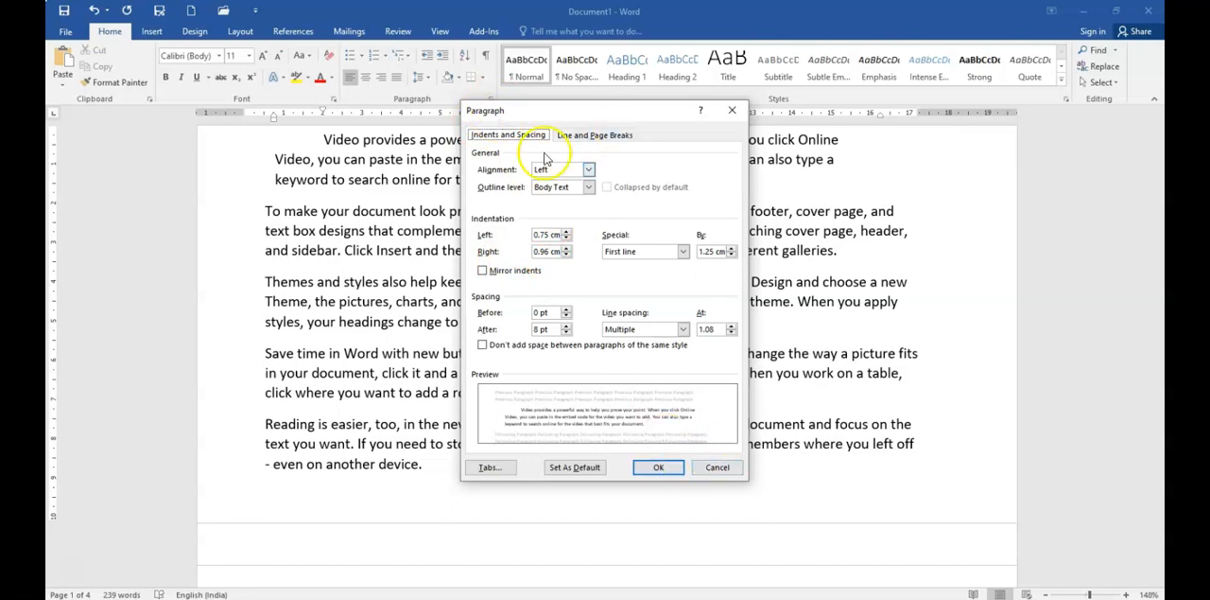
left_click(658, 466)
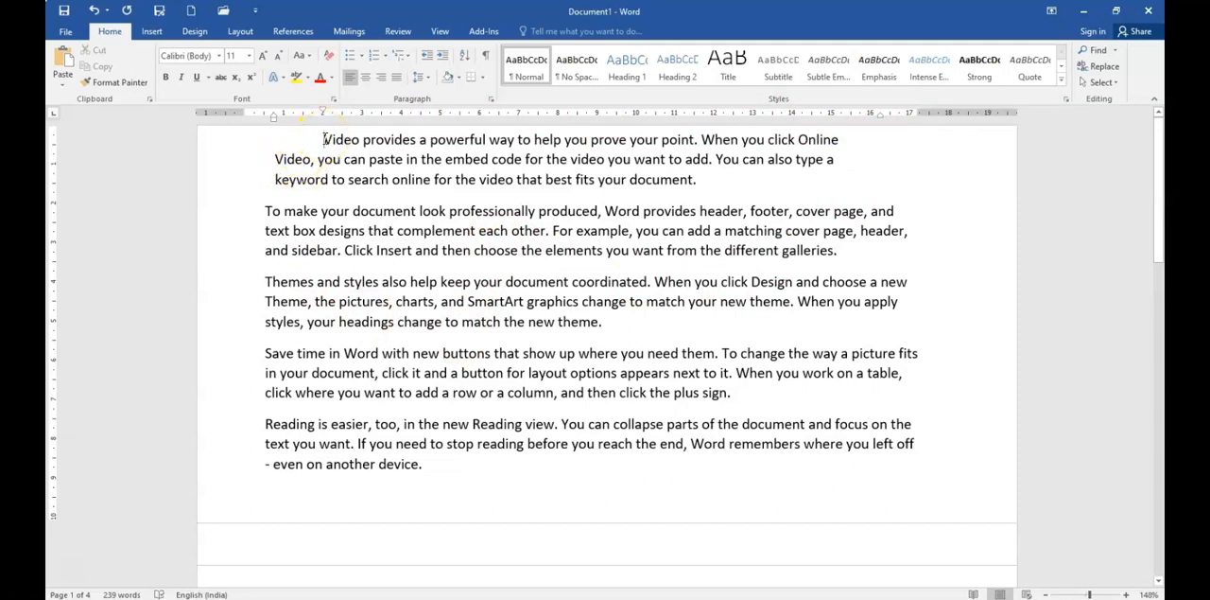
Step: Apply the Snap ITC font to the whole first paragraph
left_click_drag(323, 139, 717, 192)
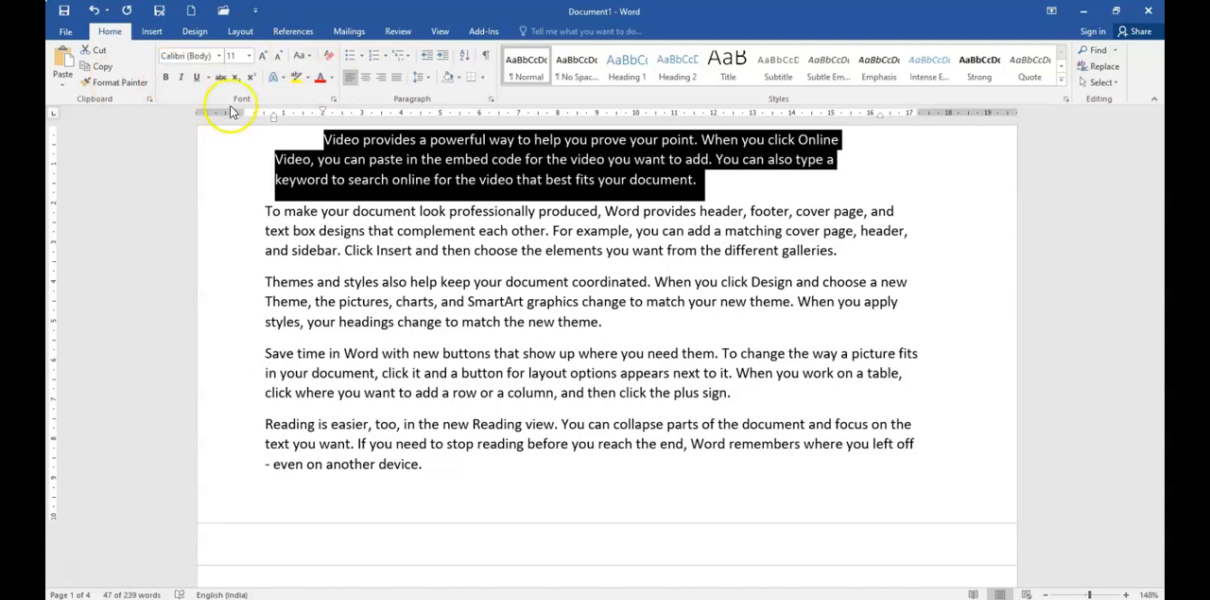
left_click(219, 59)
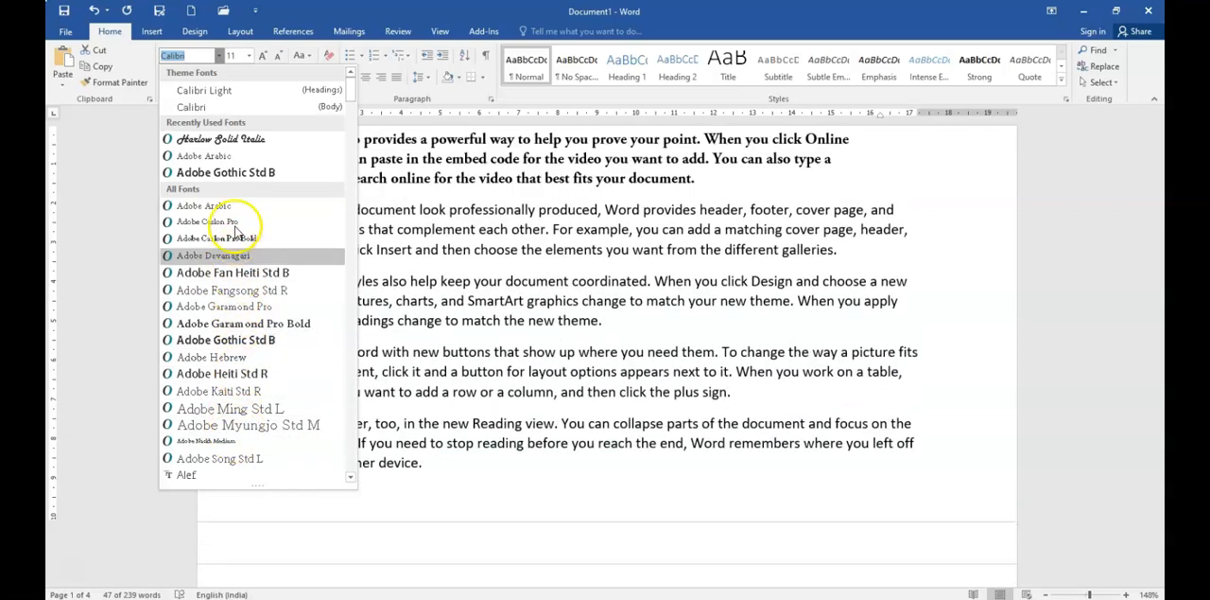
left_click_drag(351, 96, 340, 305)
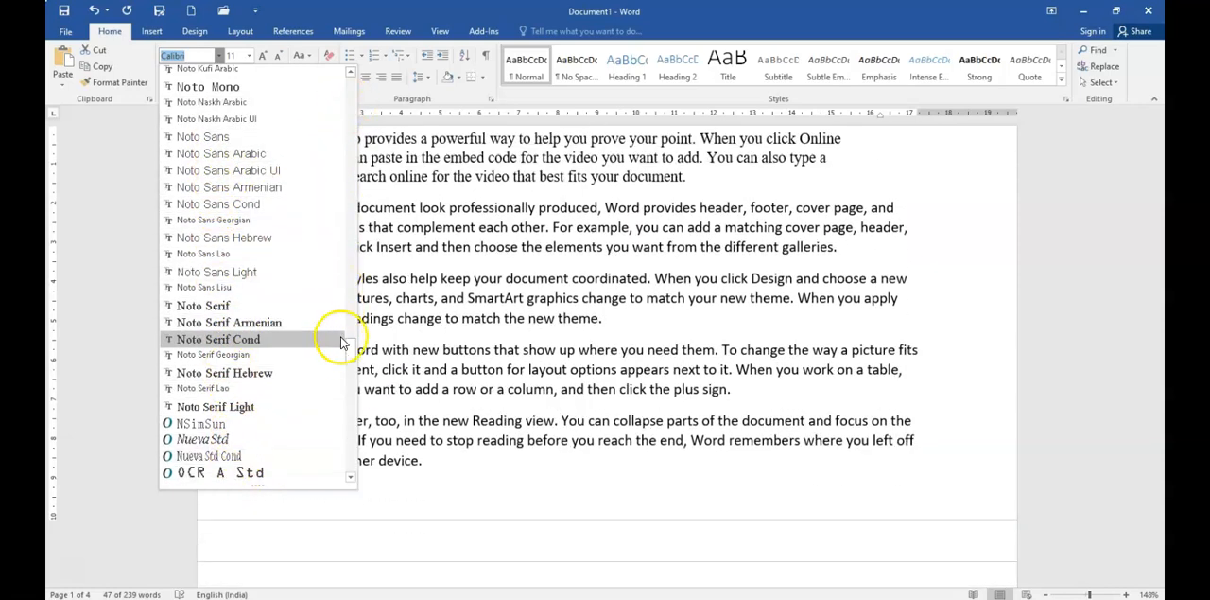
left_click_drag(350, 347, 352, 403)
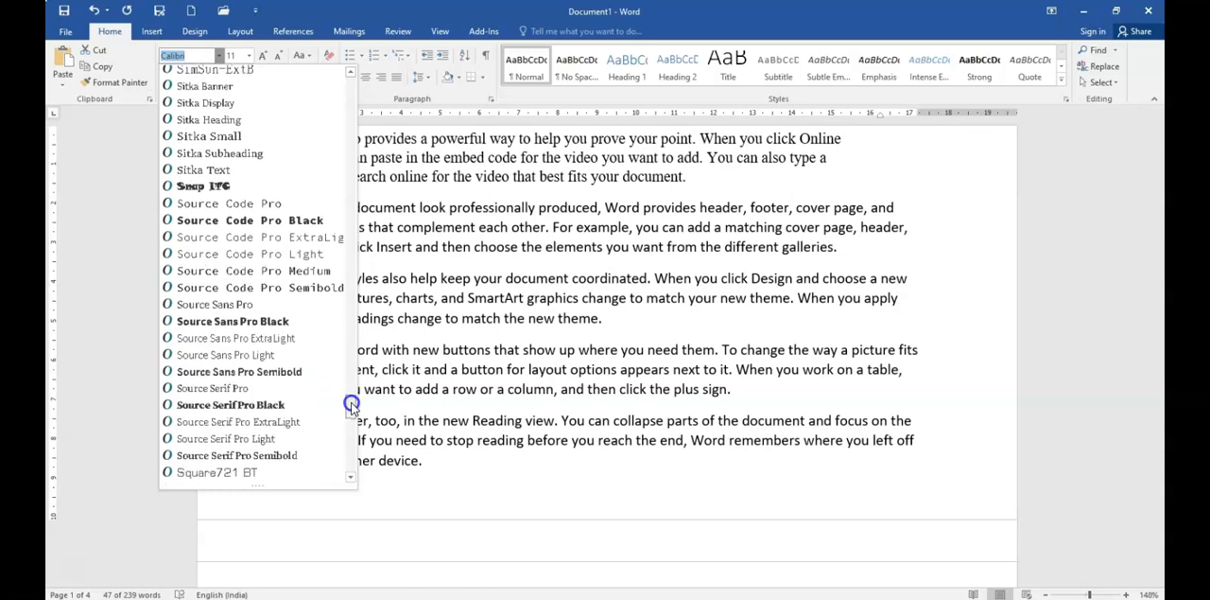
left_click(218, 187)
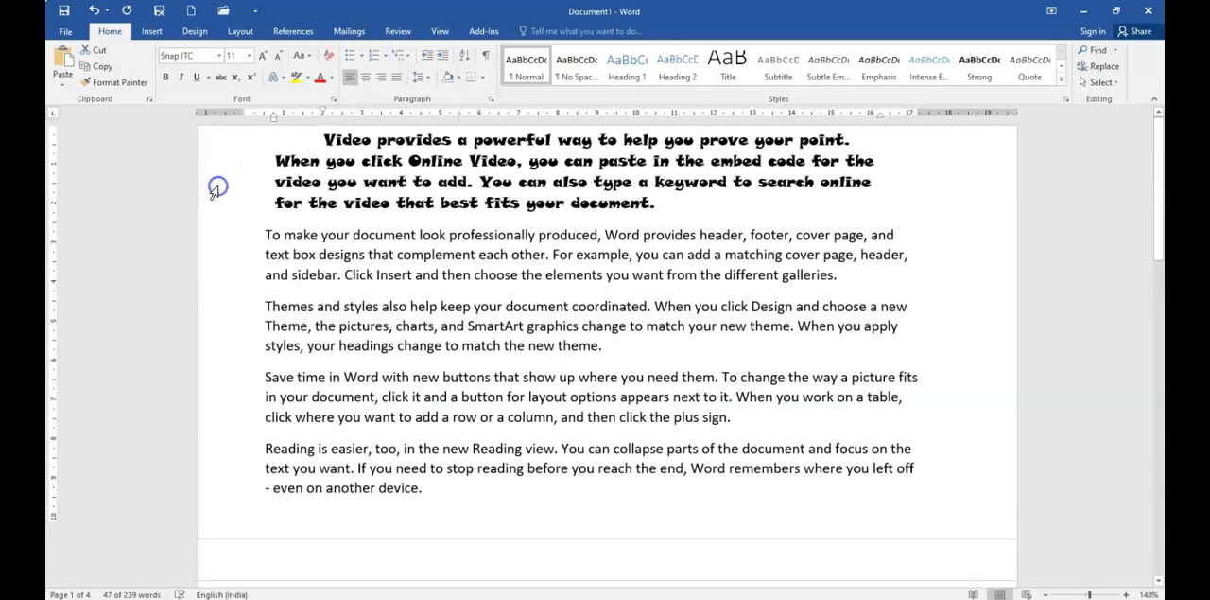
Step: Set the first paragraph's font size to 22 pt and step it up and down between 22 and 26 pt
left_click(249, 56)
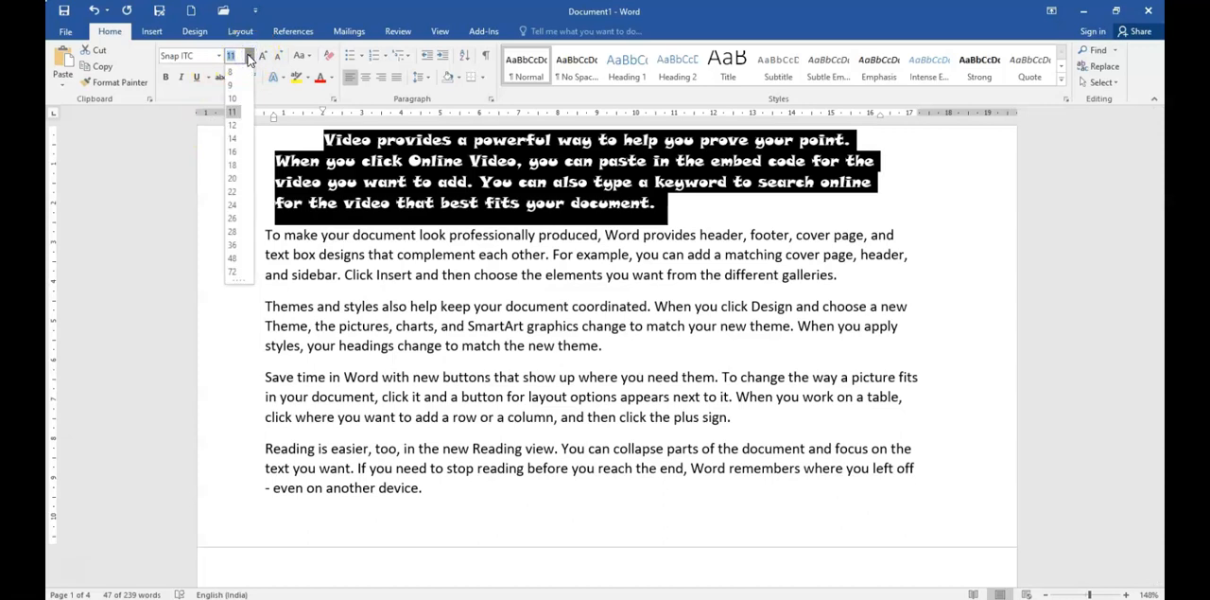
left_click(232, 192)
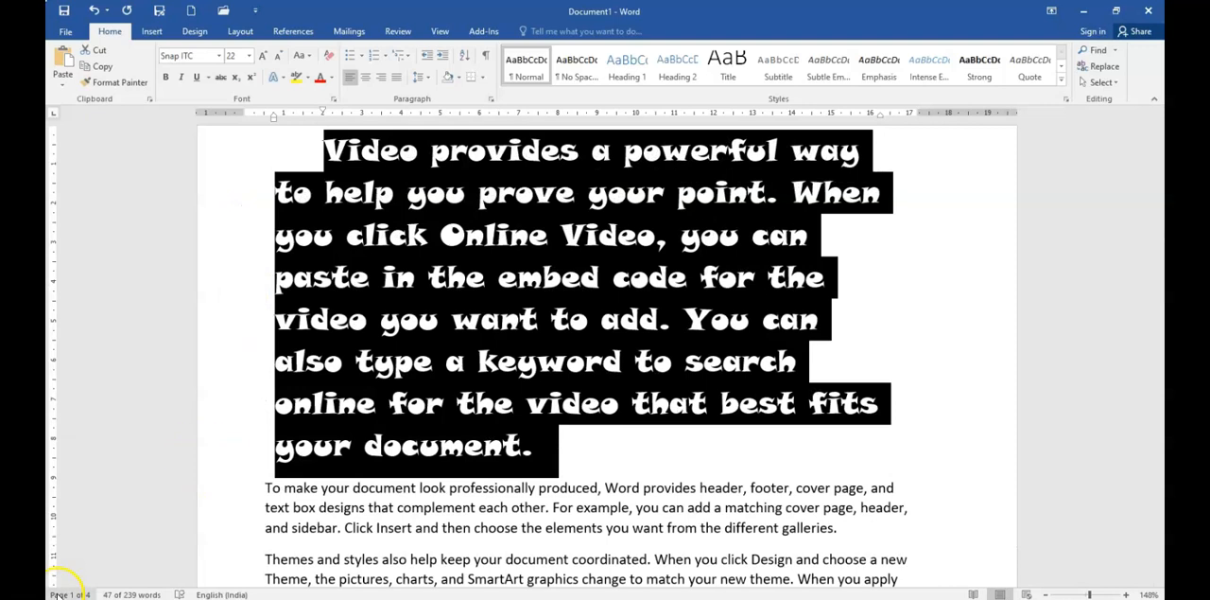
left_click(263, 56)
left_click(263, 56)
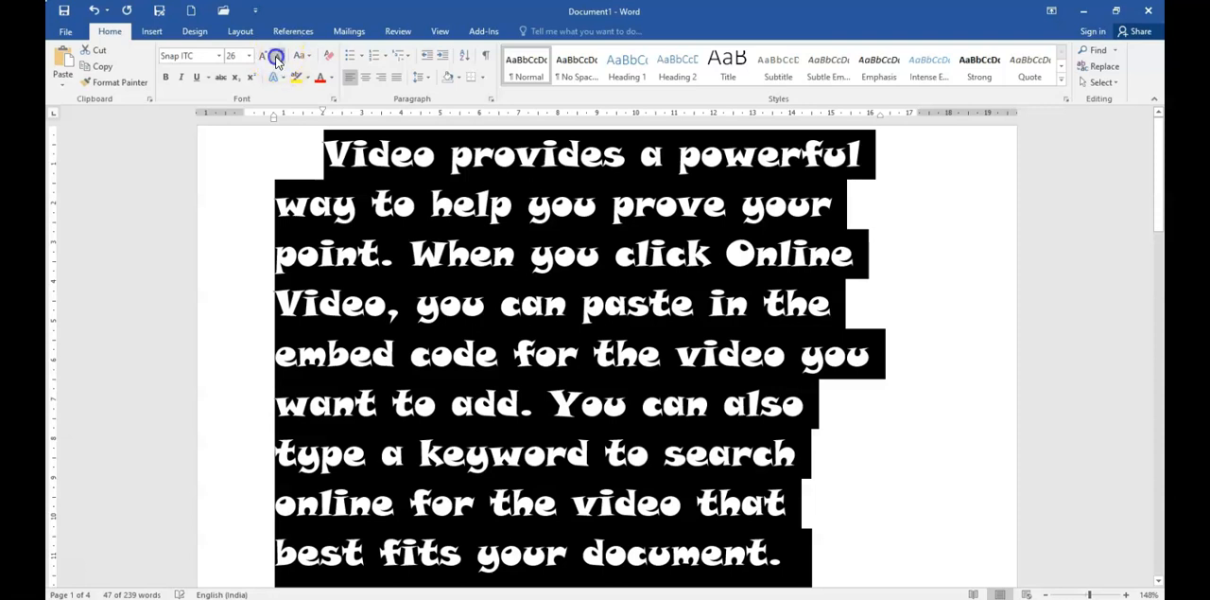
left_click(277, 55)
left_click(277, 56)
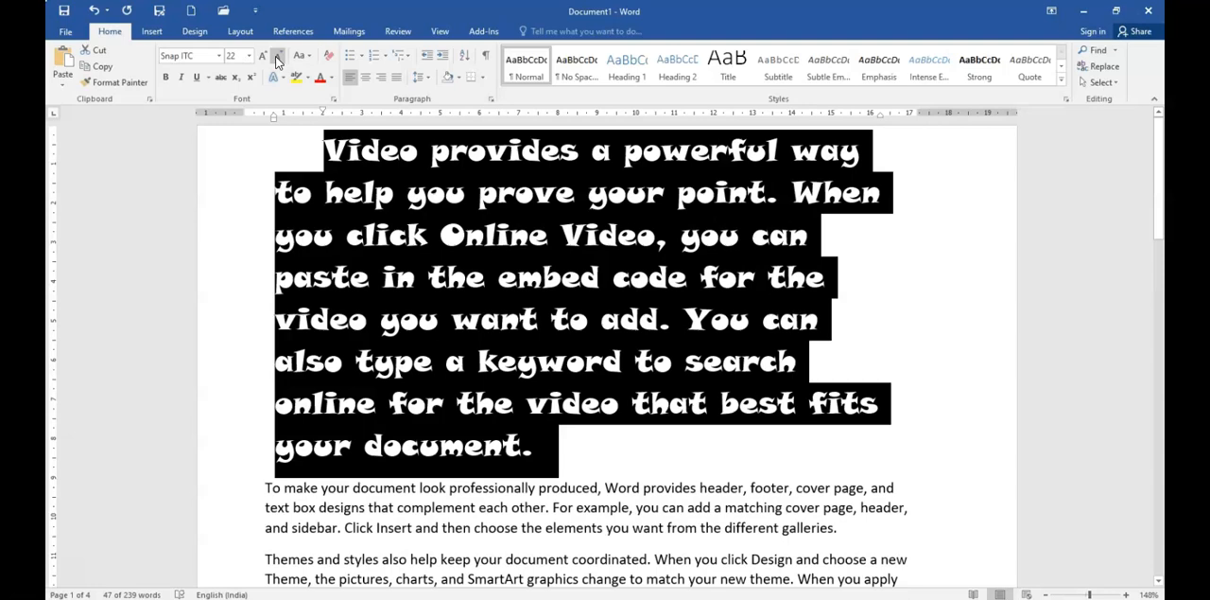
key("ctrl+shift+period")
key("ctrl+shift+period")
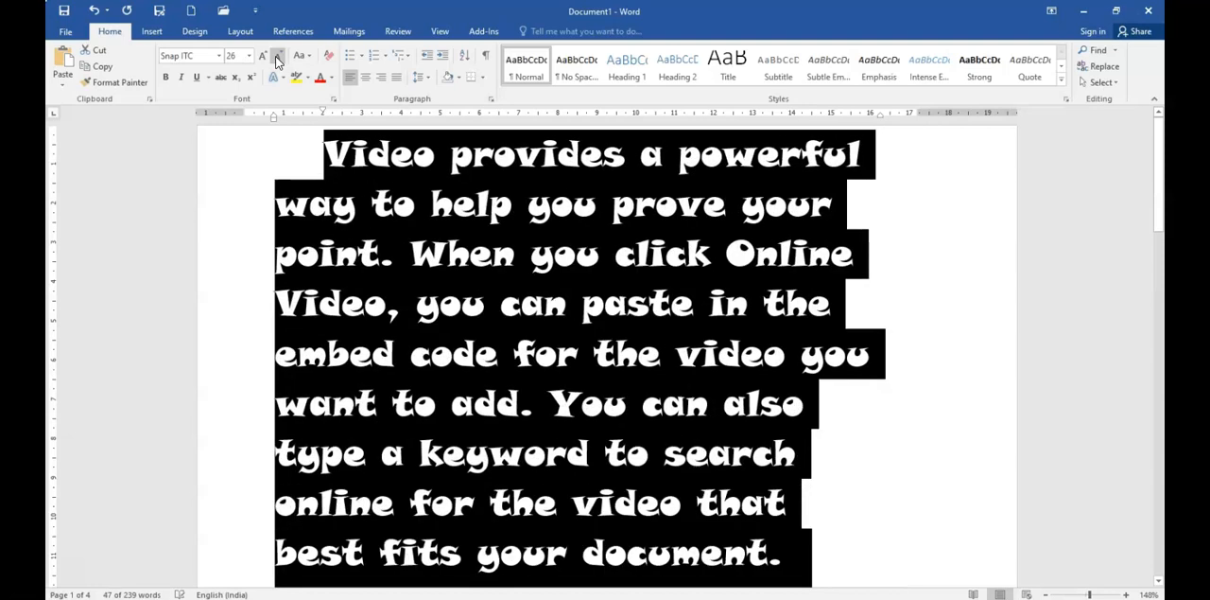
Step: Shrink the first paragraph's text stepwise to 12 pt, and enlarge it again to 18 pt
left_click(277, 57)
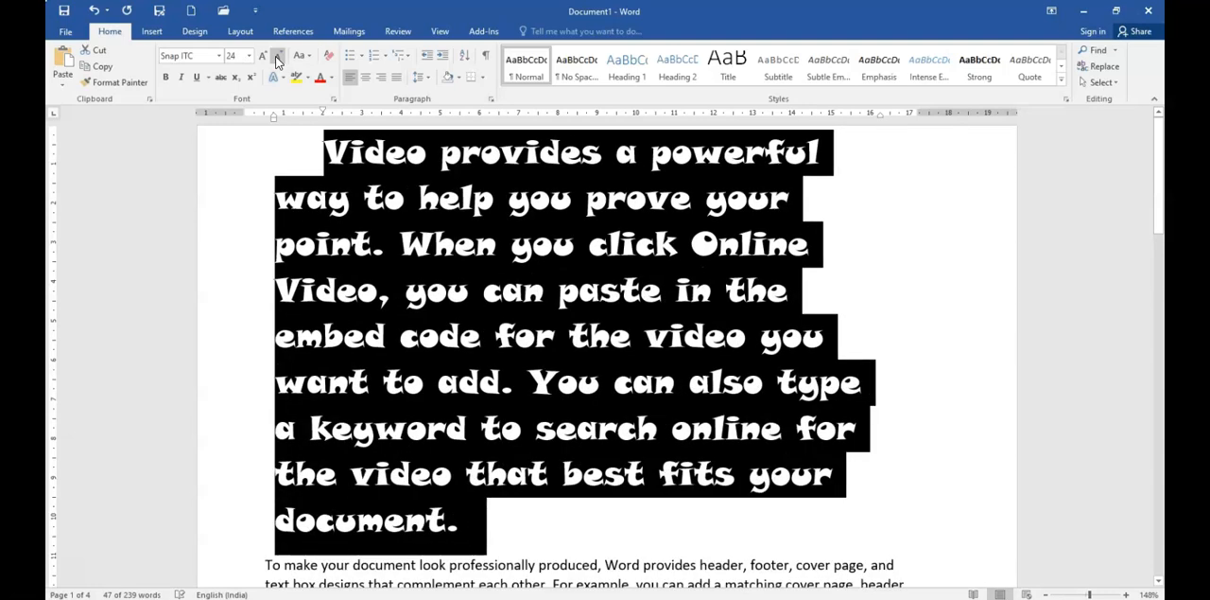
left_click(277, 57)
left_click(277, 57)
left_click(277, 57)
left_click(277, 57)
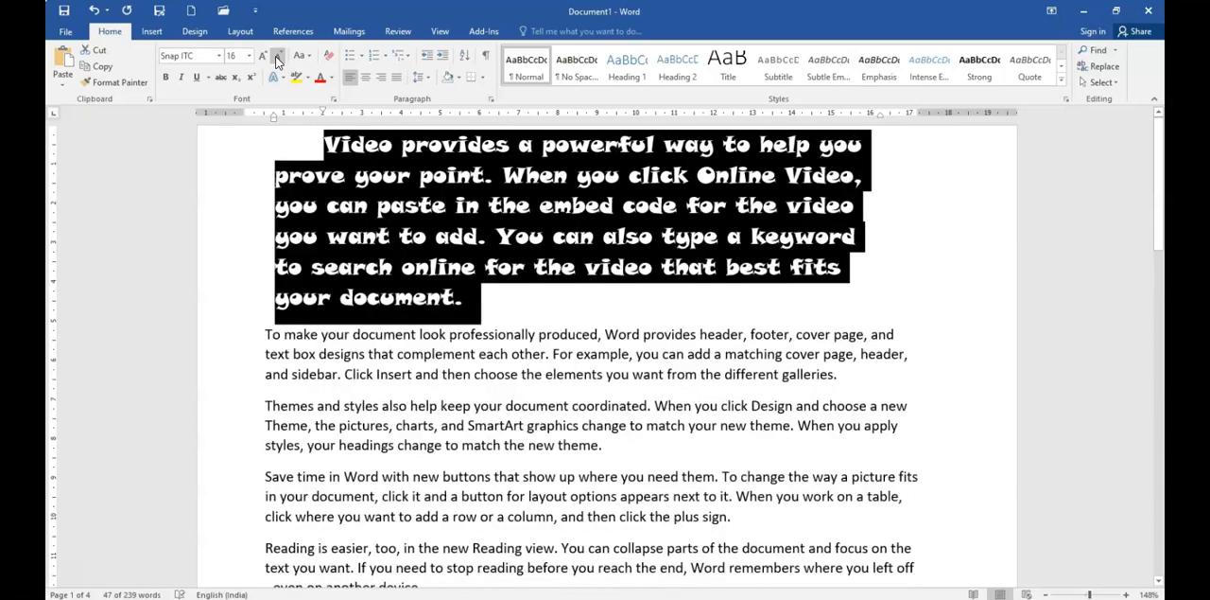
left_click(277, 56)
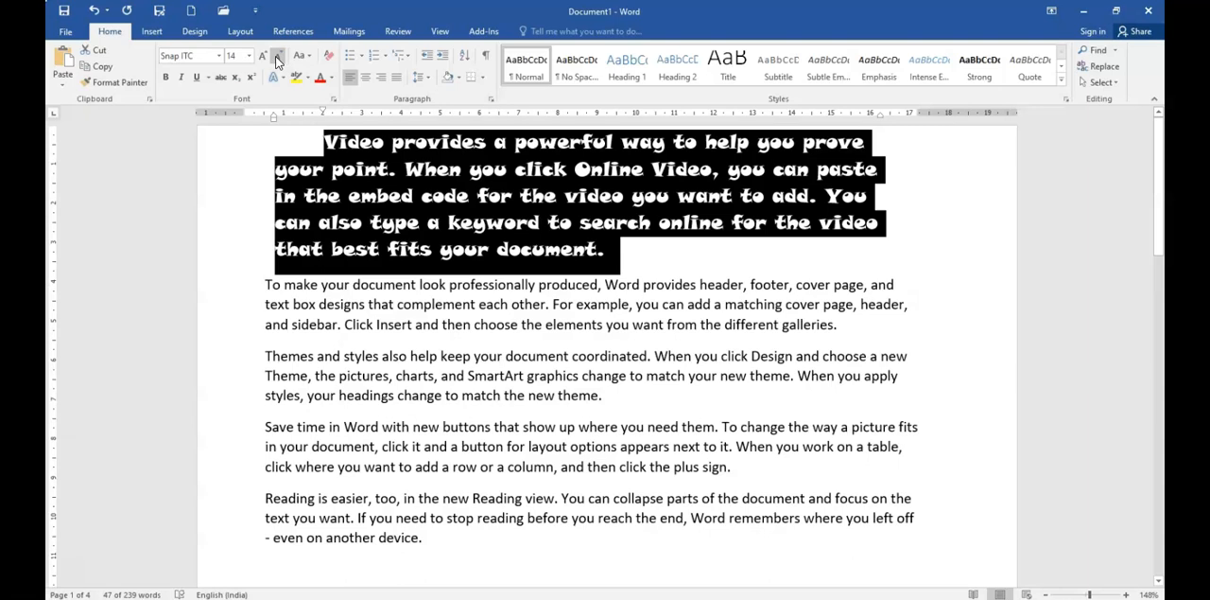
left_click(277, 56)
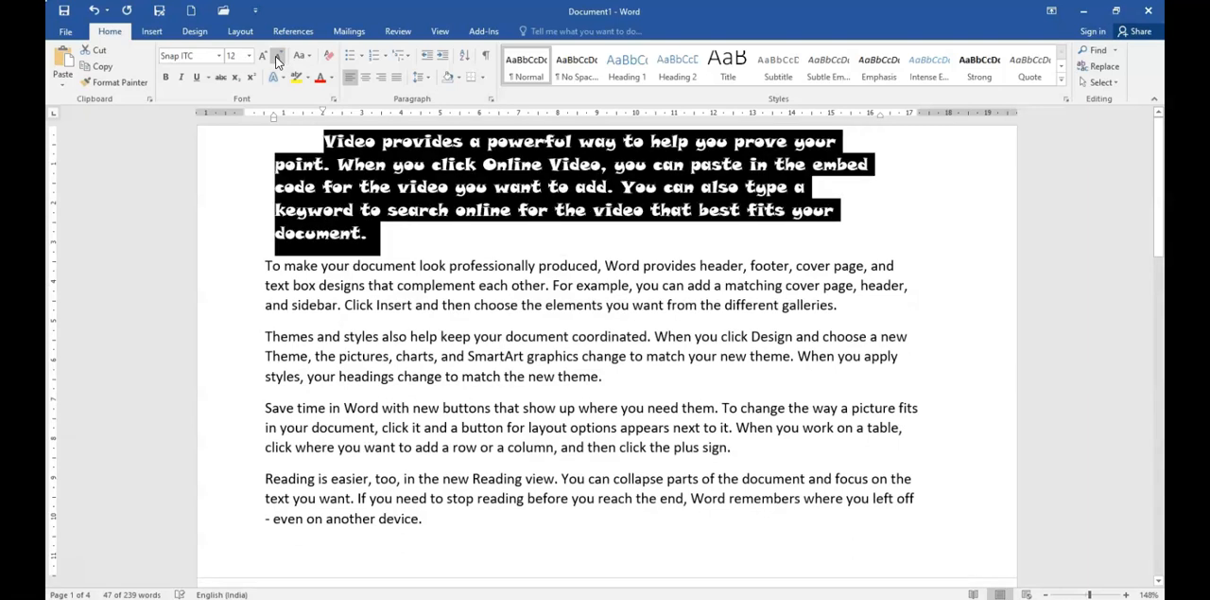
key("ctrl+shift+period")
key("ctrl+shift+period")
key("ctrl+shift+period")
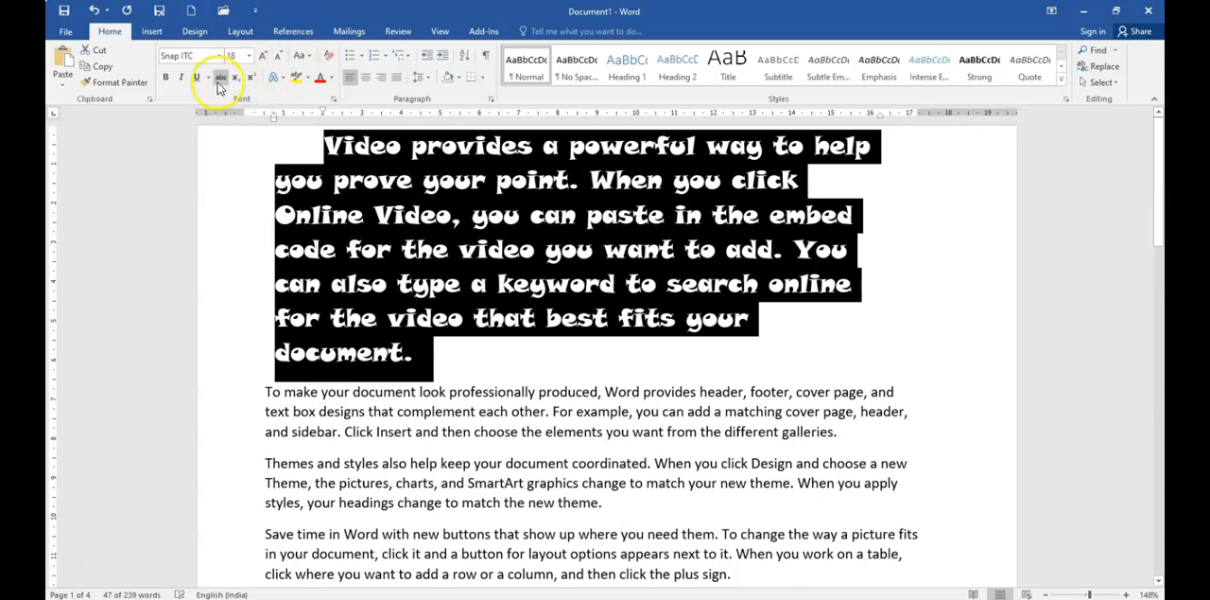
Step: Toggle bold on and off for the first paragraph, and add the text "Toggle command" at its end
left_click(166, 78)
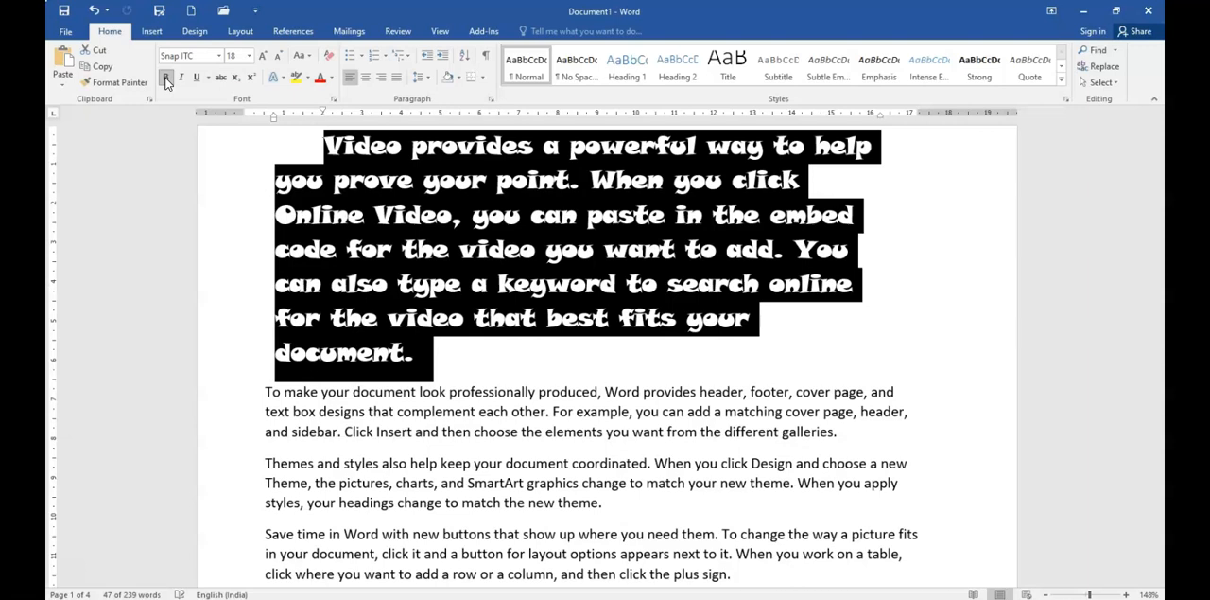
left_click(167, 79)
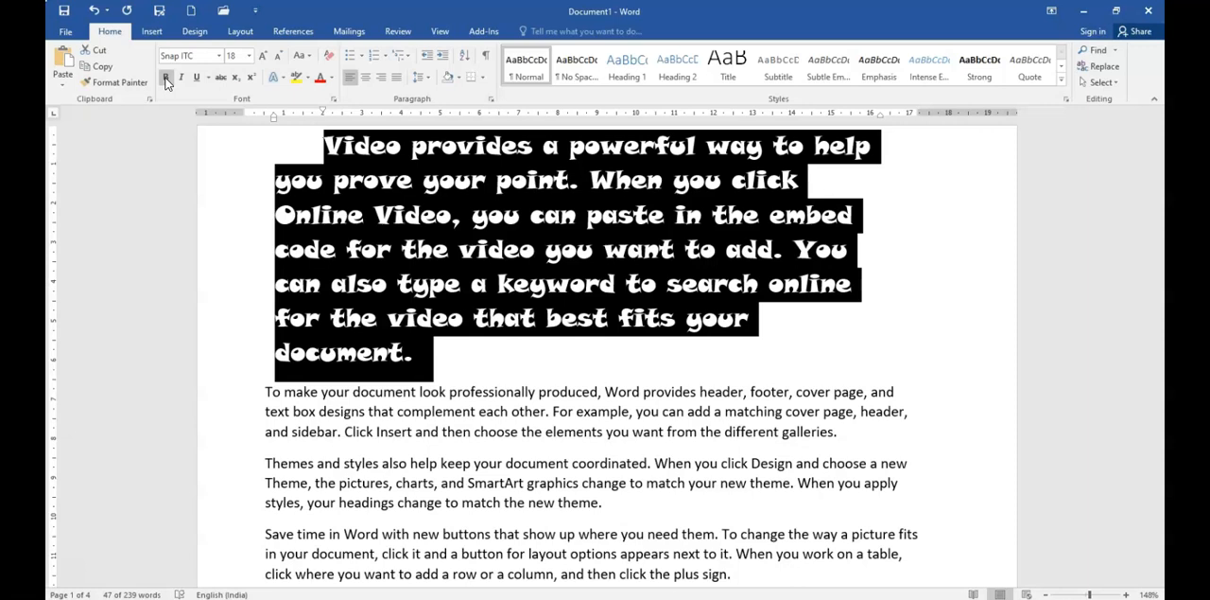
left_click(423, 358)
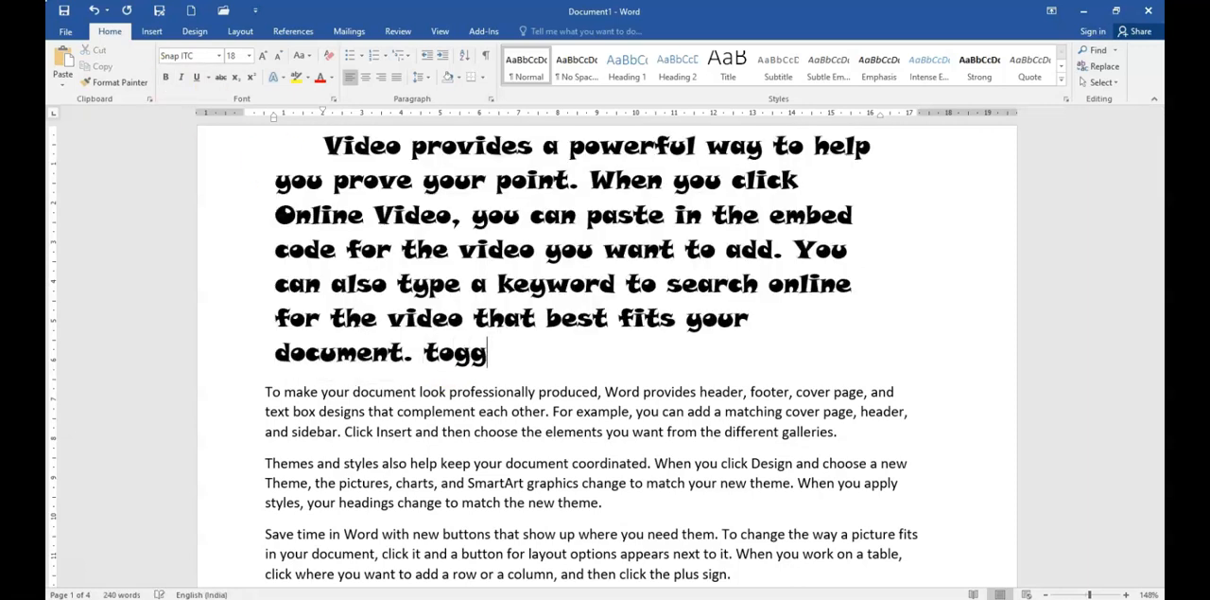
type("document. Toggle command")
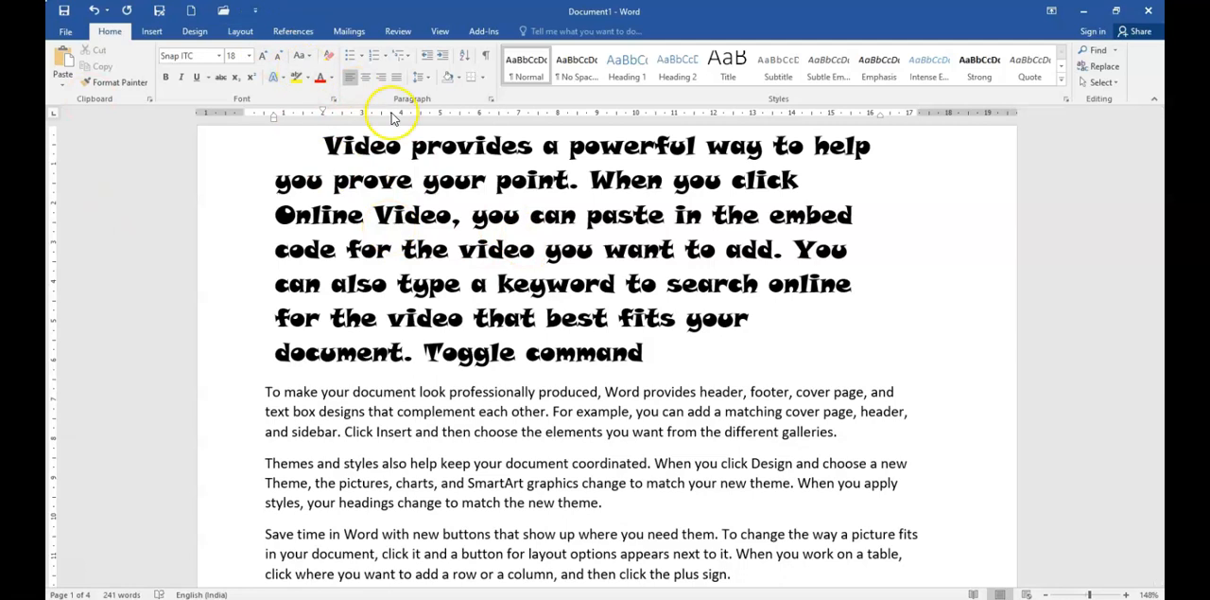
Step: Select "ste in the embed code" in the first paragraph and toggle italic and underline on and off
left_click_drag(342, 248, 616, 223)
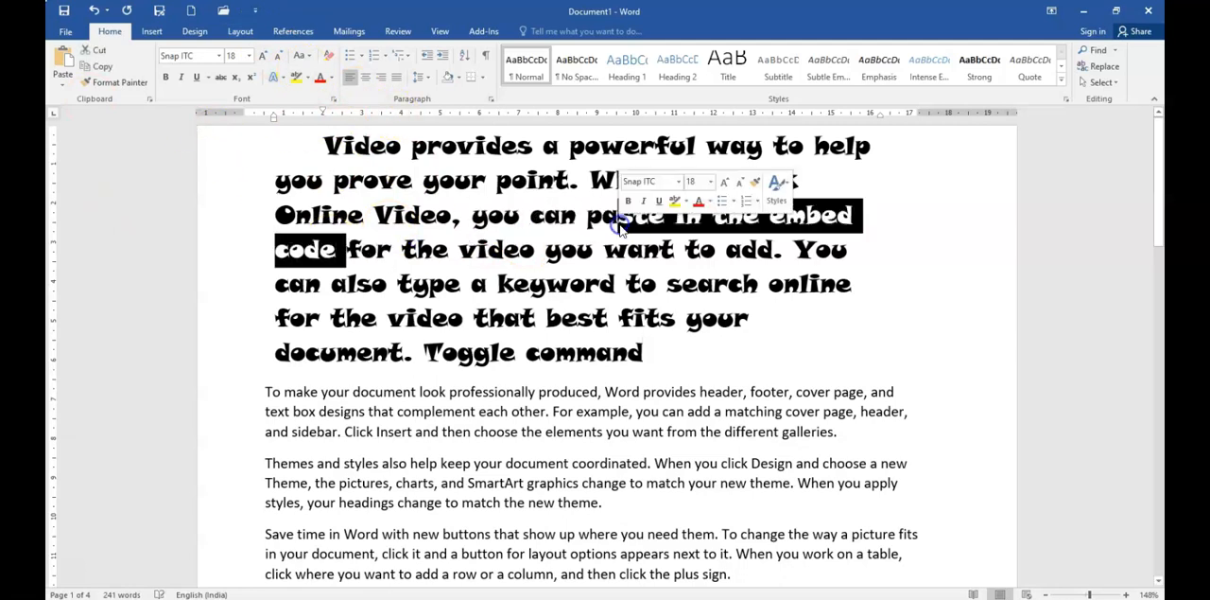
key("ctrl+i")
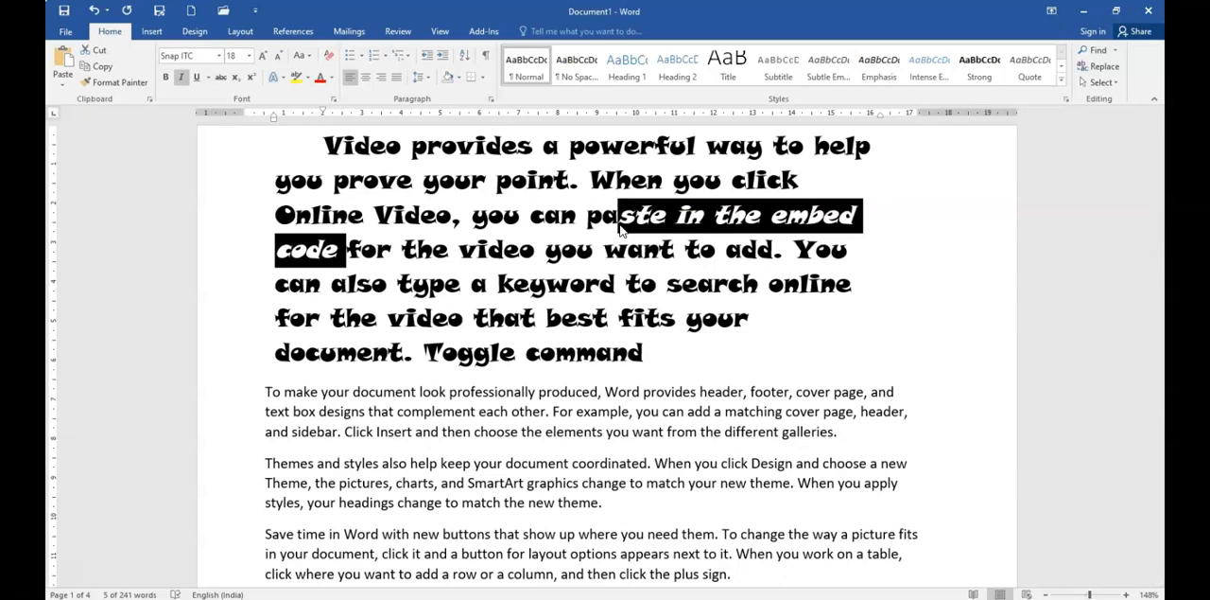
key("ctrl+i")
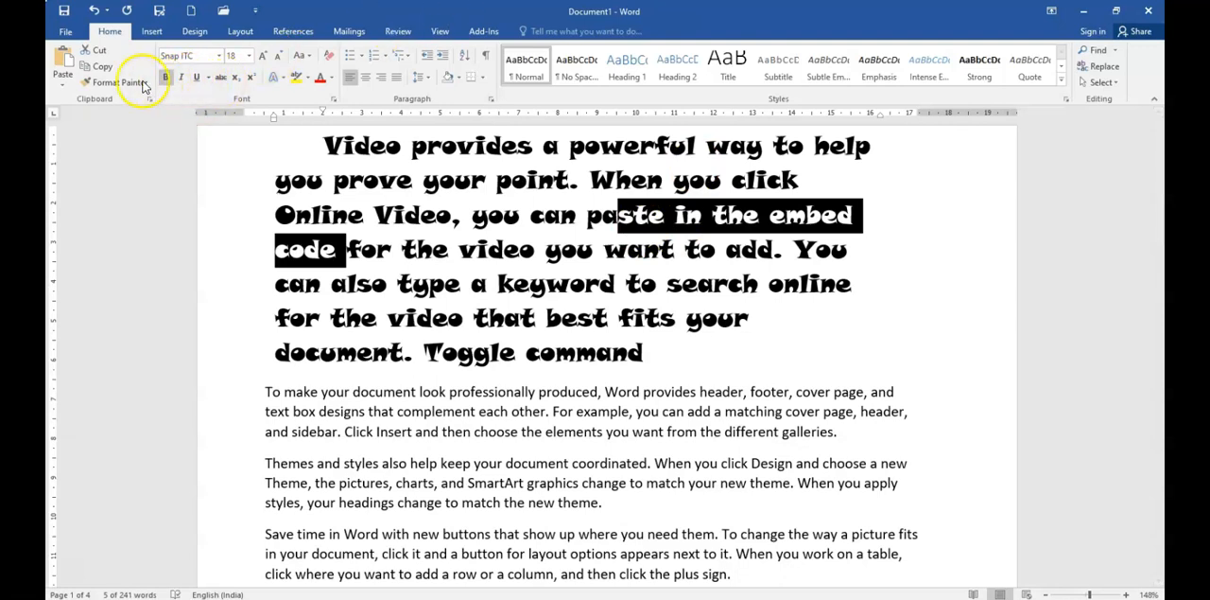
left_click(201, 77)
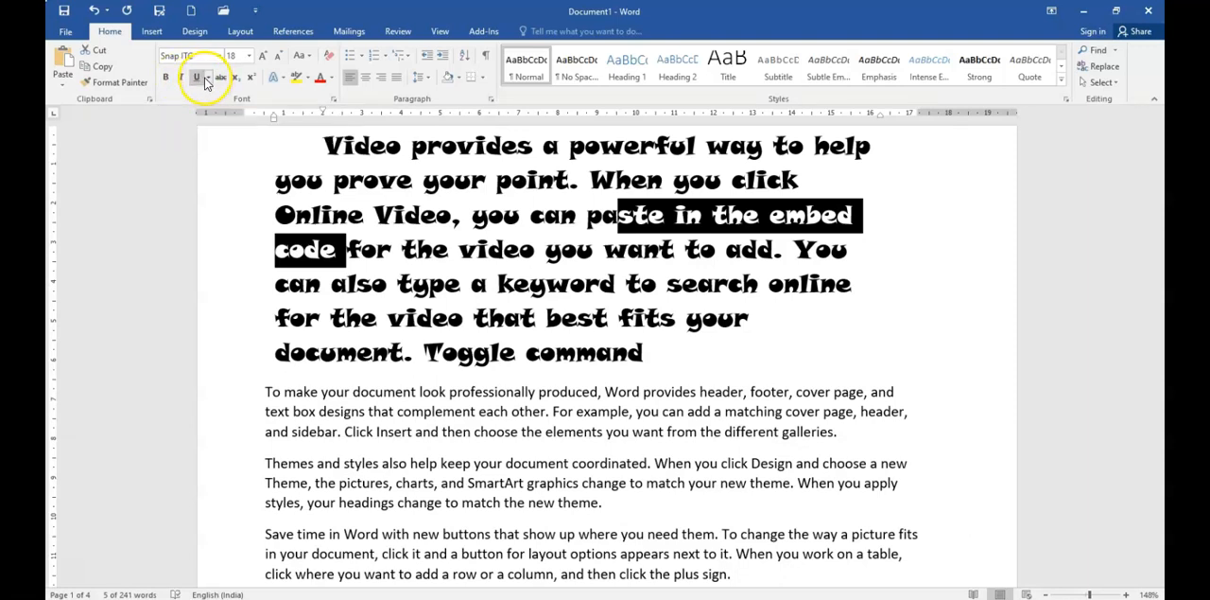
left_click(198, 79)
left_click(199, 79)
Step: Preview underline styles on the selected words, and choose Bold style and size 26 in the Font dialog
left_click(208, 79)
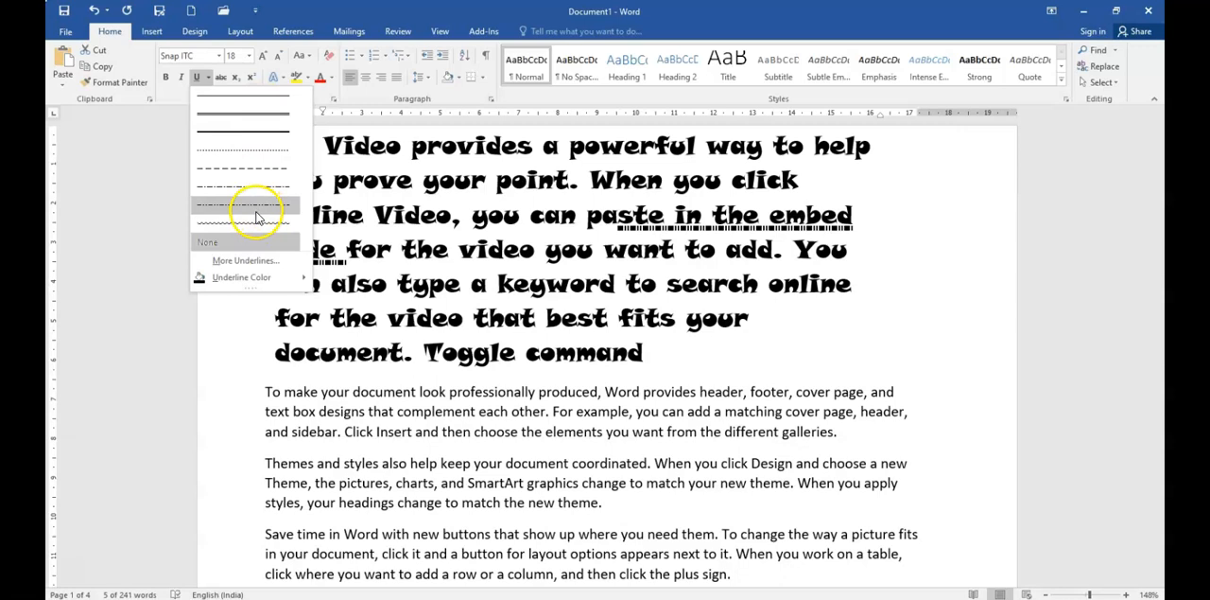
mouse_move(238, 278)
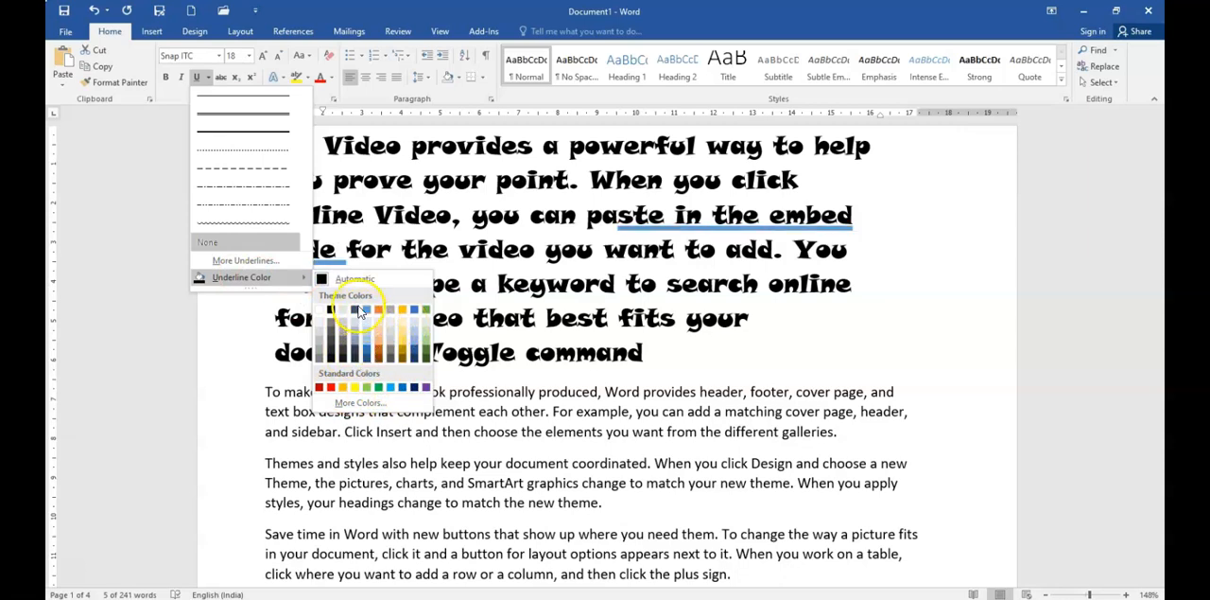
left_click(244, 261)
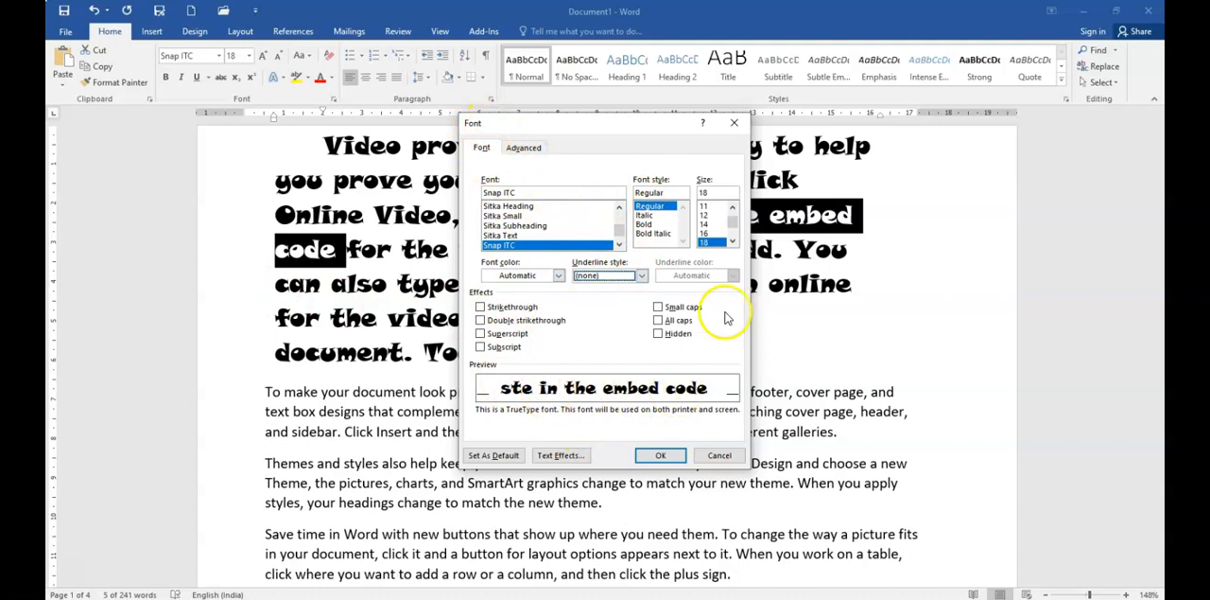
left_click(646, 224)
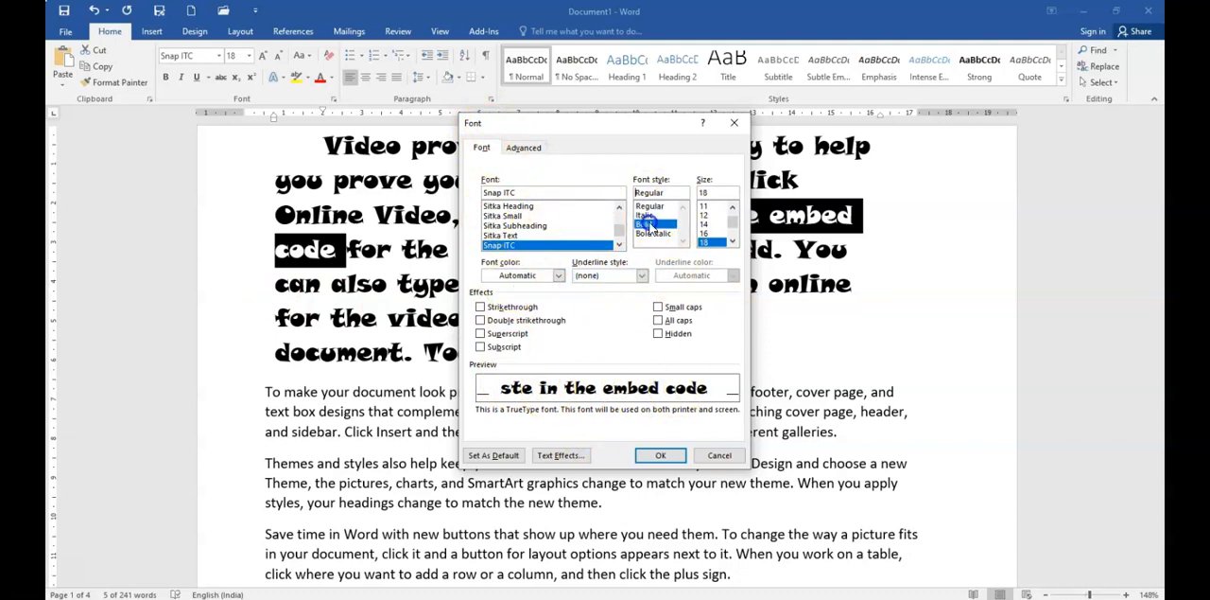
scroll(716, 224, "down", 1)
left_click(709, 243)
scroll(711, 237, "down", 1)
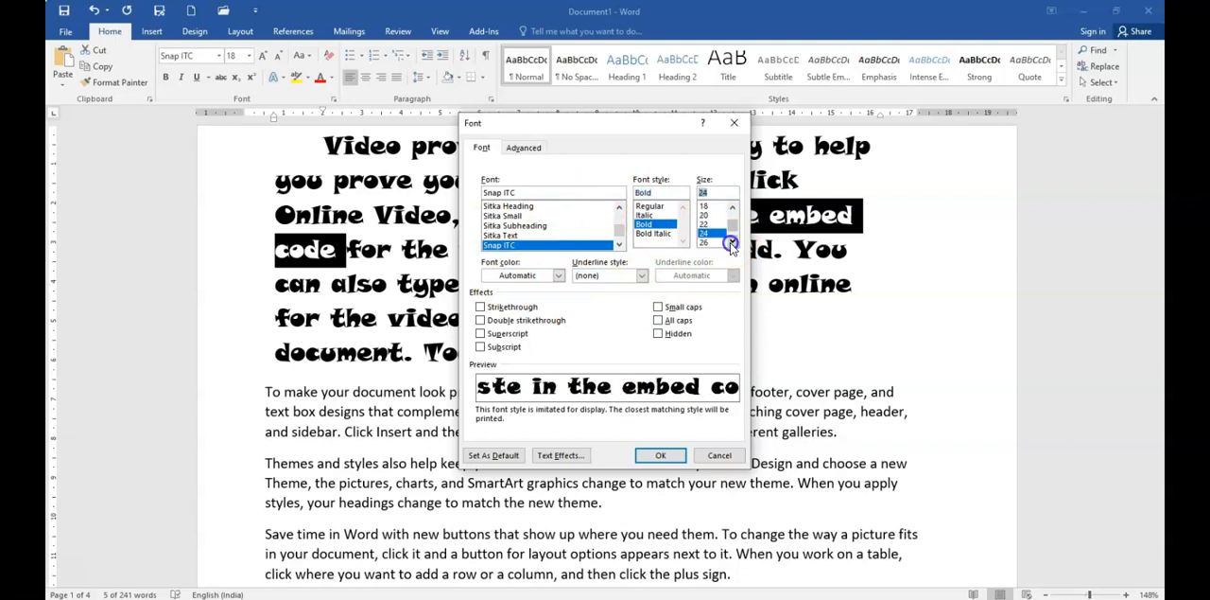
left_click(705, 242)
Step: Give the selected words a gold Words only underline and a blue font color, apply the font settings, and deselect the text
left_click(640, 275)
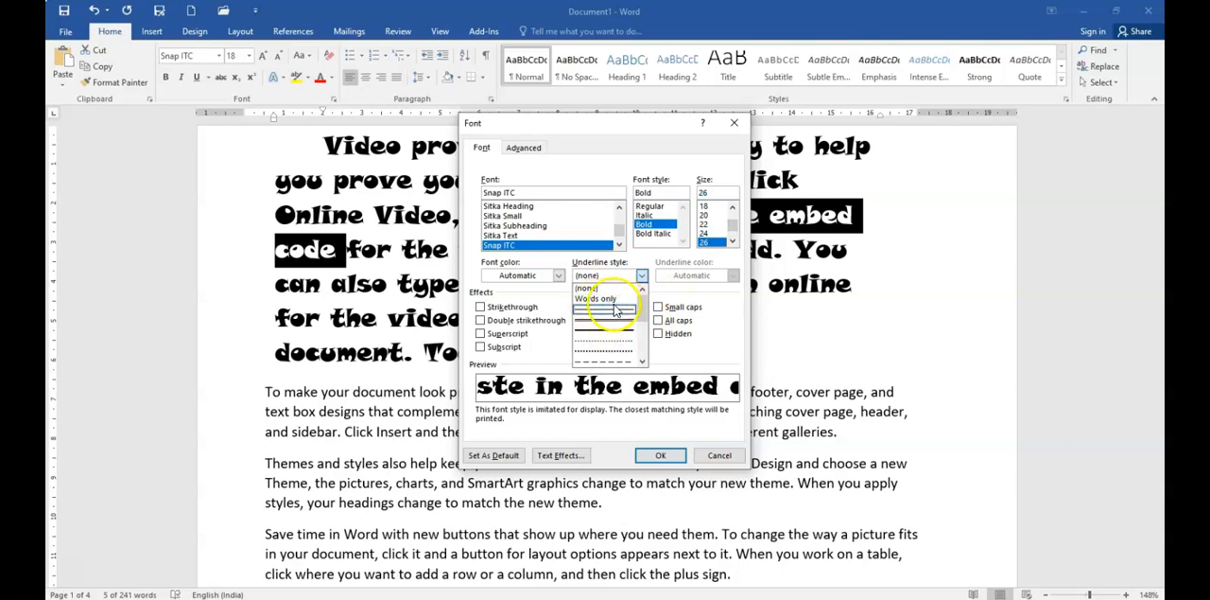
left_click(598, 298)
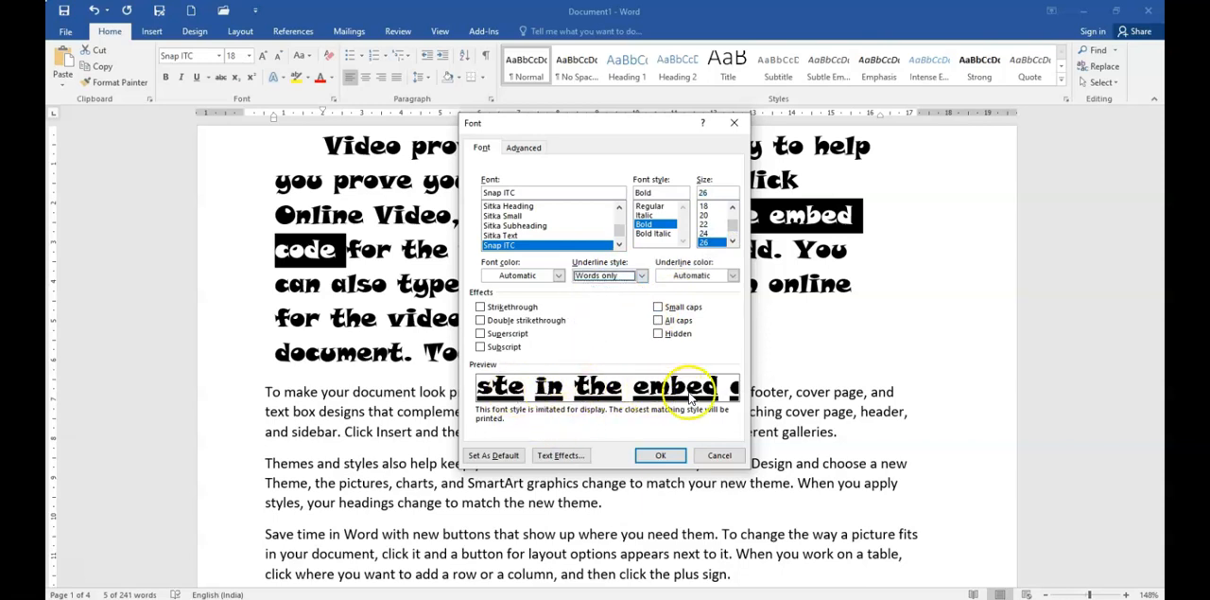
left_click(709, 276)
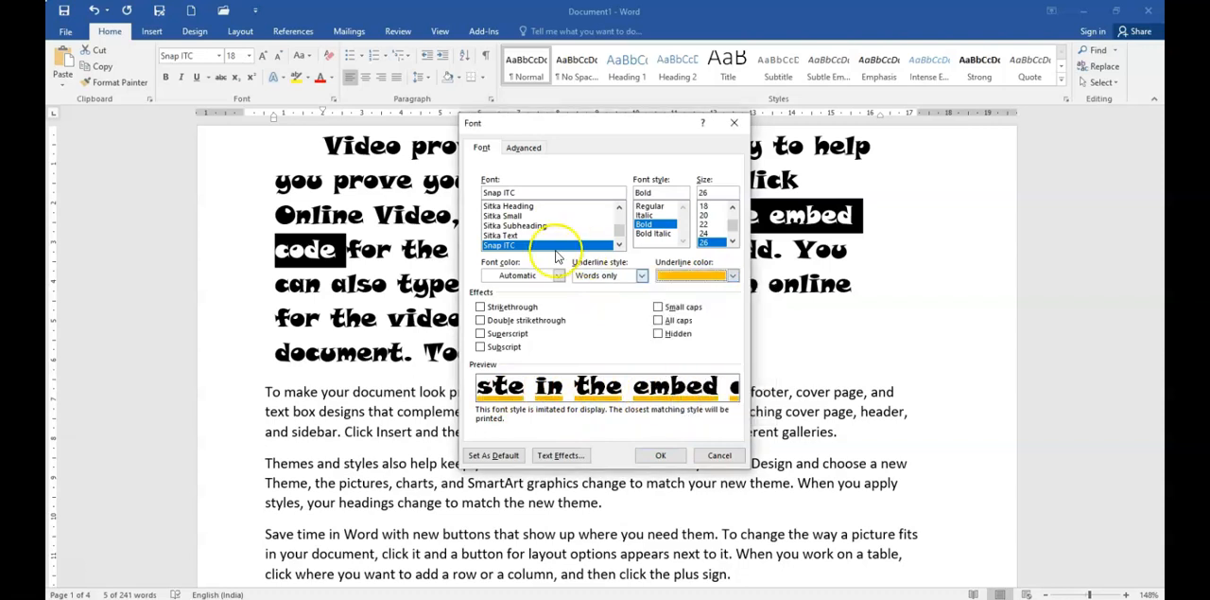
left_click(526, 275)
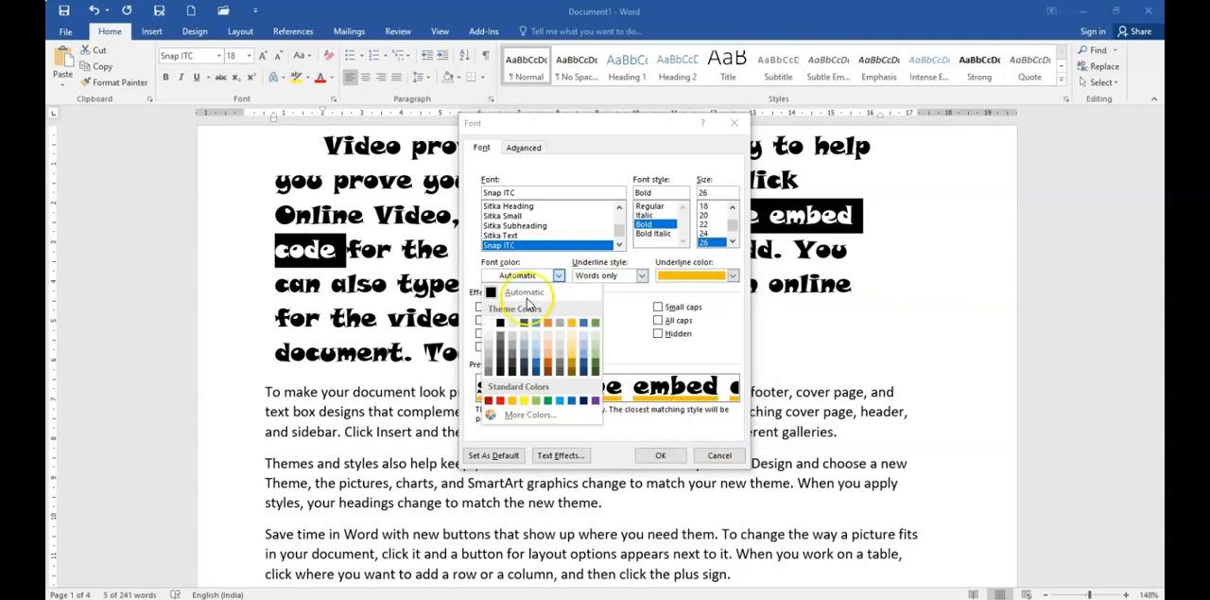
left_click(535, 359)
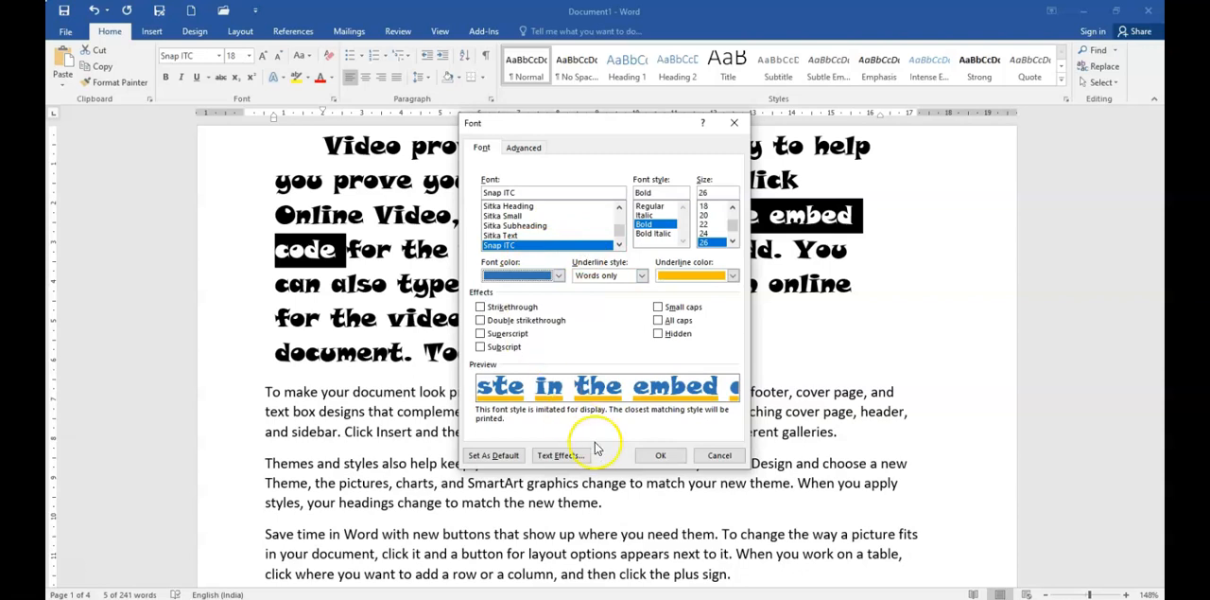
left_click(660, 455)
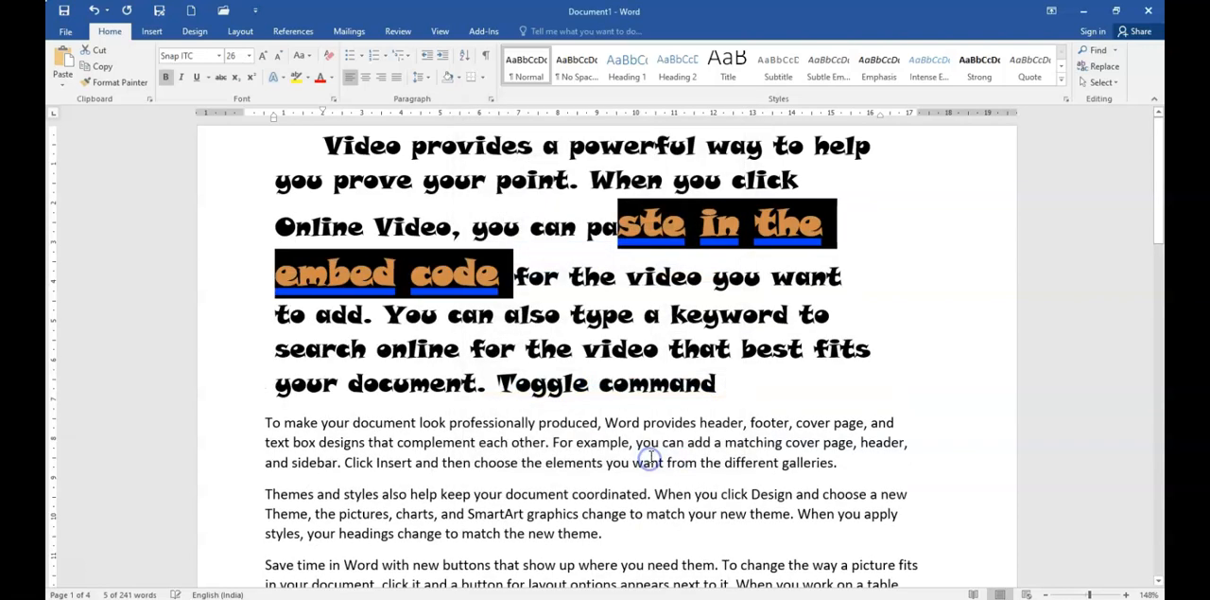
left_click(539, 271)
left_click(501, 273)
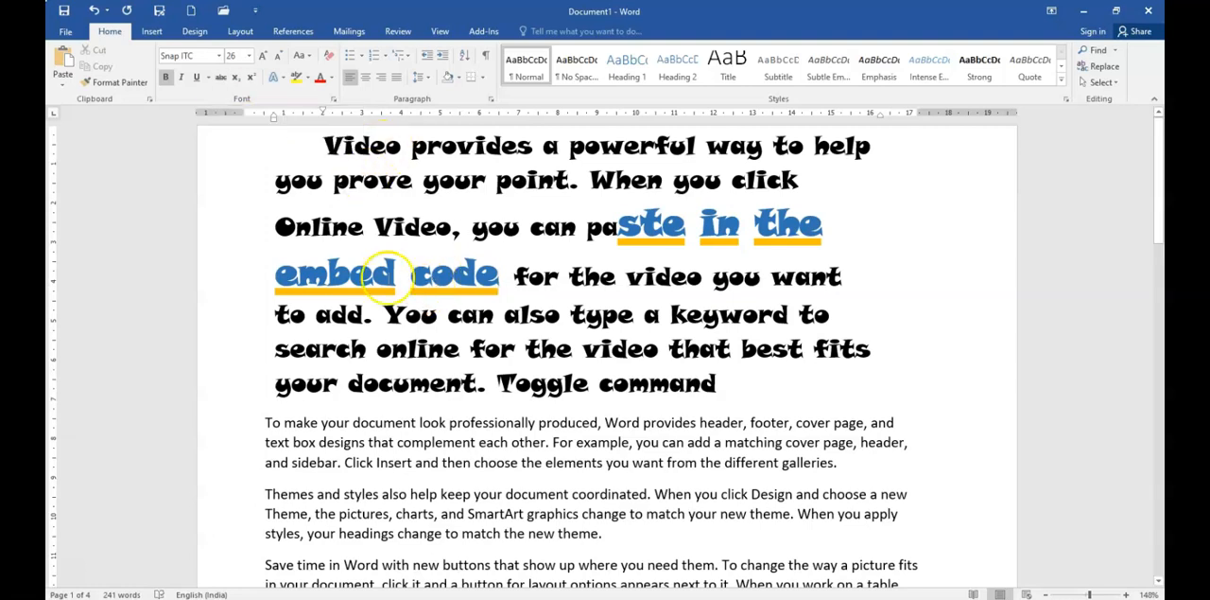
Step: Apply strikethrough to the words "Online Video" in the first paragraph and deselect them
left_click_drag(276, 227, 451, 232)
left_click(219, 81)
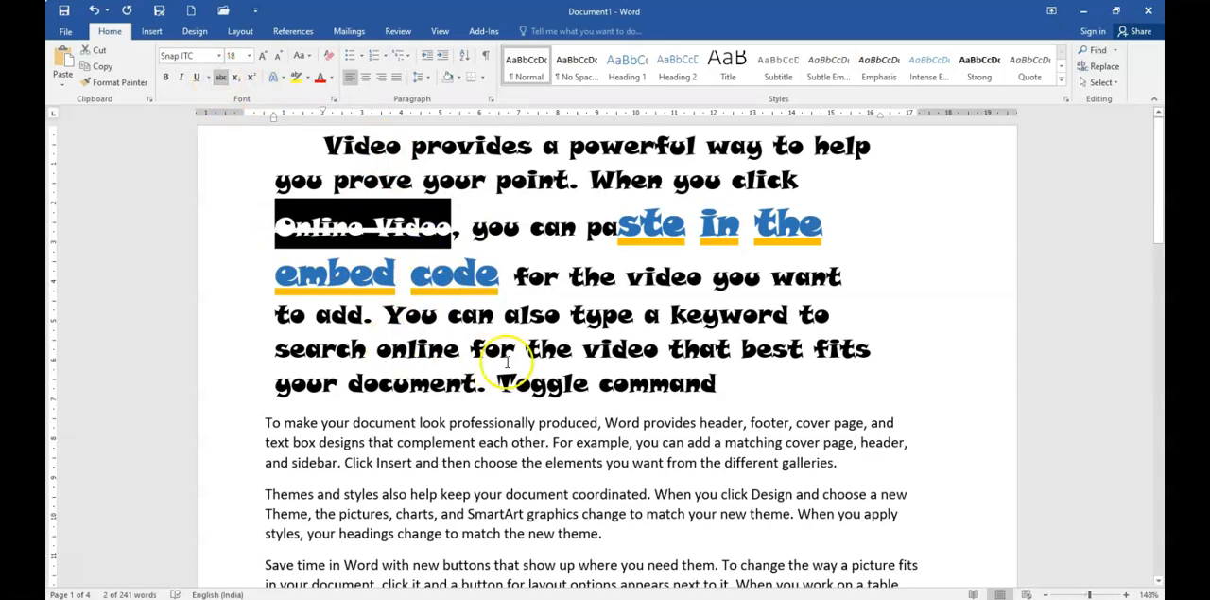
left_click(463, 337)
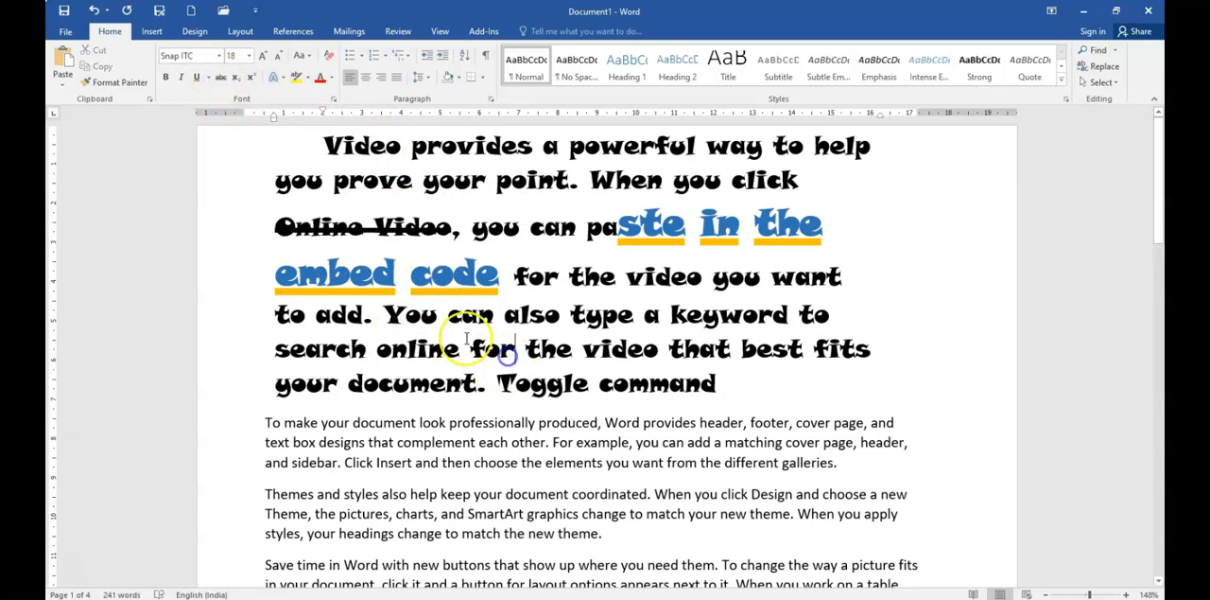
Step: Insert the text "h2O" directly after "embed code" in the first paragraph
left_click(251, 77)
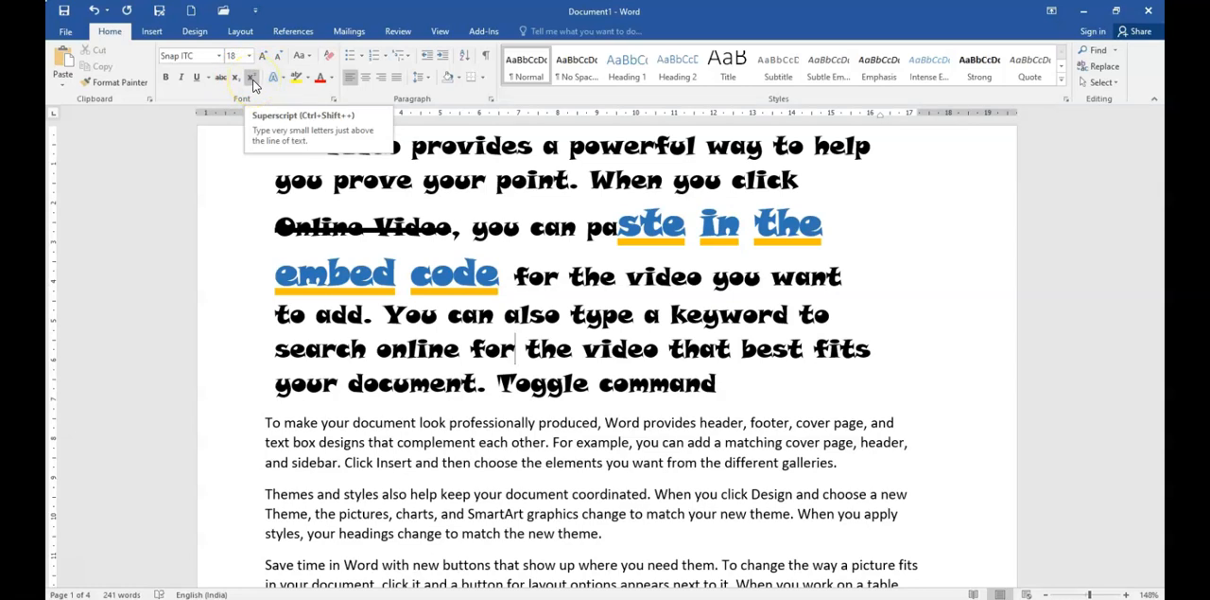
left_click(512, 276)
type("h")
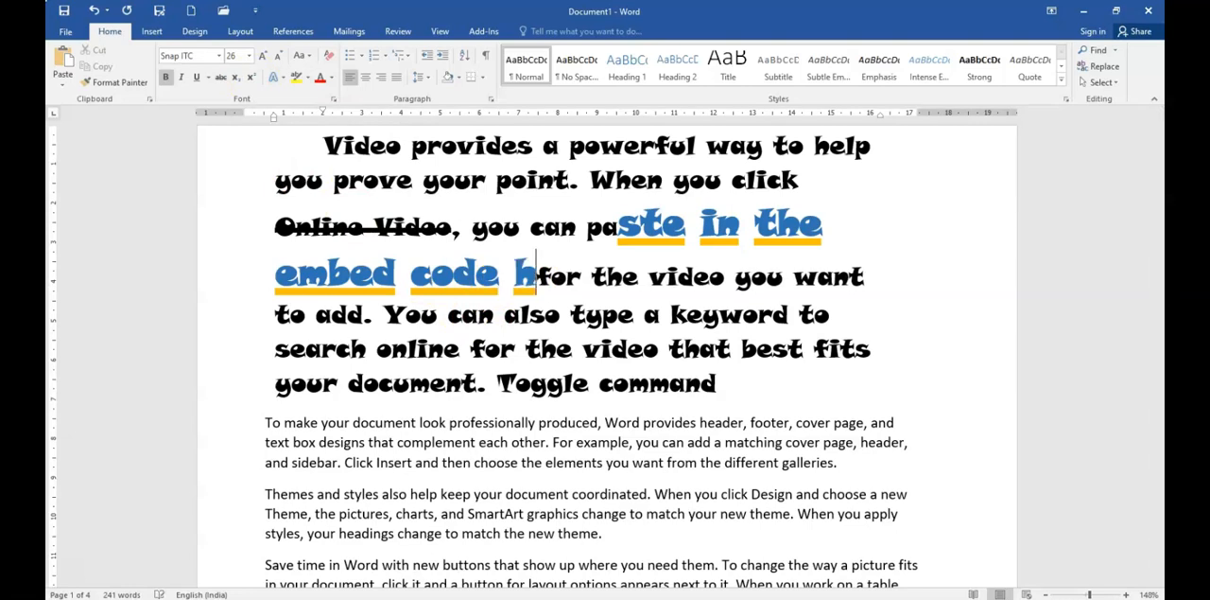
type("2O")
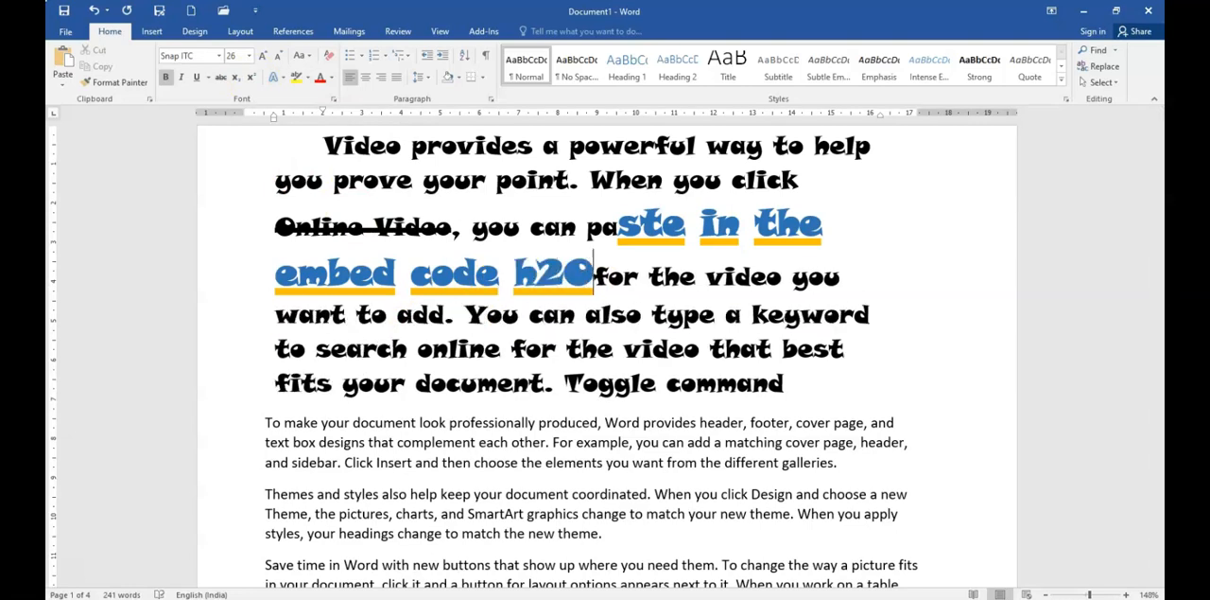
type("2")
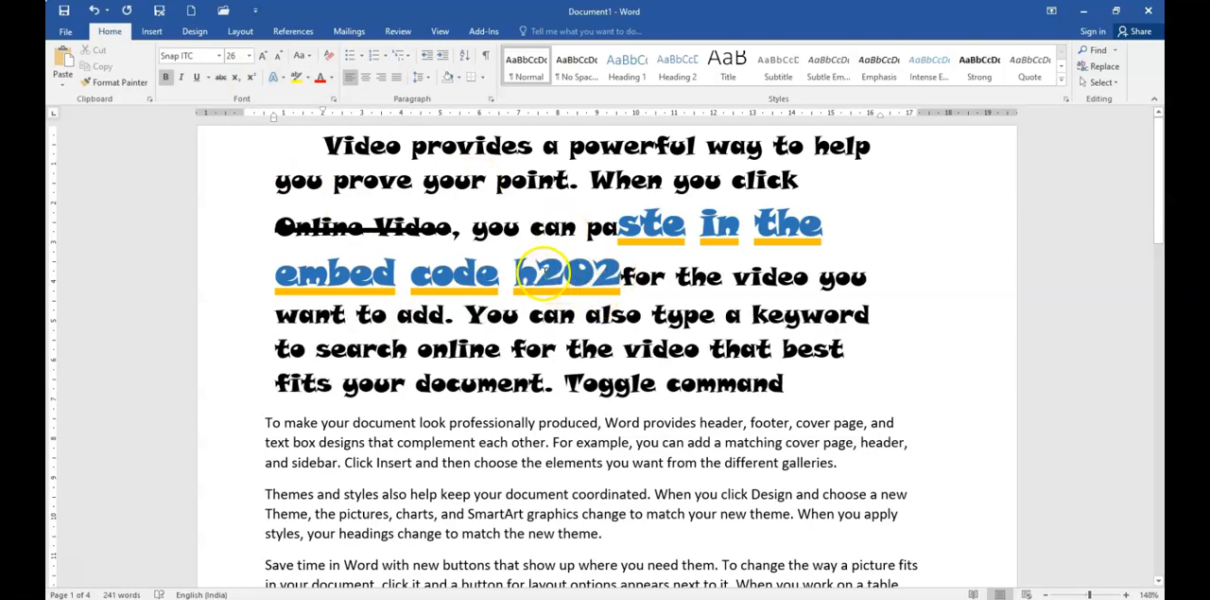
Step: Append "2" to "h2O" in the first paragraph, formatting the first 2 as subscript and the last 2 as superscript
left_click_drag(537, 274, 563, 274)
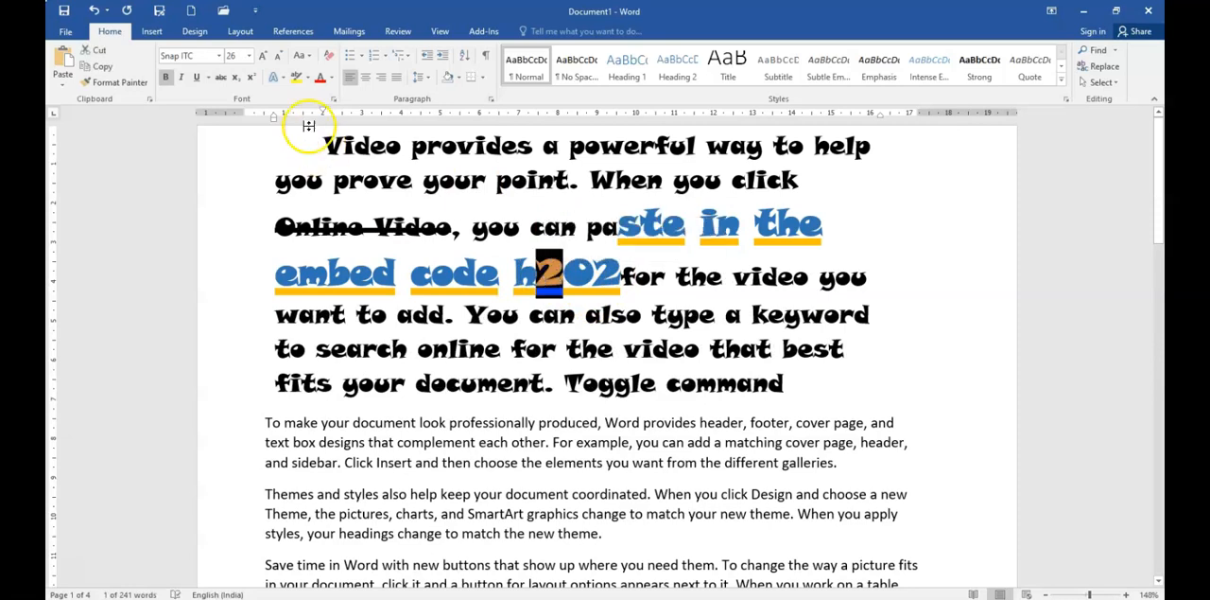
left_click(238, 78)
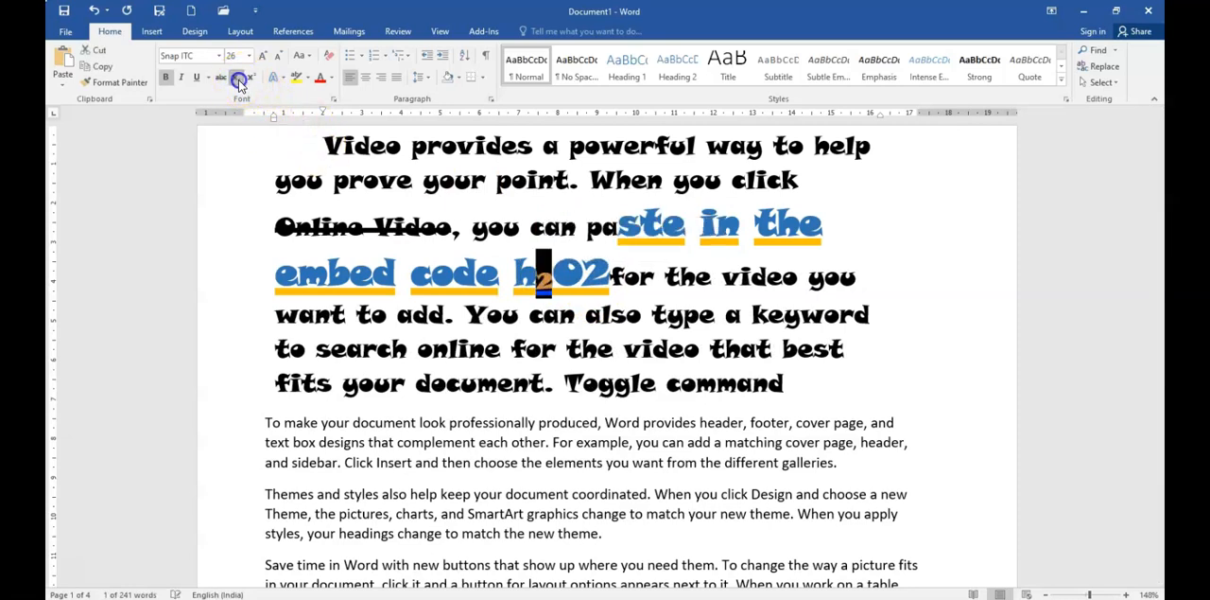
left_click_drag(583, 274, 596, 274)
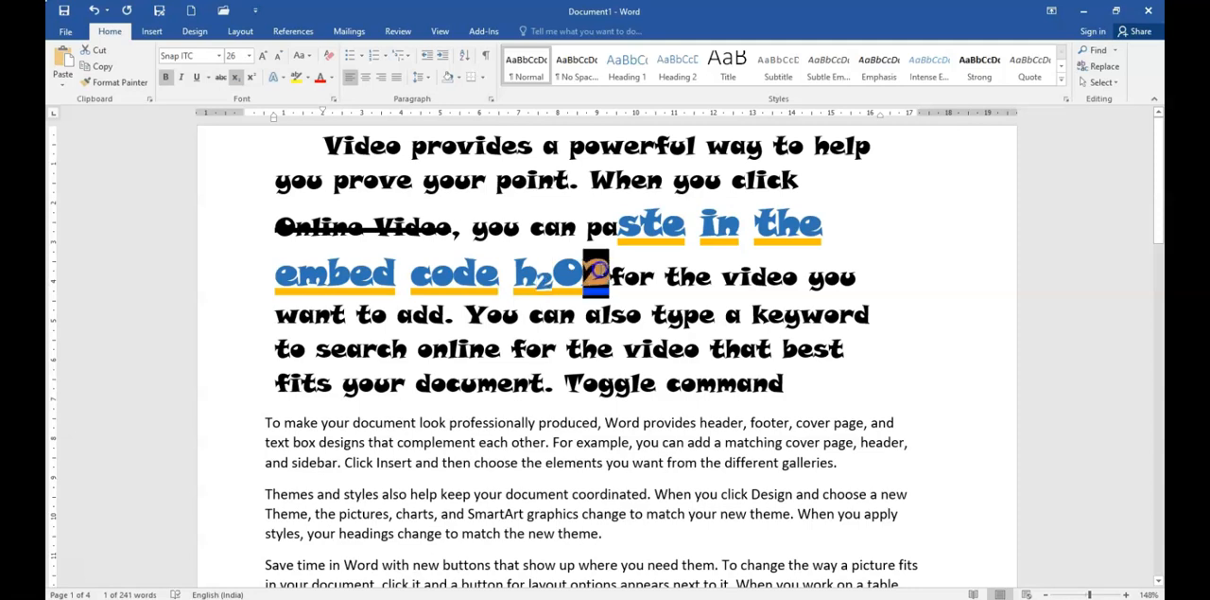
left_click(250, 78)
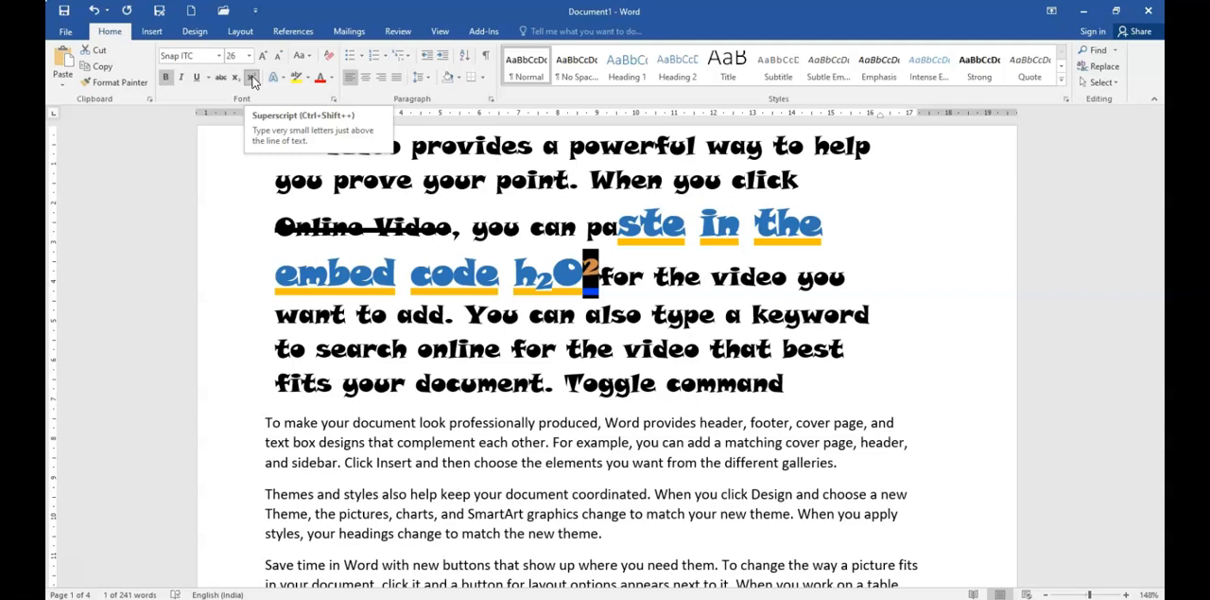
Step: Set the superscript 2's character position to Raised, increase the offset beyond 3 pt, and apply the font settings
left_click(333, 102)
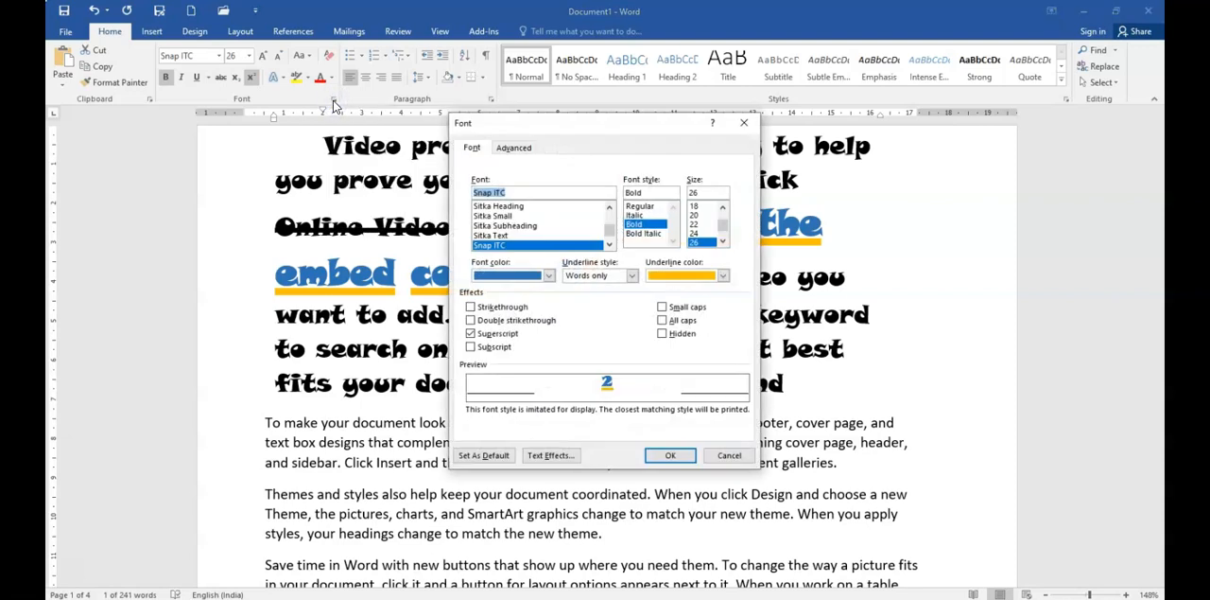
left_click(515, 148)
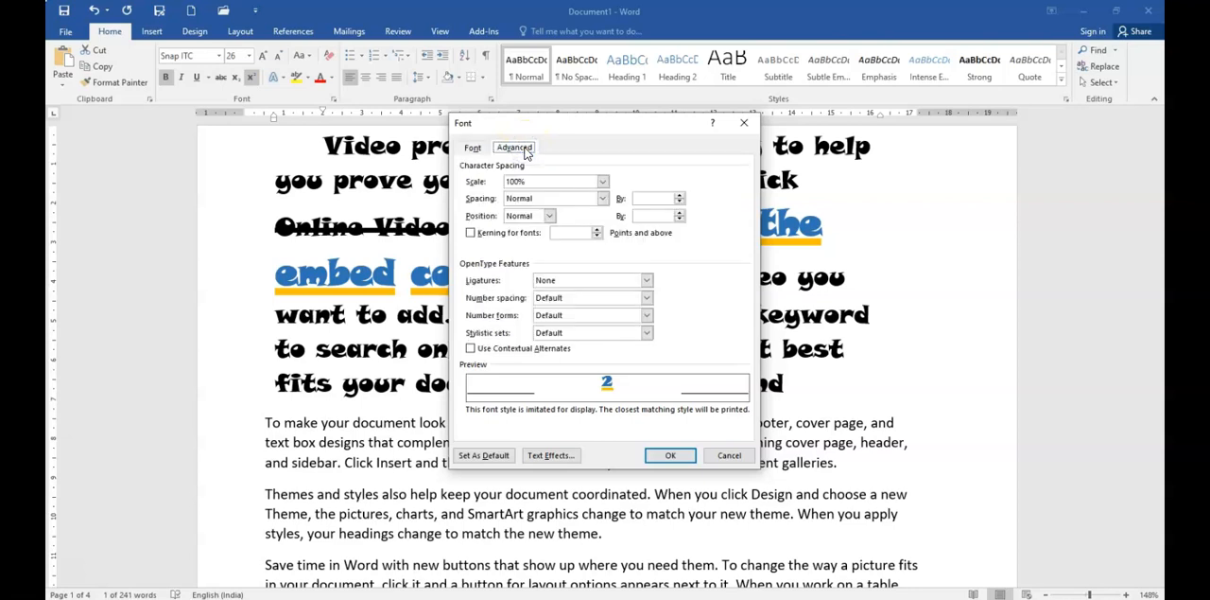
left_click(545, 216)
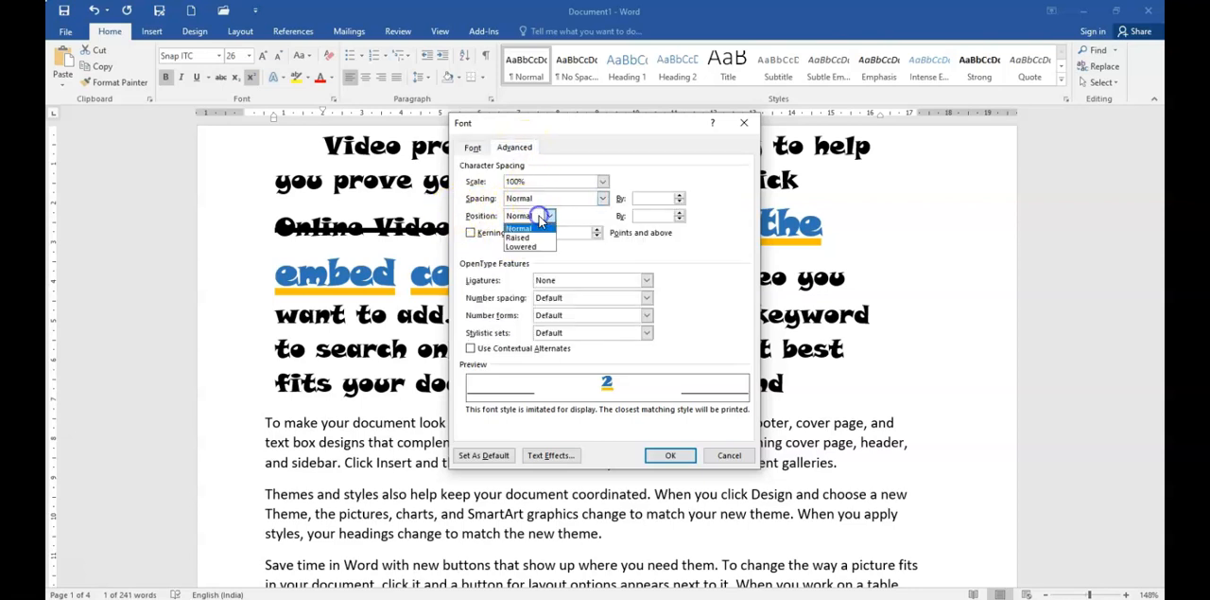
left_click(532, 238)
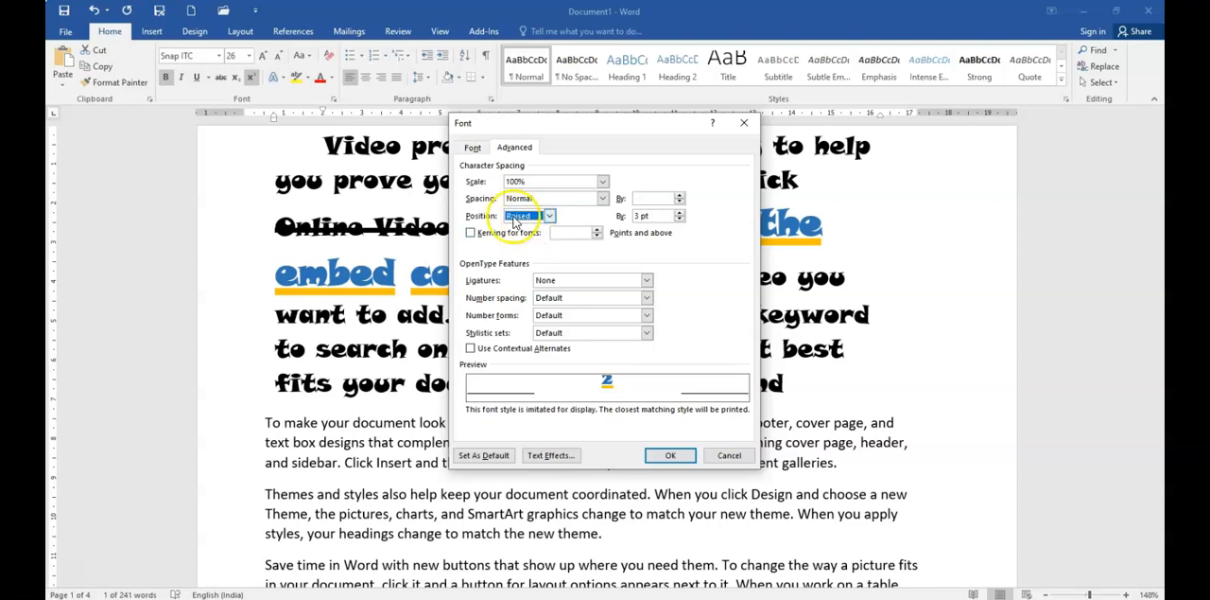
left_click(680, 213)
left_click(680, 213)
left_click(680, 212)
left_click(680, 213)
left_click(670, 455)
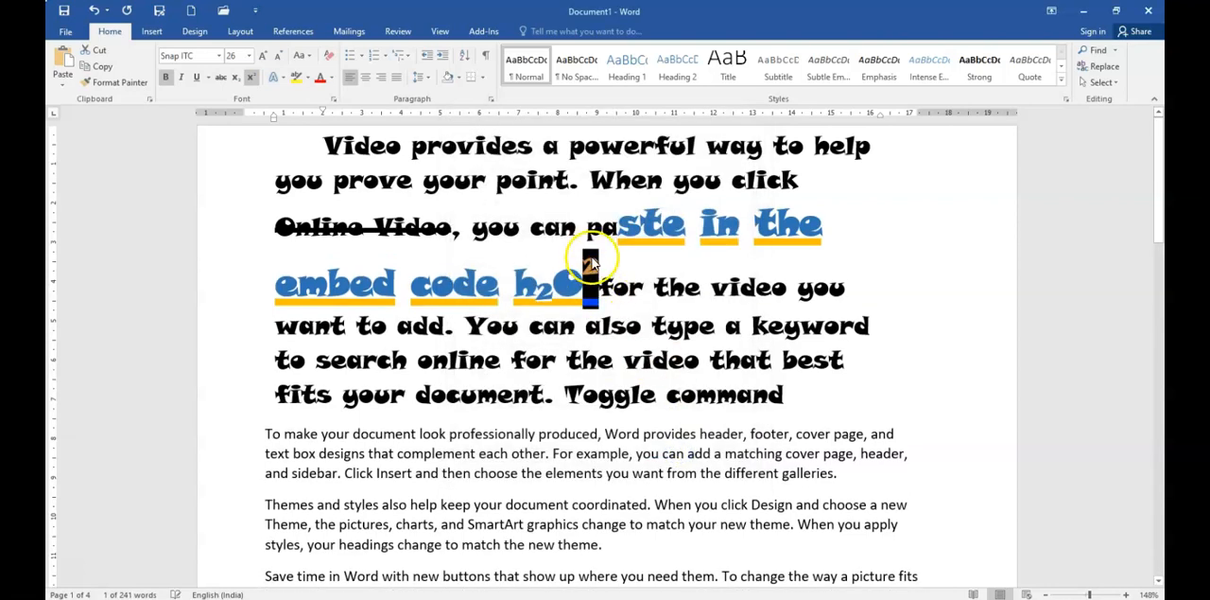
left_click(594, 282)
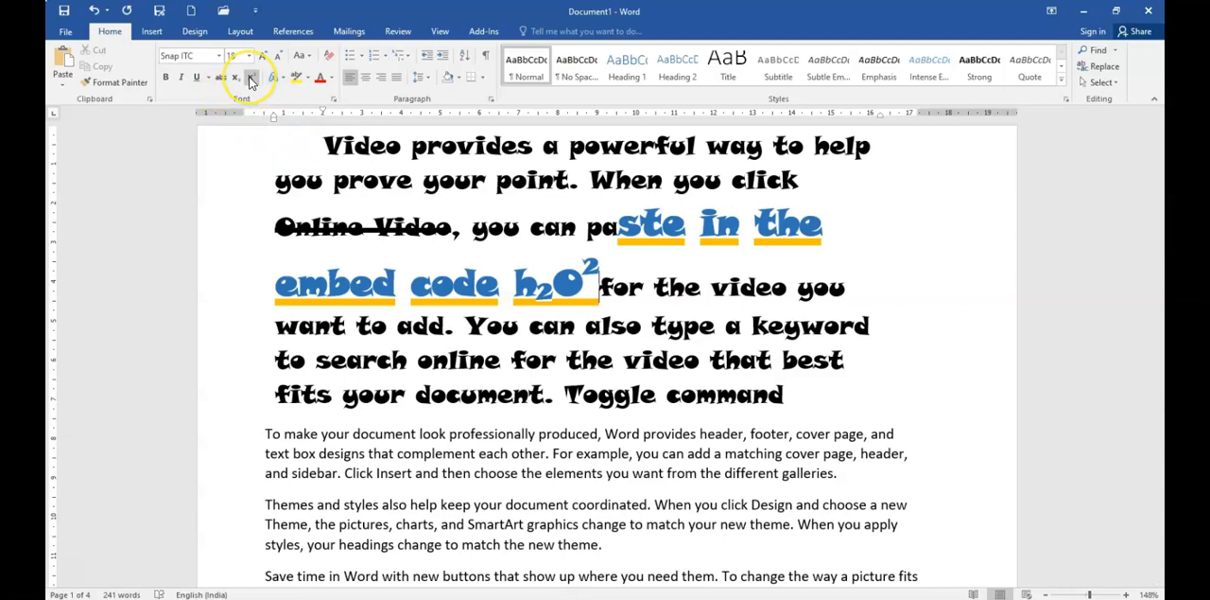
Step: Select the subscript 2 after "h" and toggle its subscript formatting off and back on
left_click(544, 292)
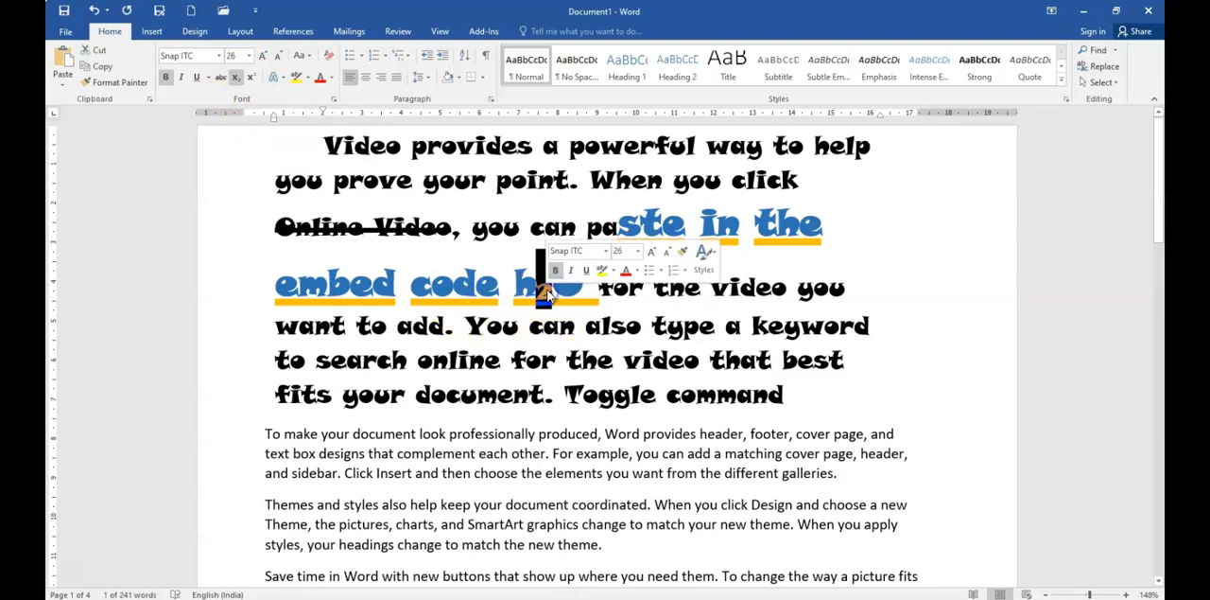
left_click(237, 78)
left_click(238, 81)
left_click(239, 82)
left_click(238, 82)
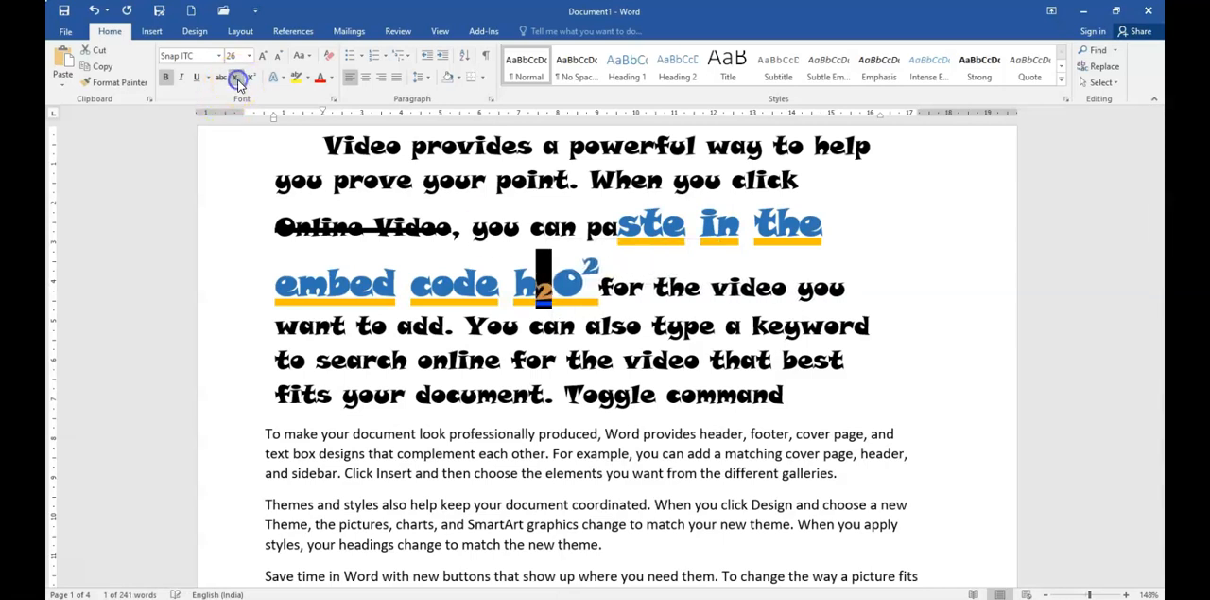
left_click(238, 81)
left_click(239, 82)
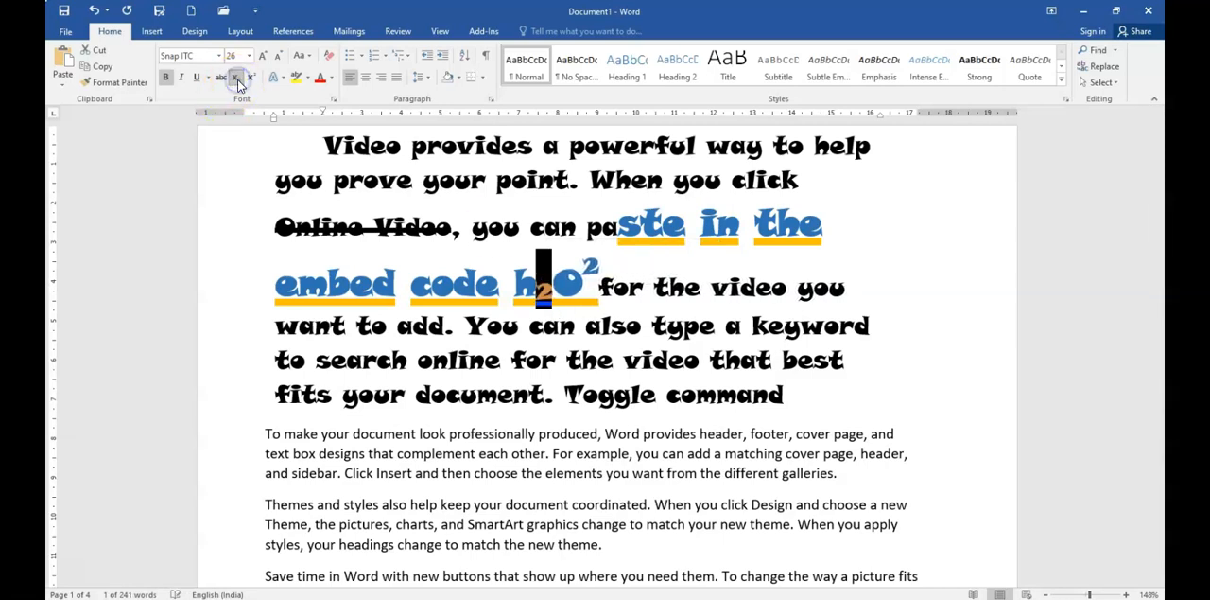
Step: Try a Lowered position of 7 pt and a Raised position of 5 pt for the subscript 2 in the Font dialog
left_click(333, 101)
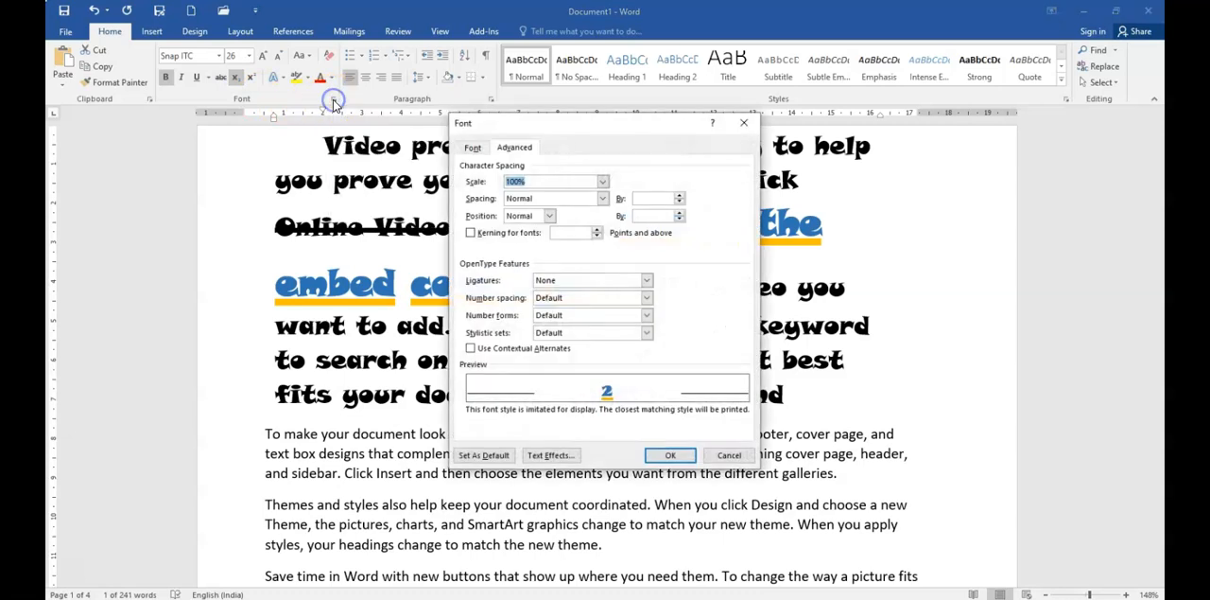
left_click(333, 101)
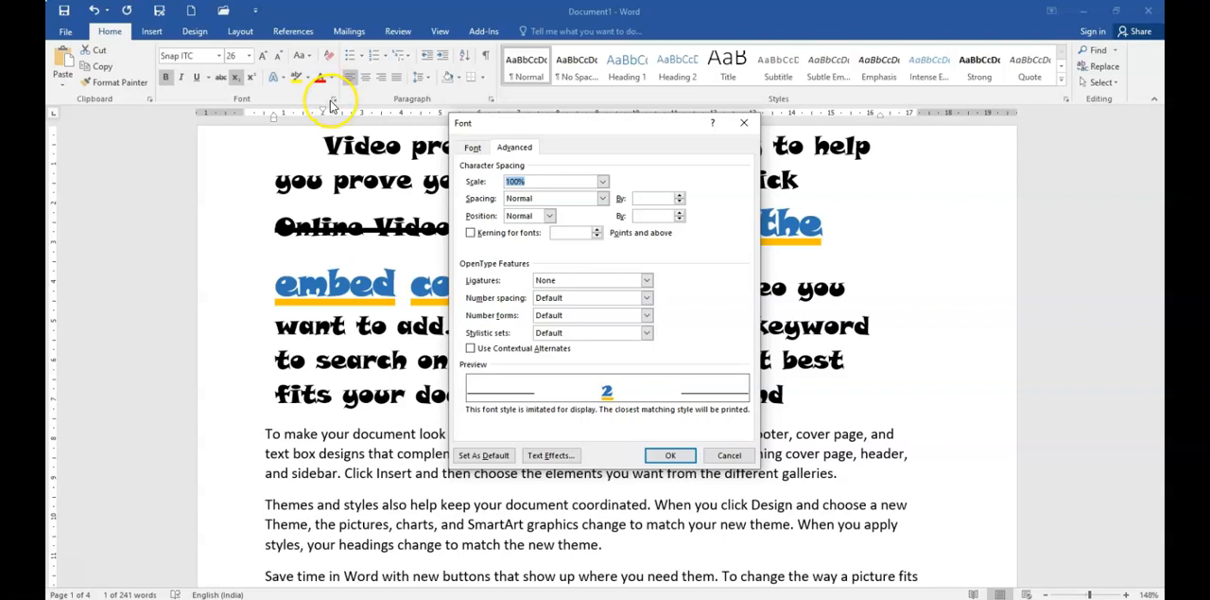
left_click(533, 216)
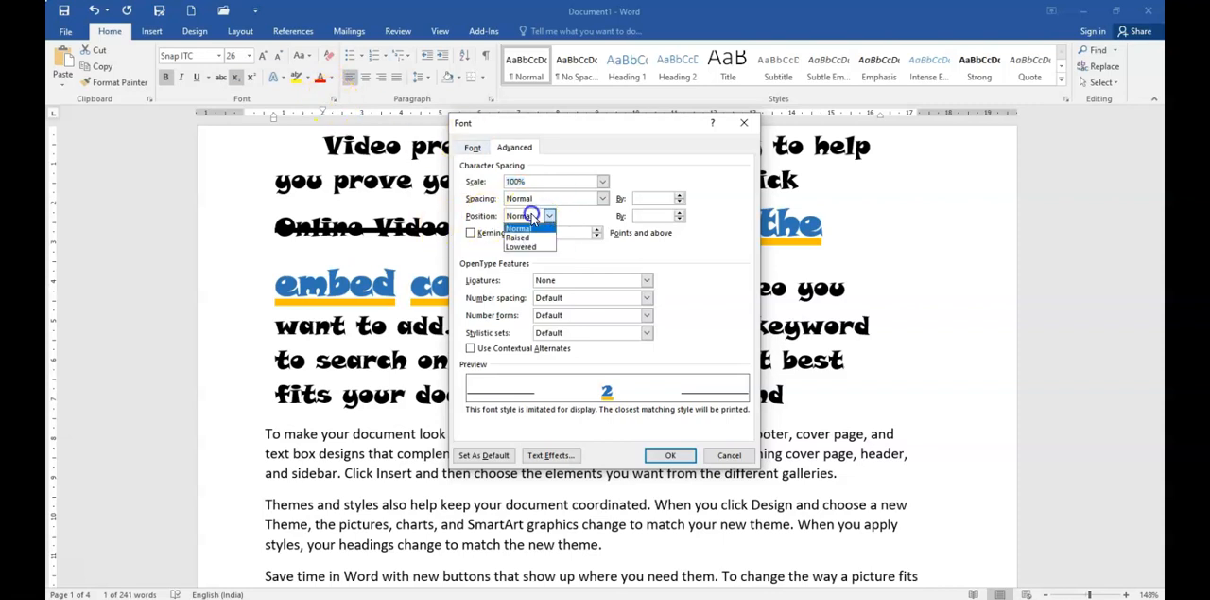
left_click(527, 246)
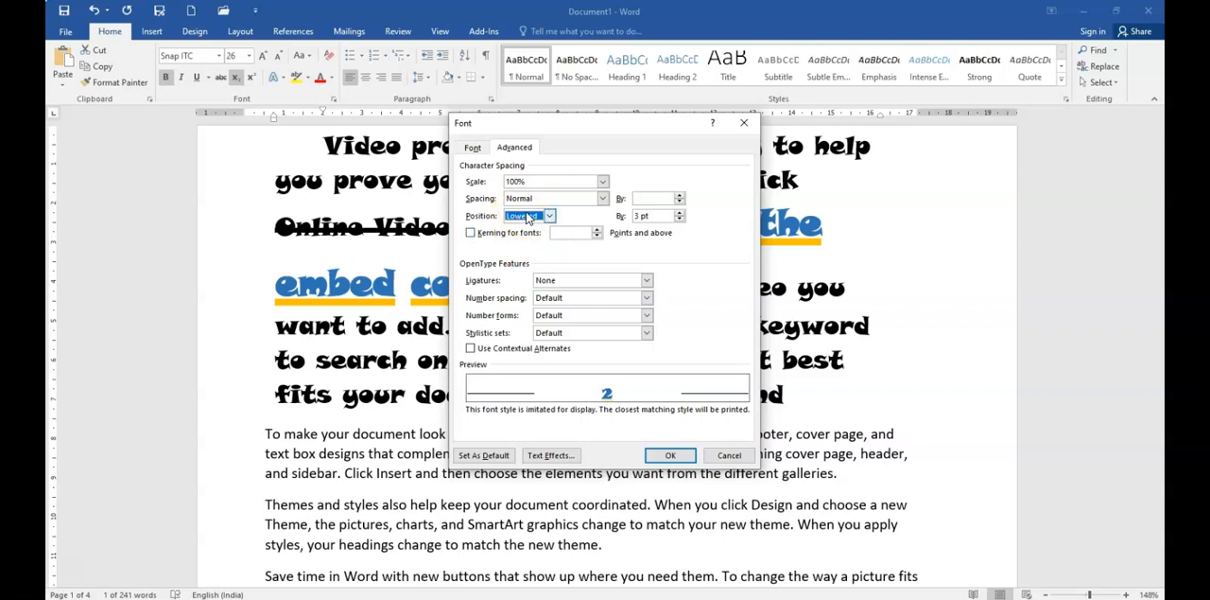
left_click(679, 213)
left_click(678, 213)
left_click(679, 213)
left_click(679, 213)
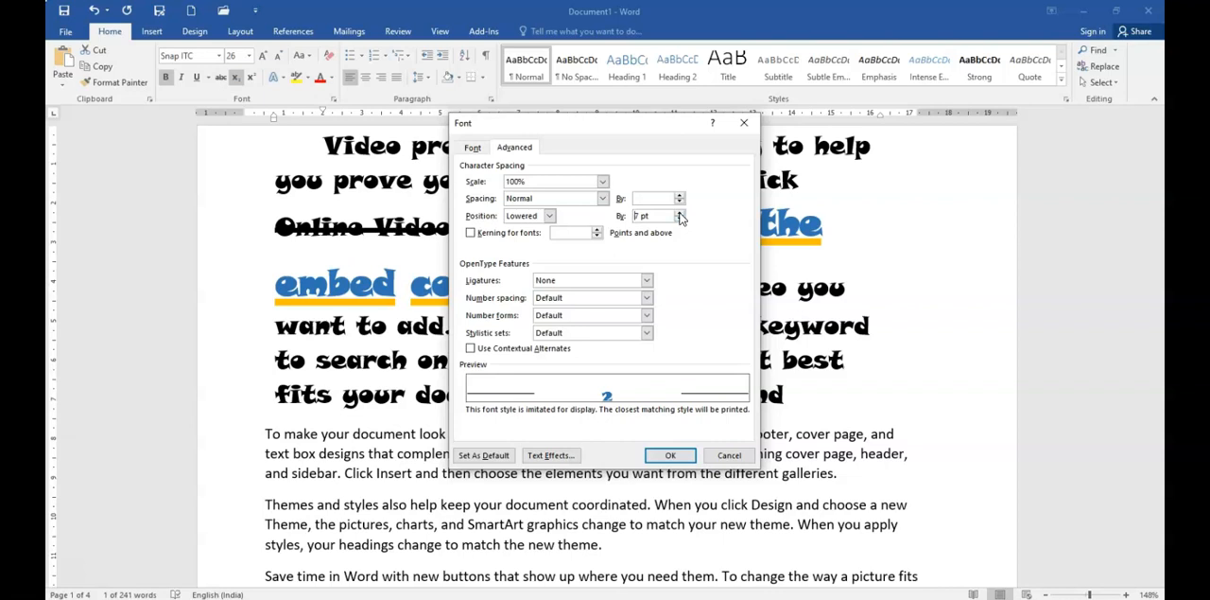
left_click(680, 218)
left_click(680, 219)
left_click(680, 218)
left_click(680, 218)
Step: Set the subscript 2's character position to Lowered, increase the offset beyond 5 pt, and apply the font settings
left_click(535, 219)
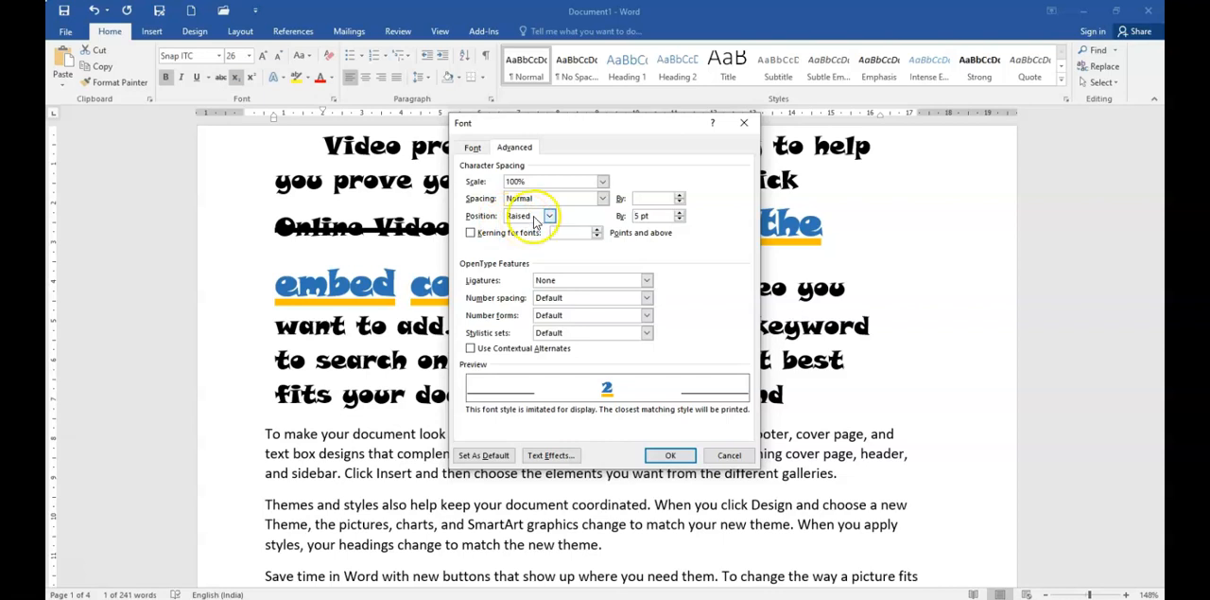
left_click(532, 243)
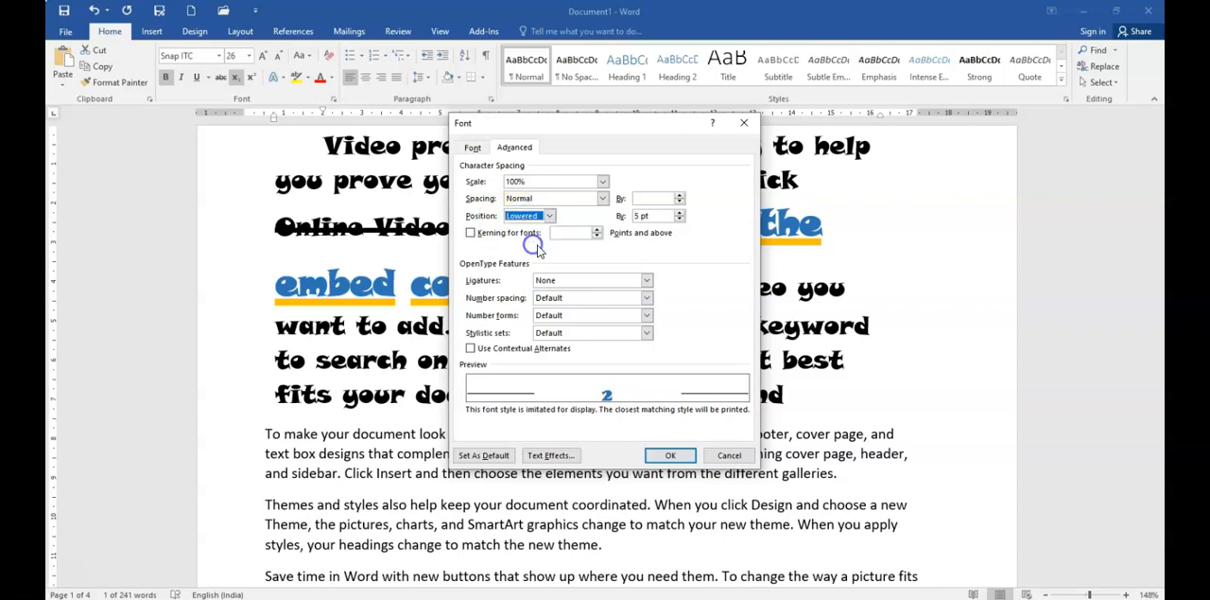
left_click(679, 221)
left_click(679, 221)
left_click(679, 220)
left_click(679, 220)
left_click(679, 220)
left_click(679, 220)
left_click(679, 221)
left_click(679, 221)
left_click(671, 454)
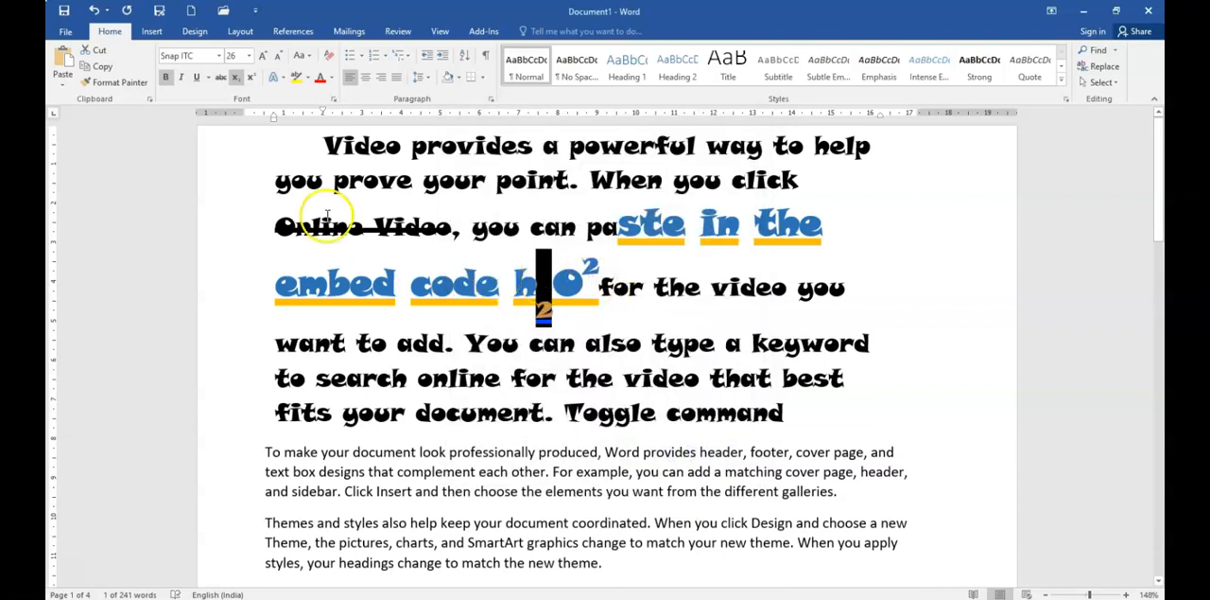
left_click(627, 311)
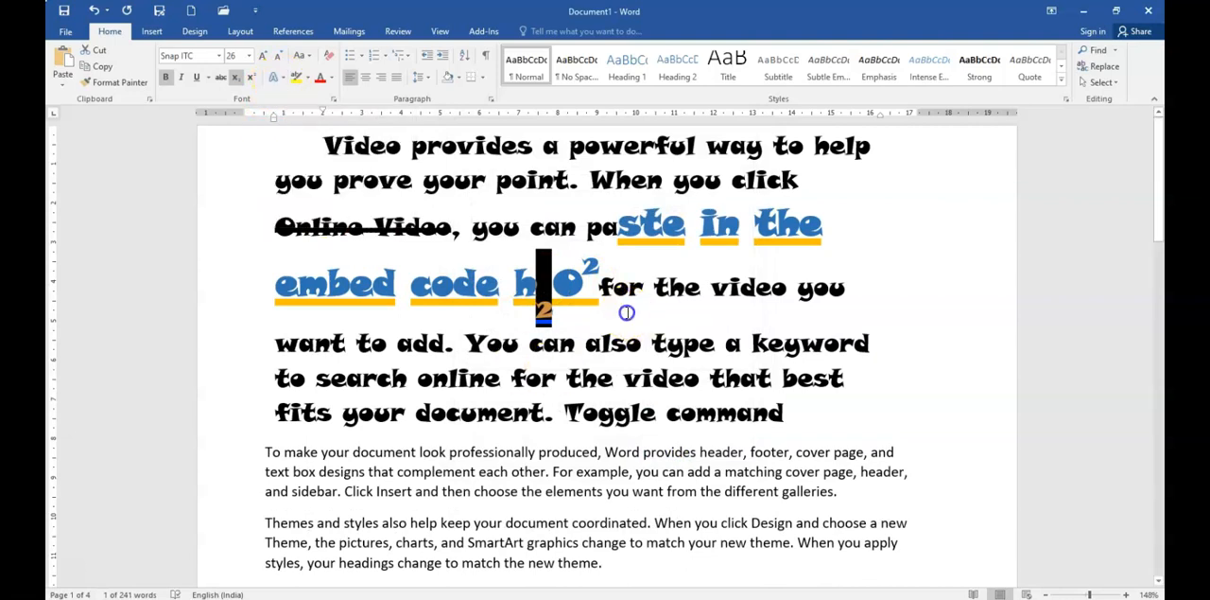
Step: Apply the blue fill text effect with white outline to the opening words from "Video" through "When" and enlarge them to size 28
left_click_drag(335, 146, 666, 180)
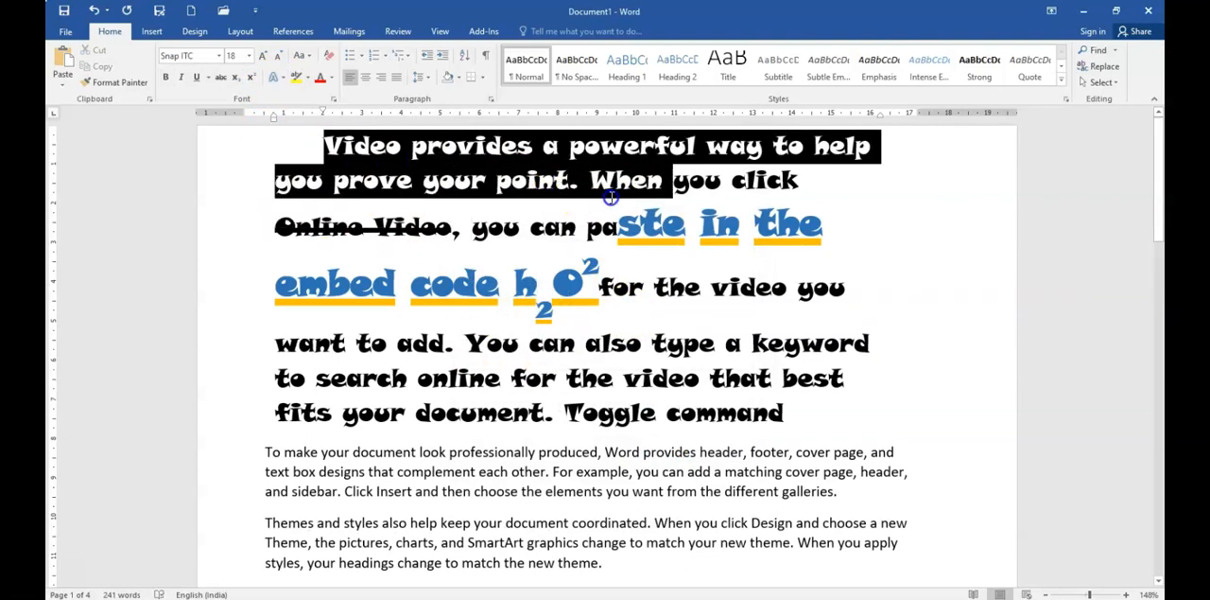
left_click(282, 81)
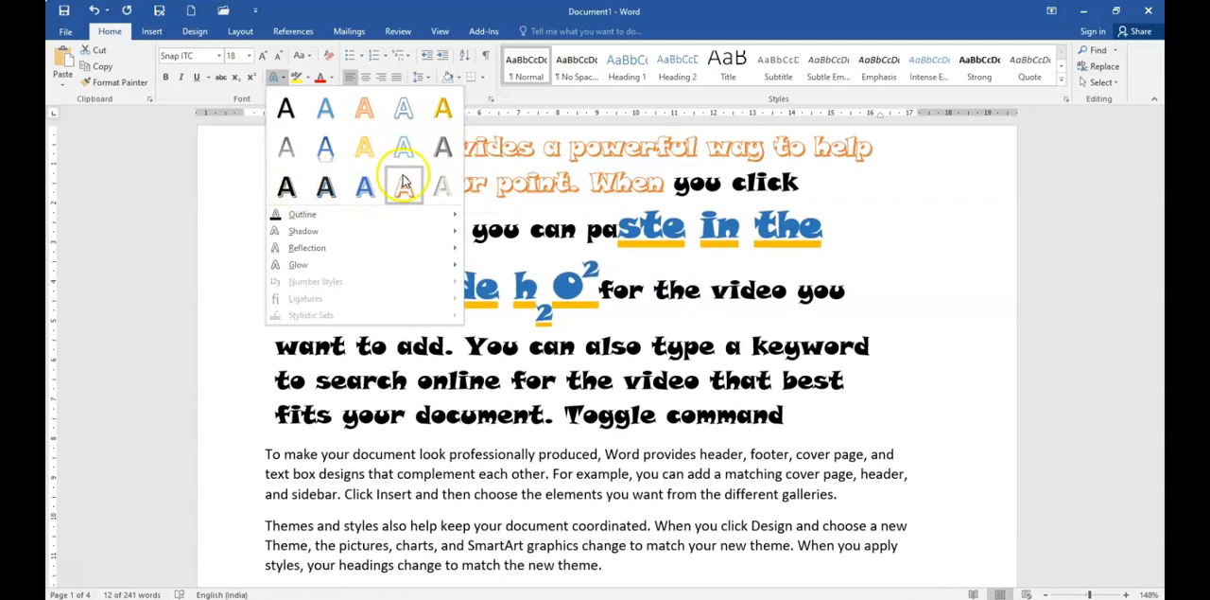
left_click(365, 188)
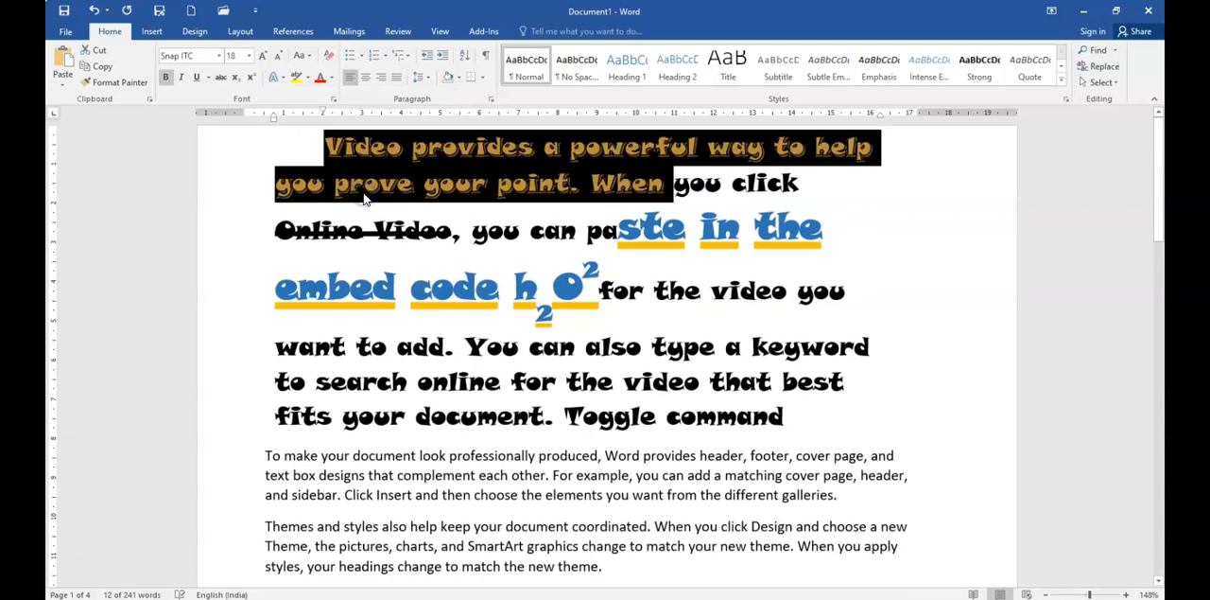
left_click(265, 56)
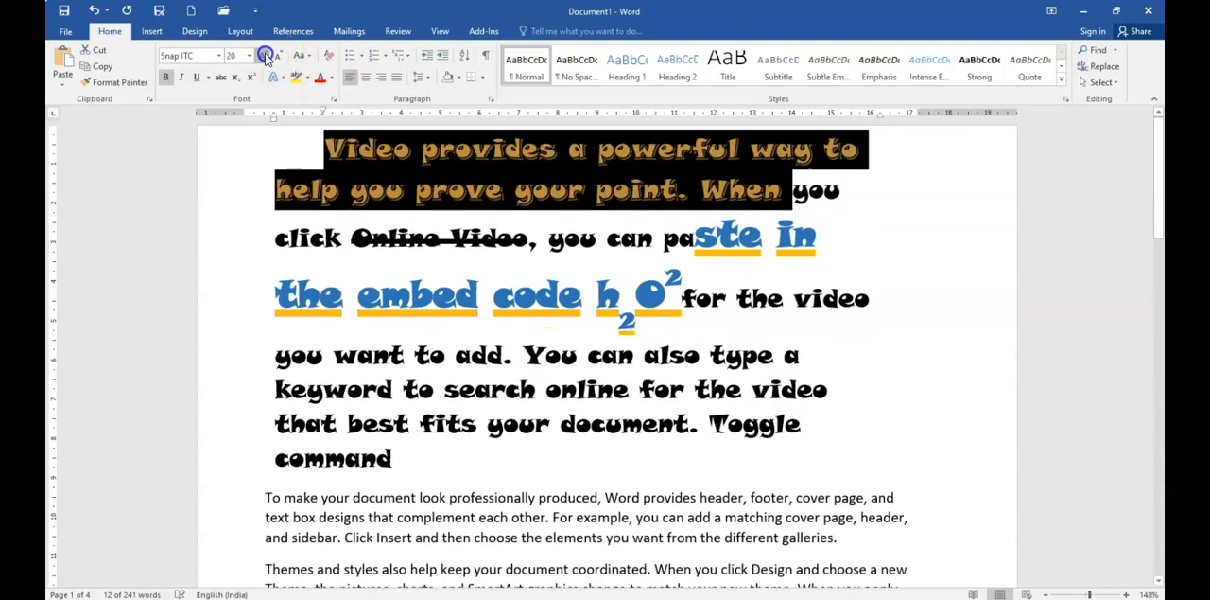
left_click(264, 56)
left_click(265, 56)
left_click(264, 56)
left_click(264, 56)
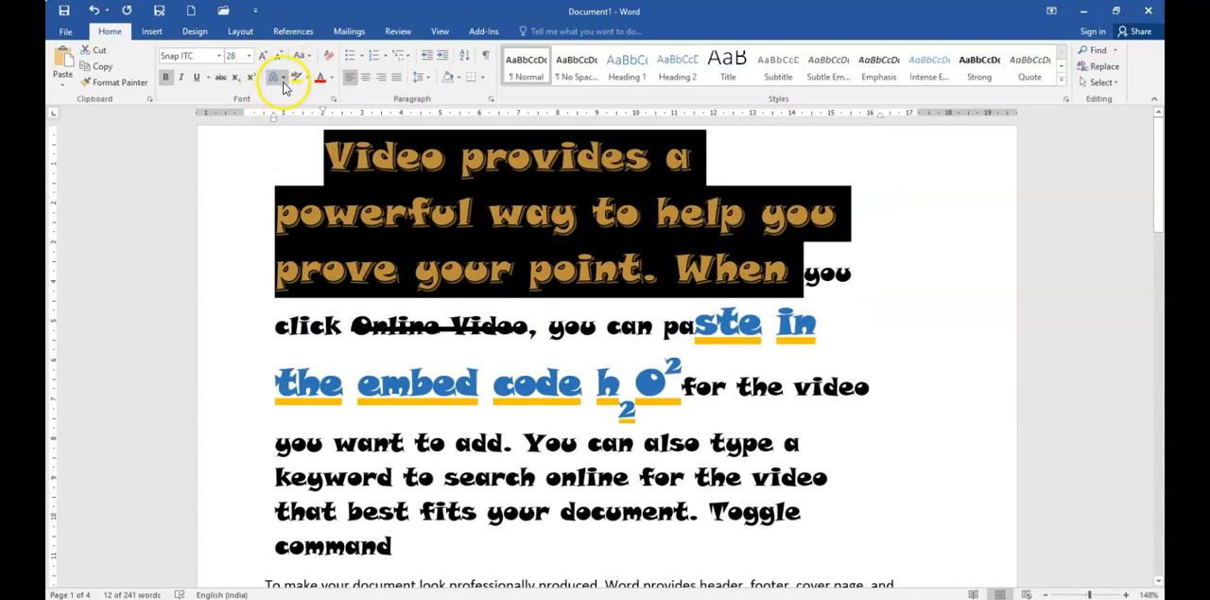
Step: Preview outline colors on the enlarged opening words, apply a reflection variation to them, and deselect the text
left_click(281, 79)
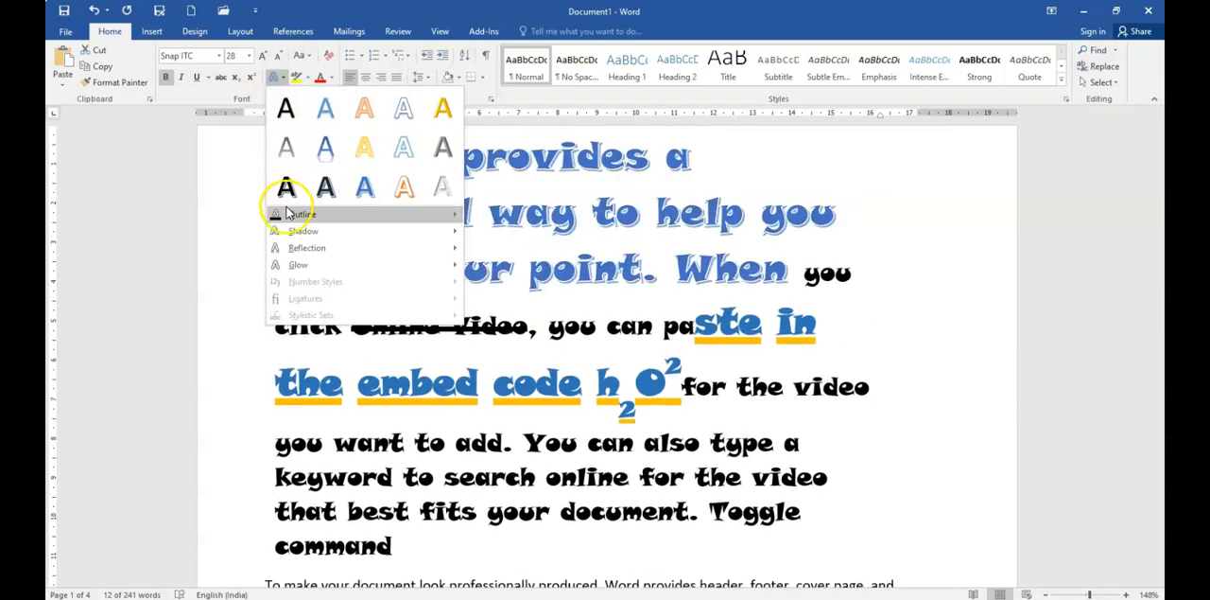
mouse_move(286, 211)
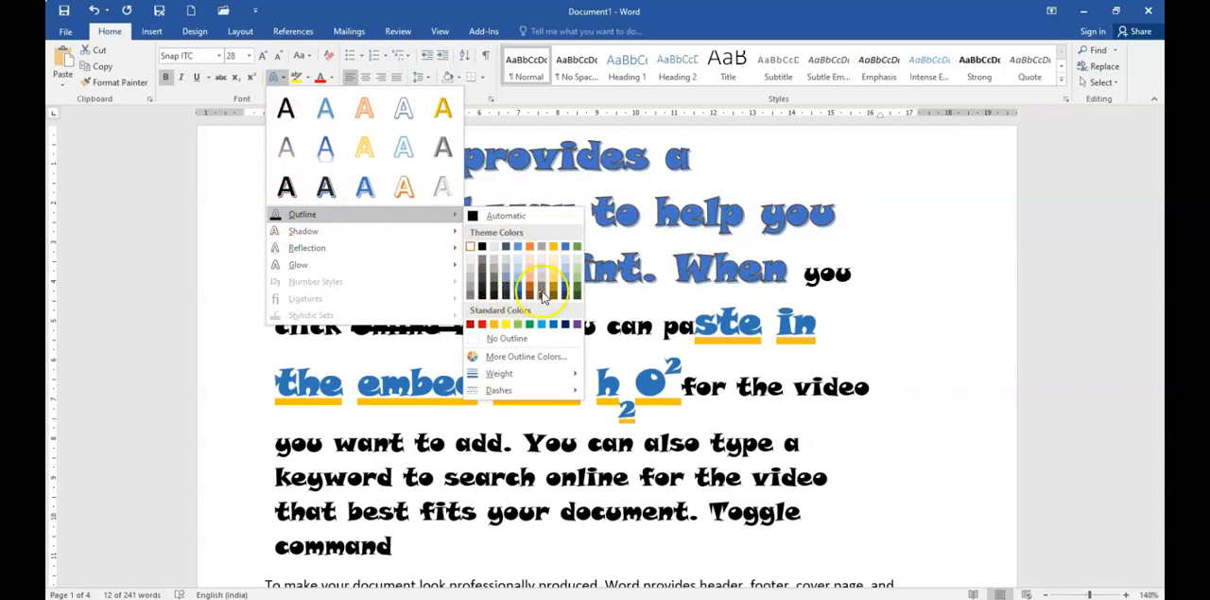
mouse_move(367, 243)
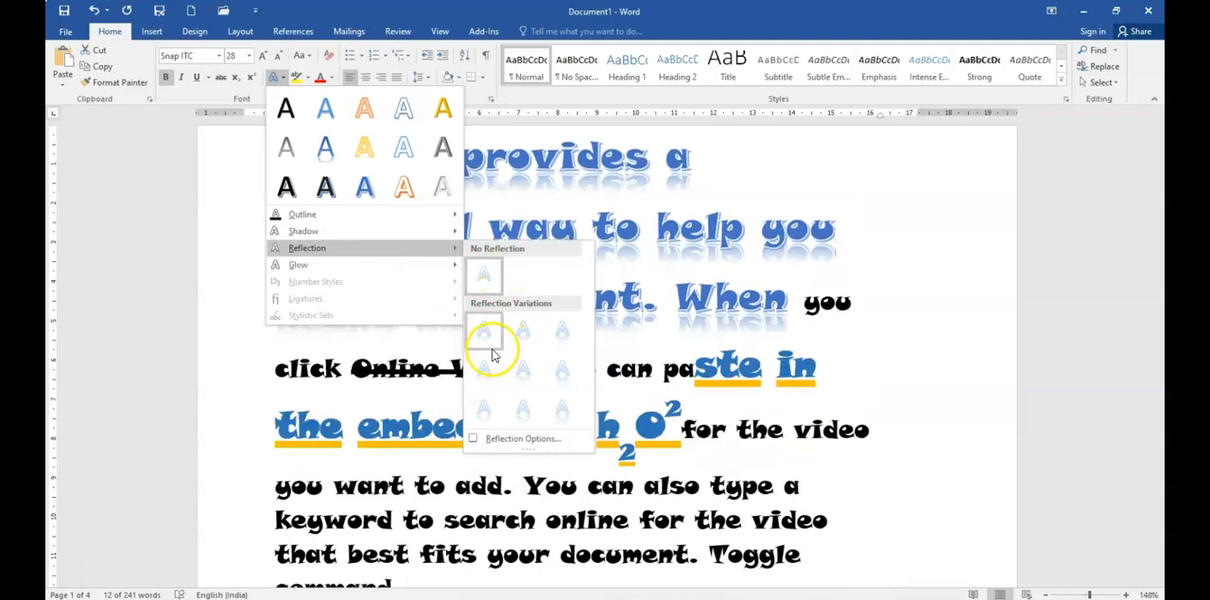
left_click(545, 369)
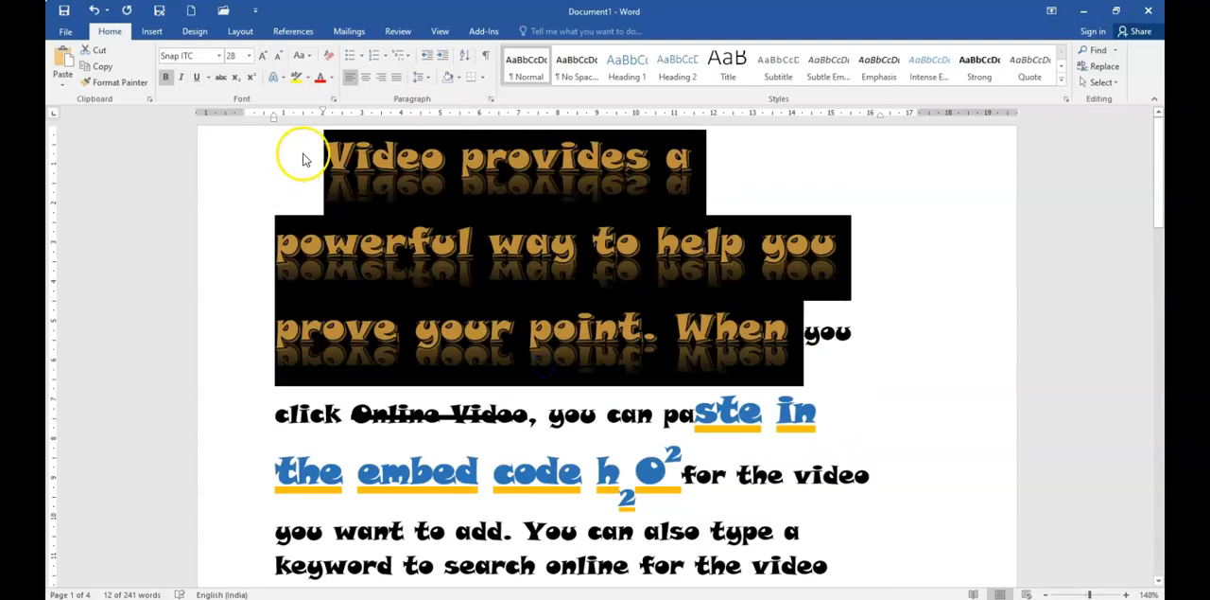
left_click(435, 294)
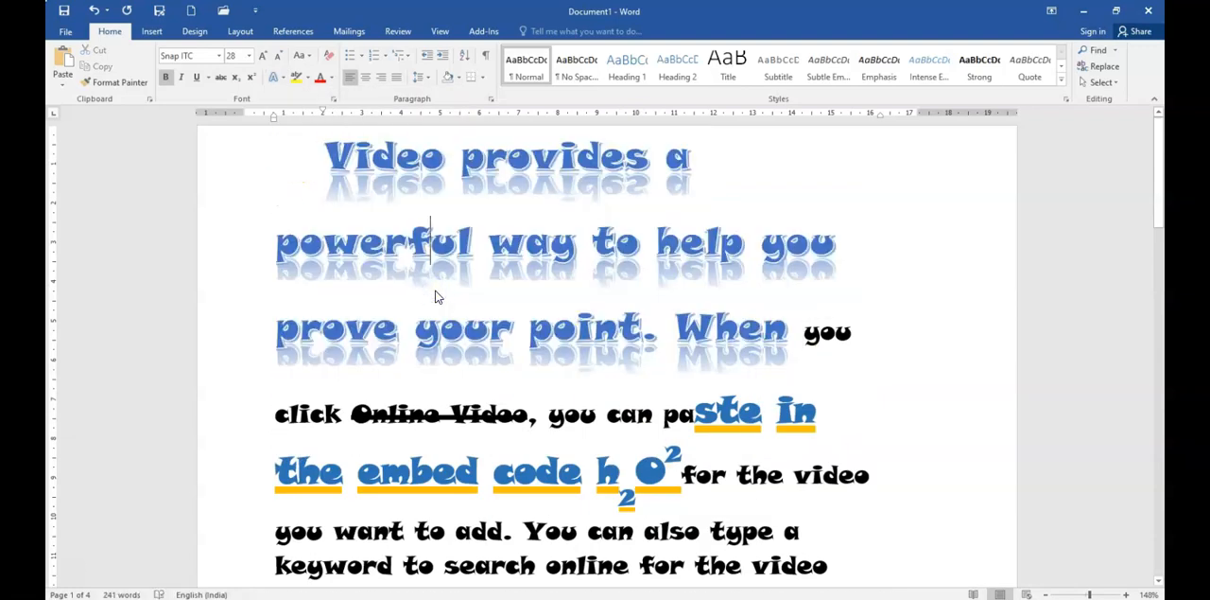
Step: Apply the strongest orange glow variation to the first-line words "Video provides a" and deselect the text
left_click(318, 156)
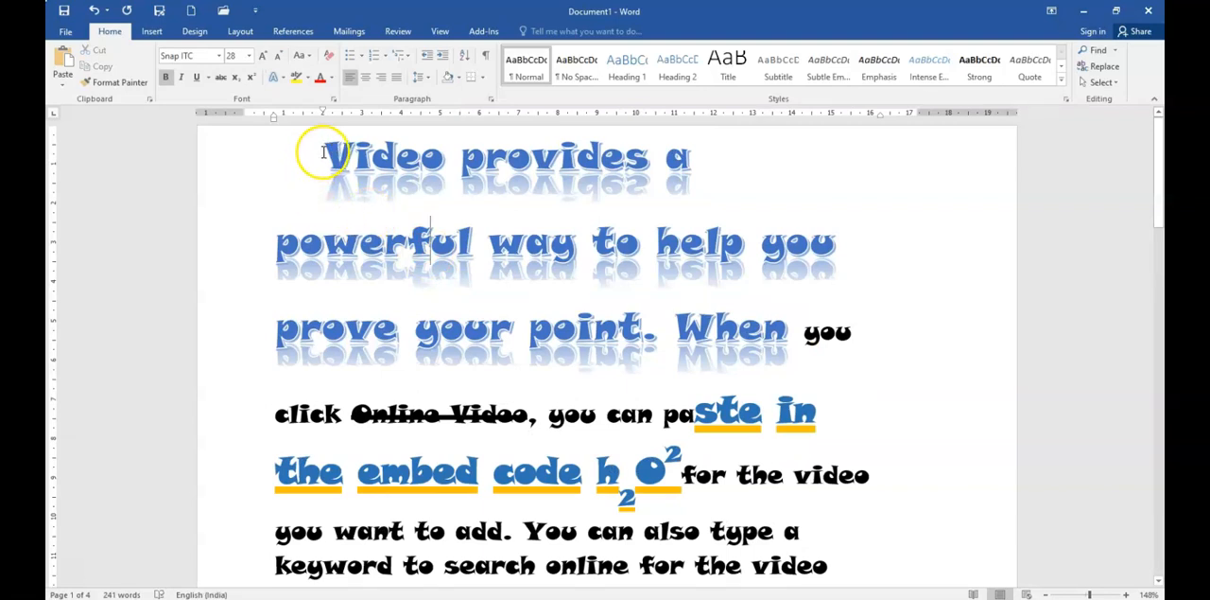
left_click_drag(324, 156, 704, 159)
left_click(282, 78)
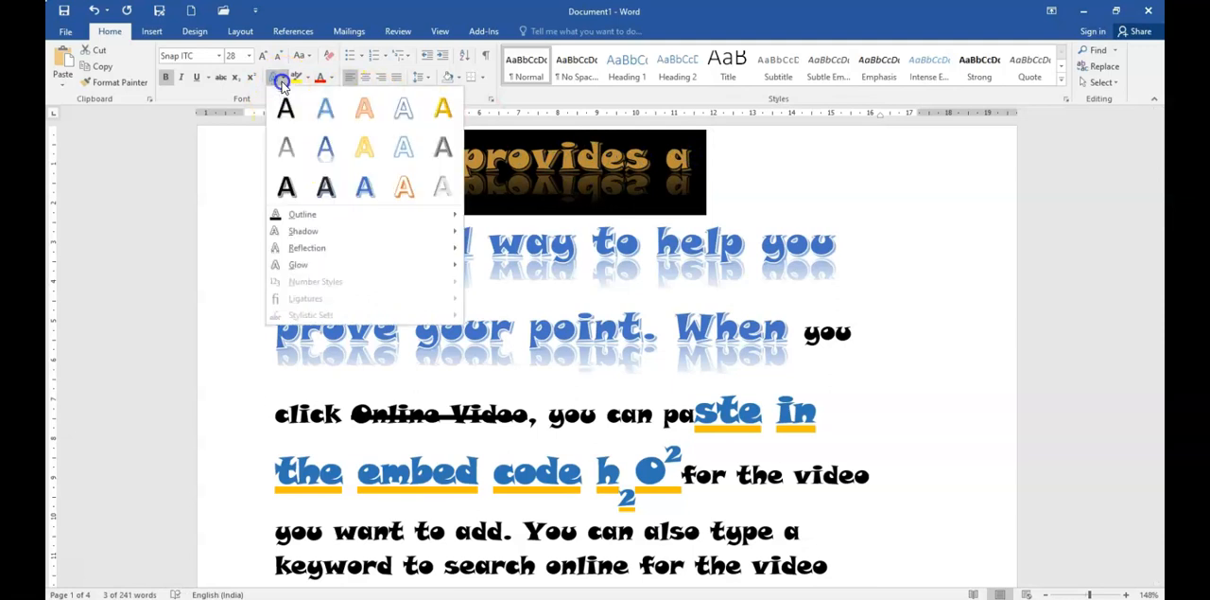
mouse_move(321, 267)
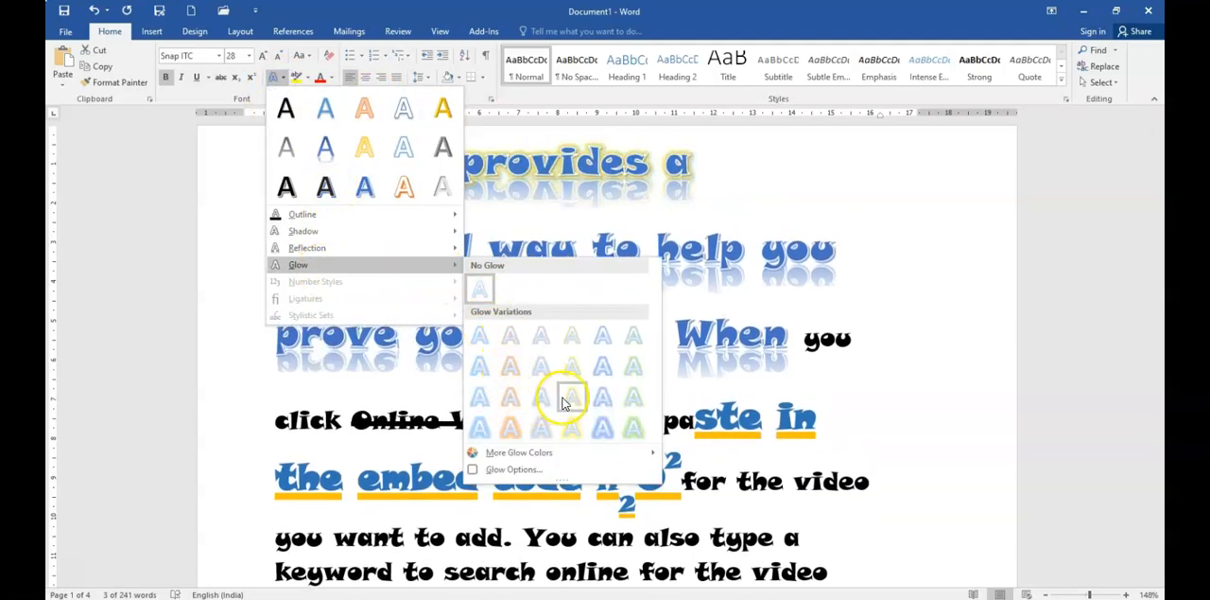
left_click(508, 425)
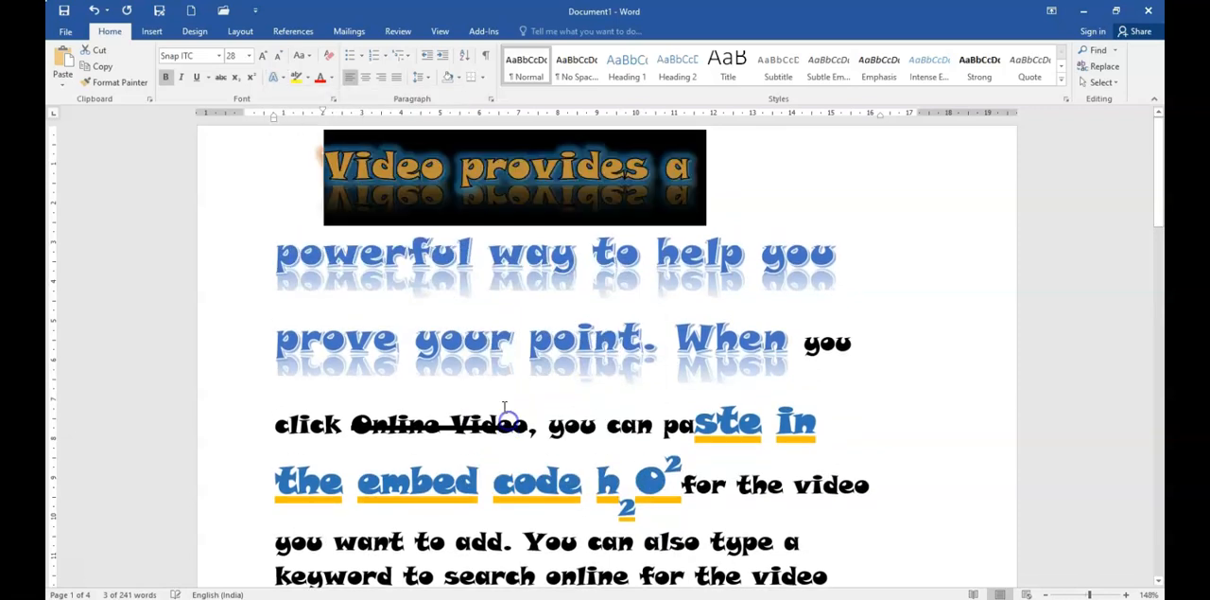
left_click(457, 253)
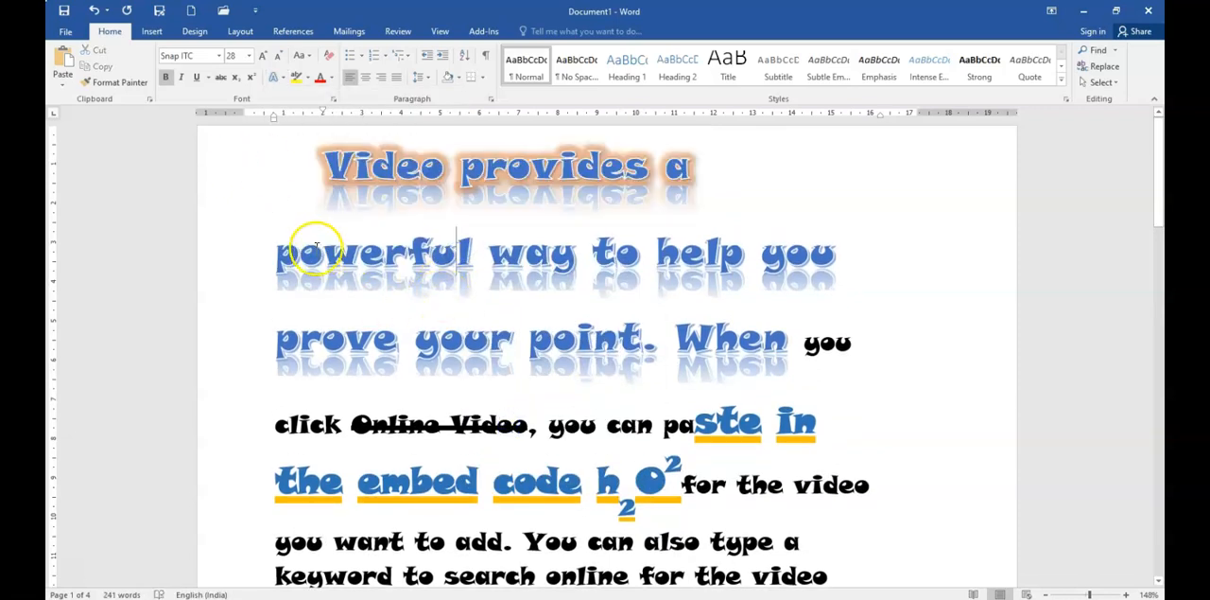
Step: Highlight the word "prove" in turquoise
left_click_drag(281, 255, 892, 254)
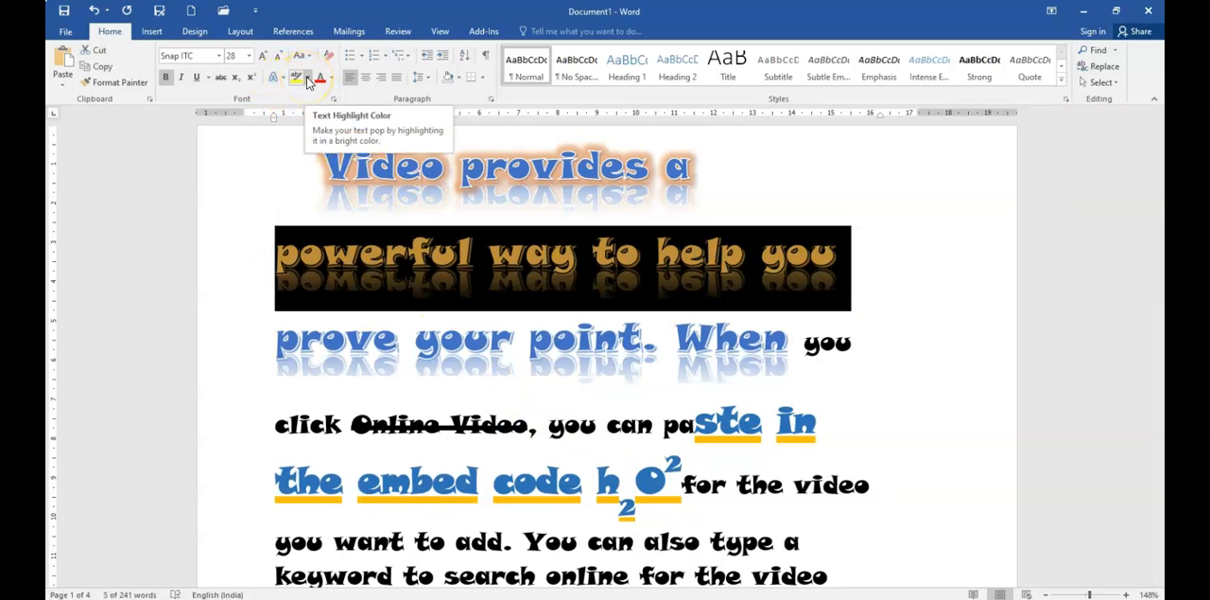
left_click(398, 342)
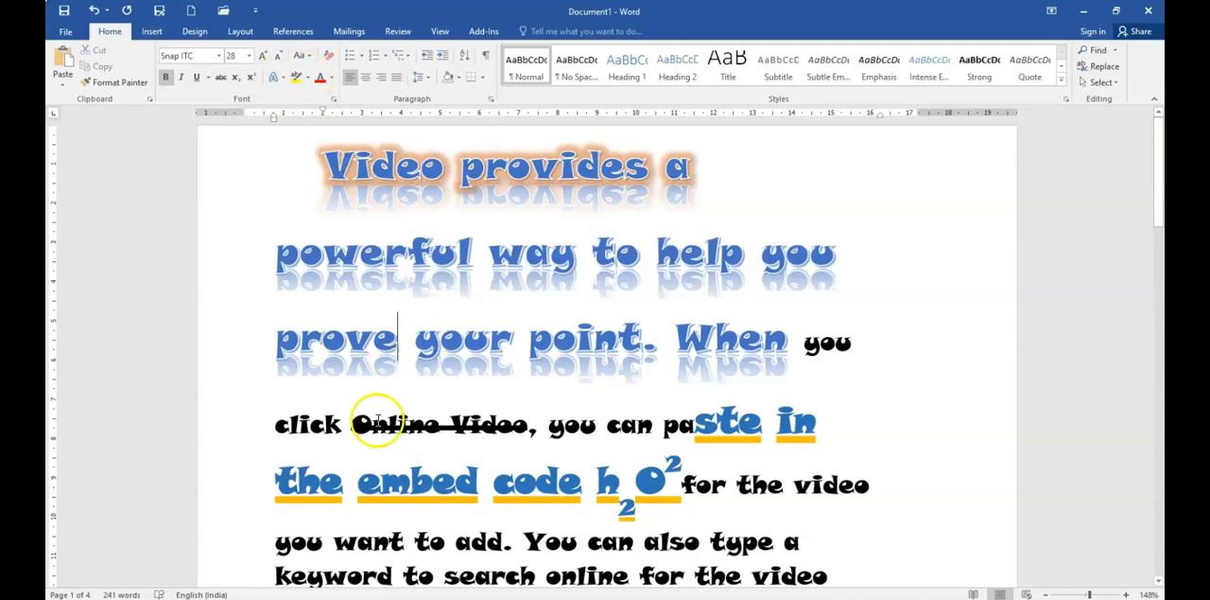
left_click_drag(273, 342, 397, 336)
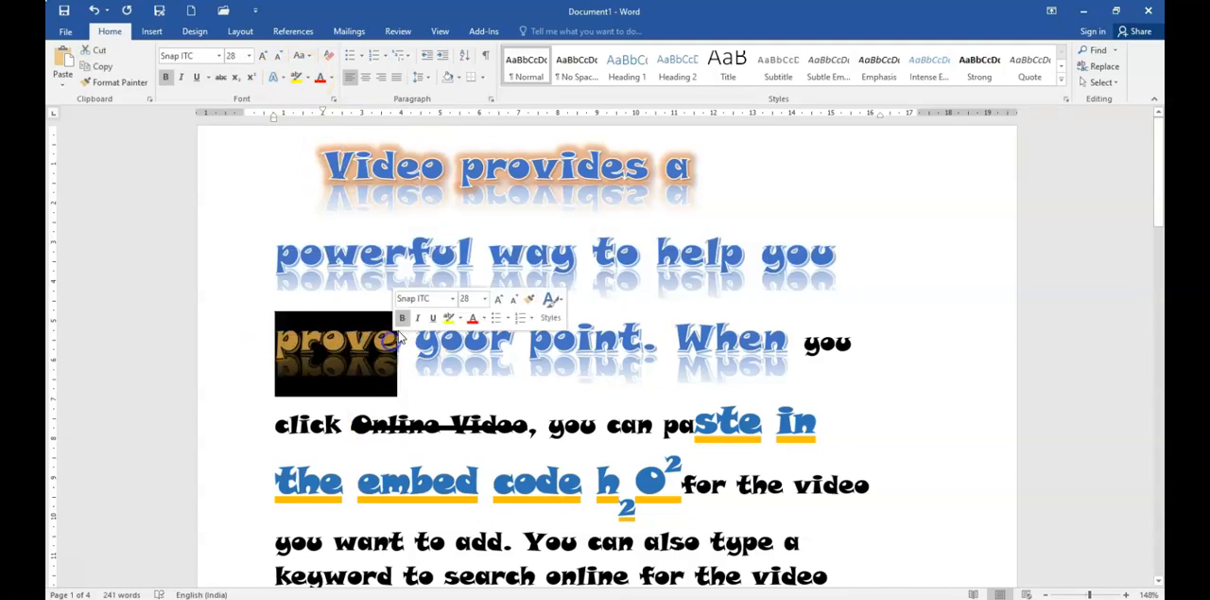
left_click(308, 77)
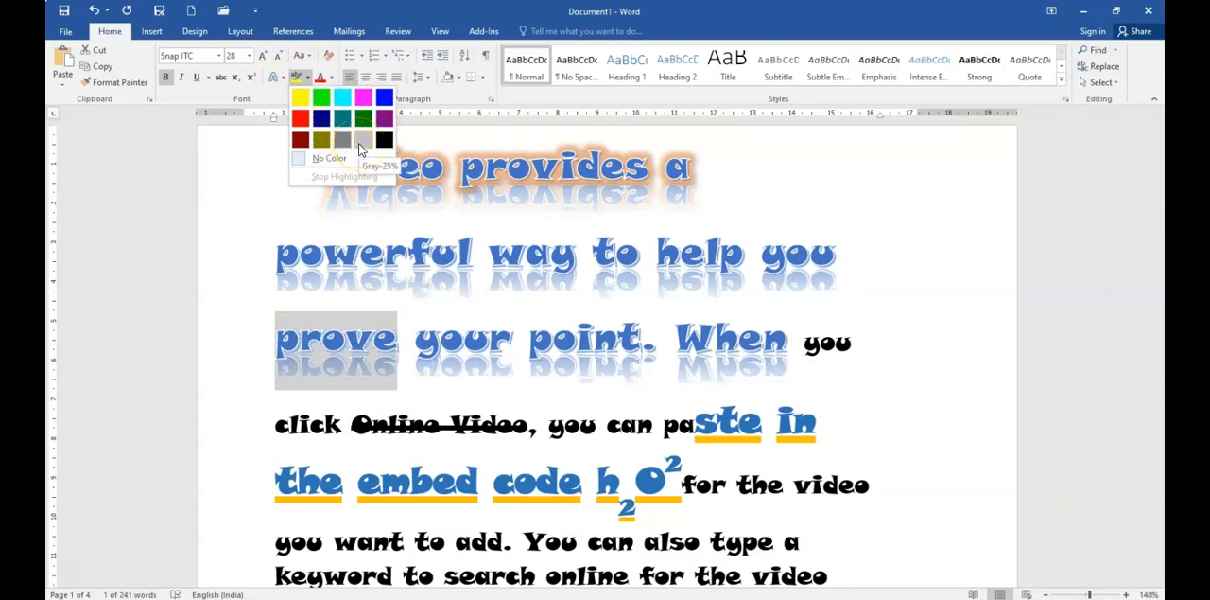
left_click(342, 97)
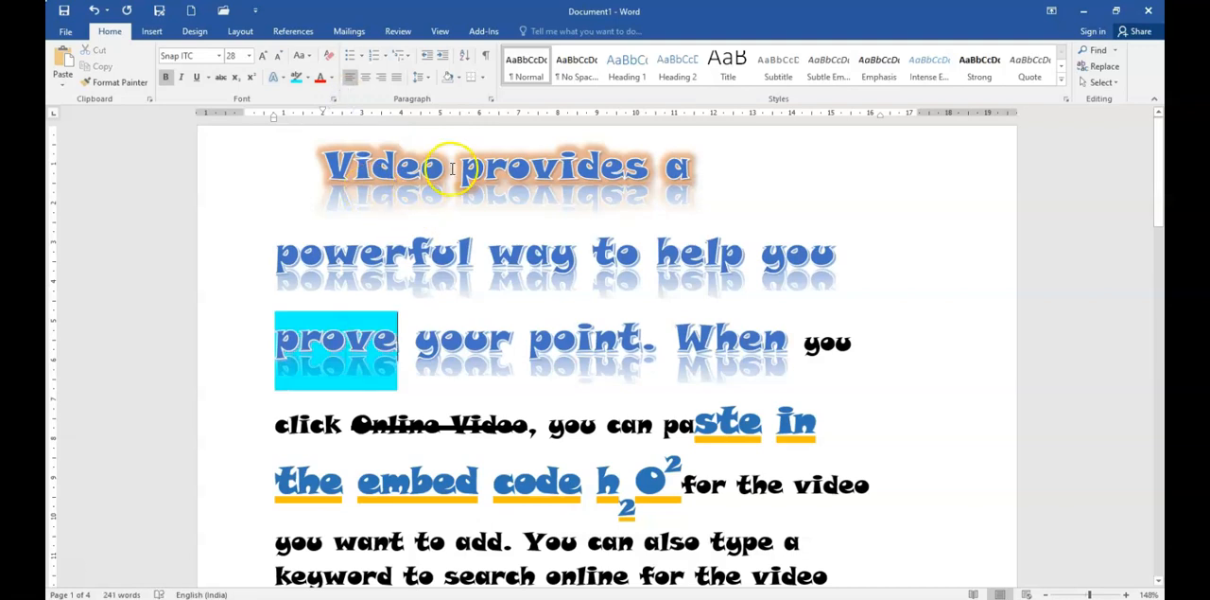
Step: Mark "Video pr" and "point. When" with the turquoise highlighter pen, and stop highlighting
left_click_drag(452, 168, 675, 167)
left_click(640, 334)
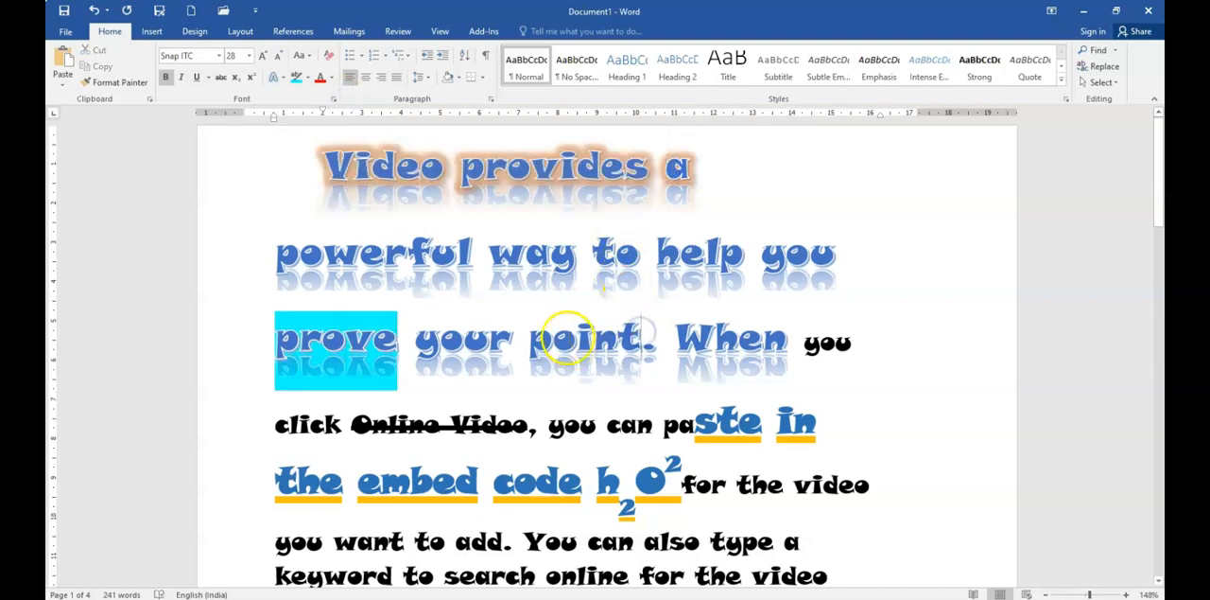
left_click(295, 77)
left_click_drag(324, 161, 508, 168)
left_click_drag(527, 340, 786, 345)
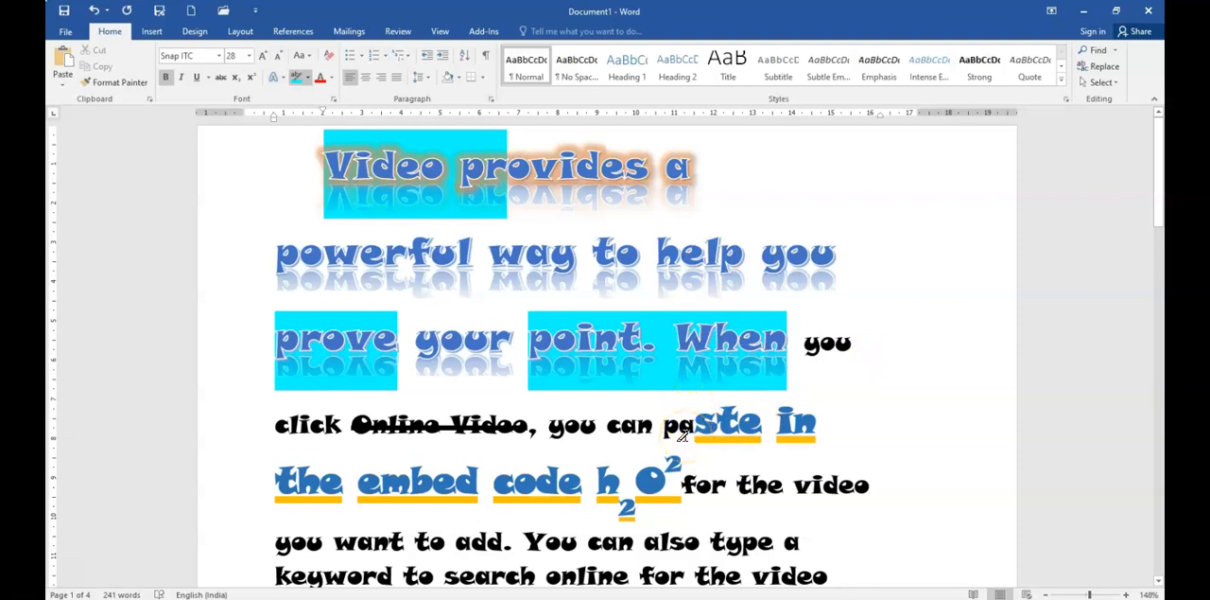
left_click(308, 78)
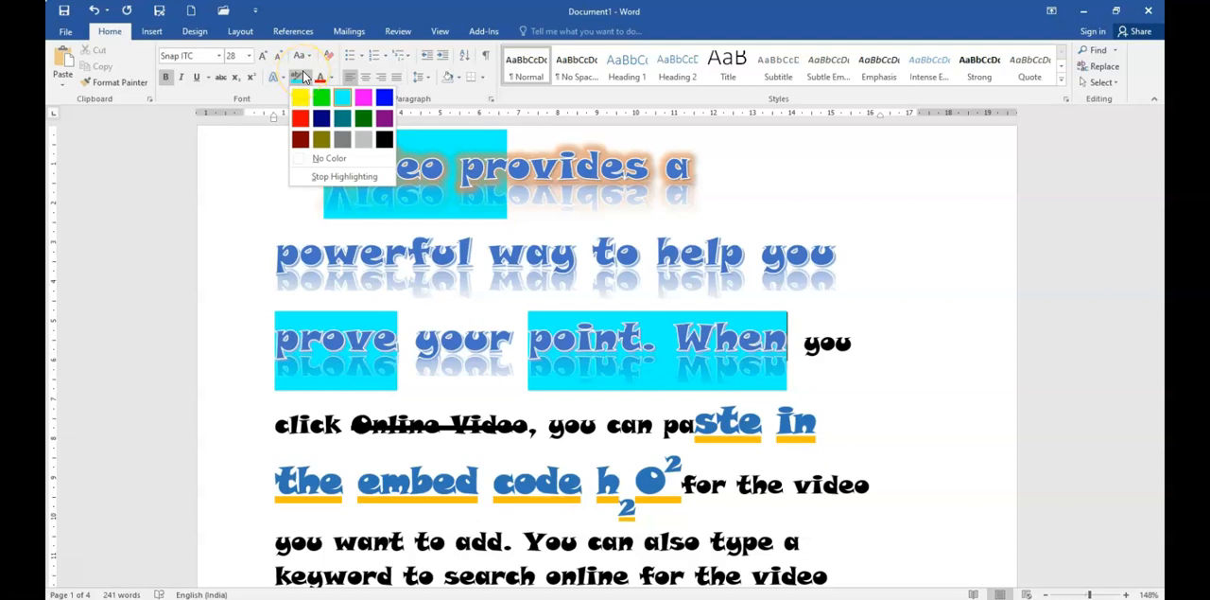
left_click(338, 176)
Step: Remove the turquoise highlight from the first-line words "Video provides" by setting their highlight to No Color
left_click(303, 80)
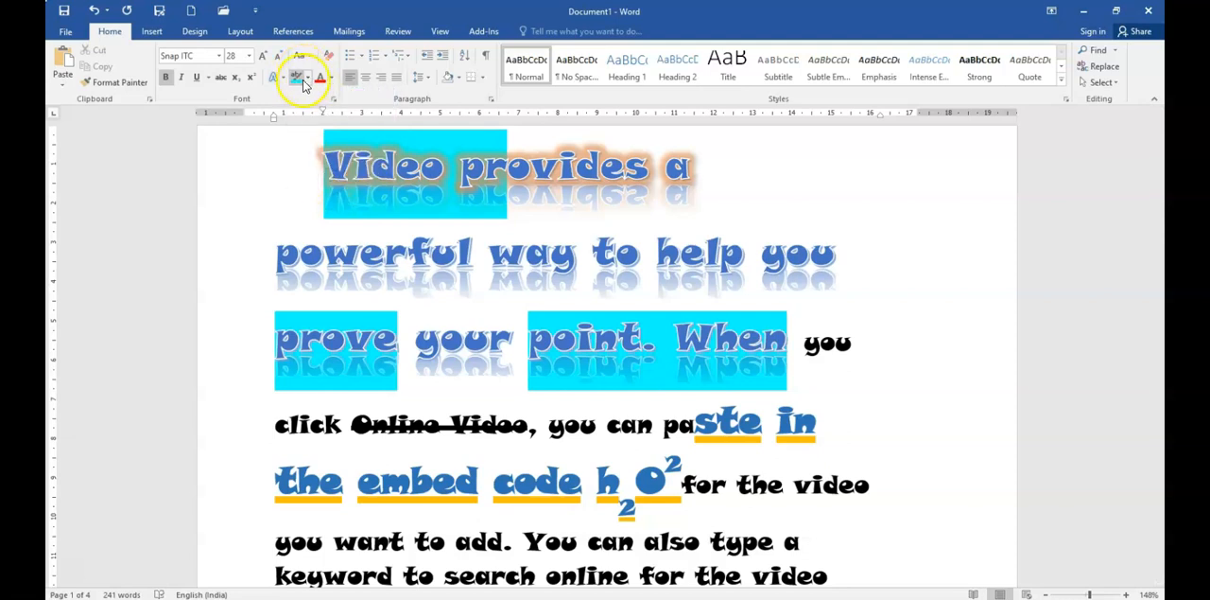
left_click(425, 189)
left_click(342, 163)
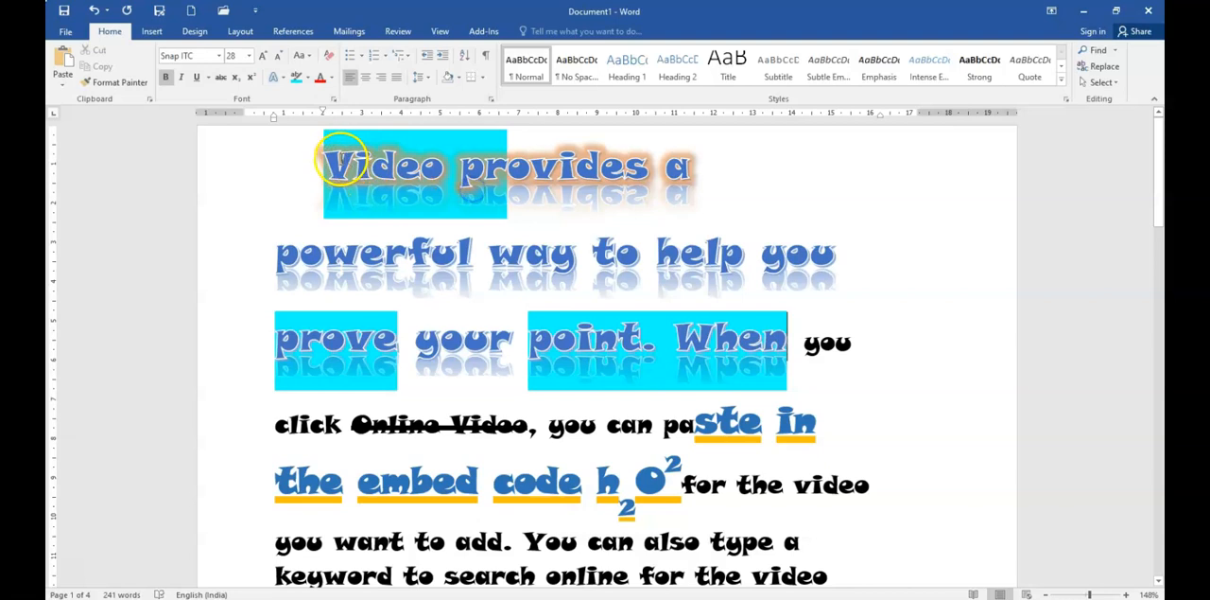
left_click_drag(342, 162, 506, 166)
left_click(303, 82)
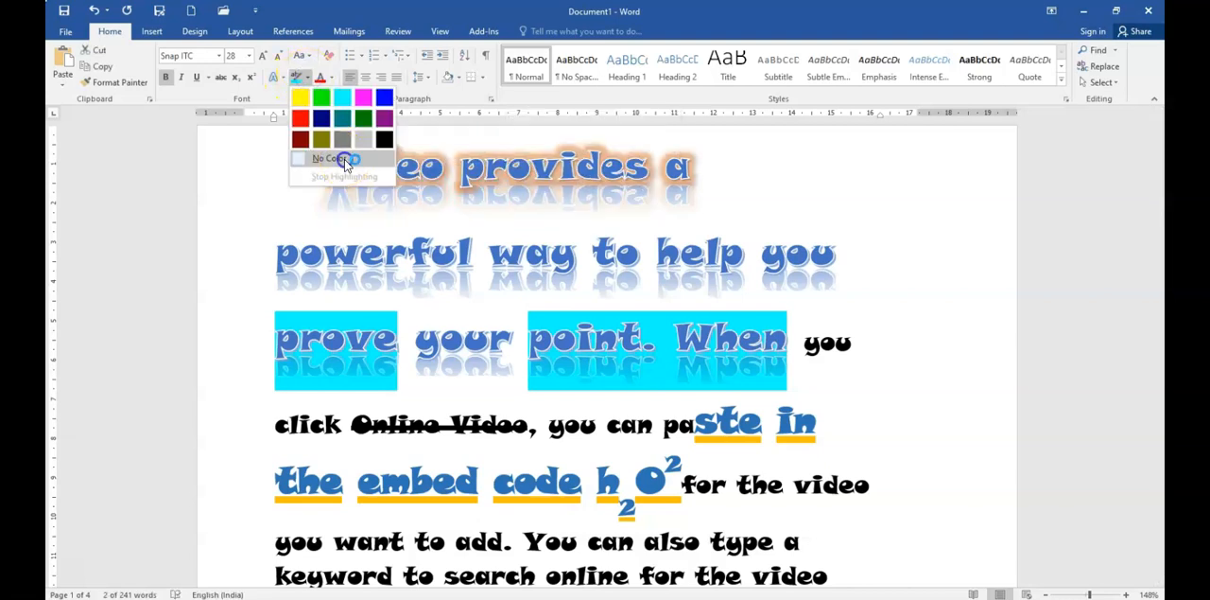
left_click(344, 159)
left_click(427, 275)
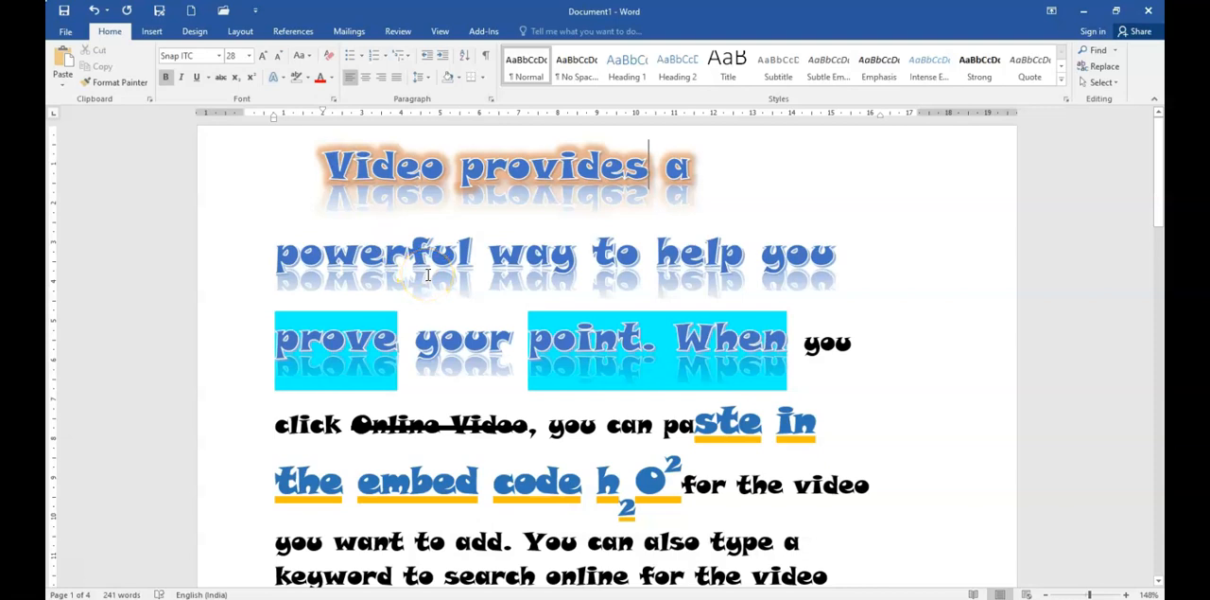
Step: Erase the remaining turquoise highlights from "prove" and "point. When" with the highlighter set to No Color
left_click(305, 77)
left_click(322, 158)
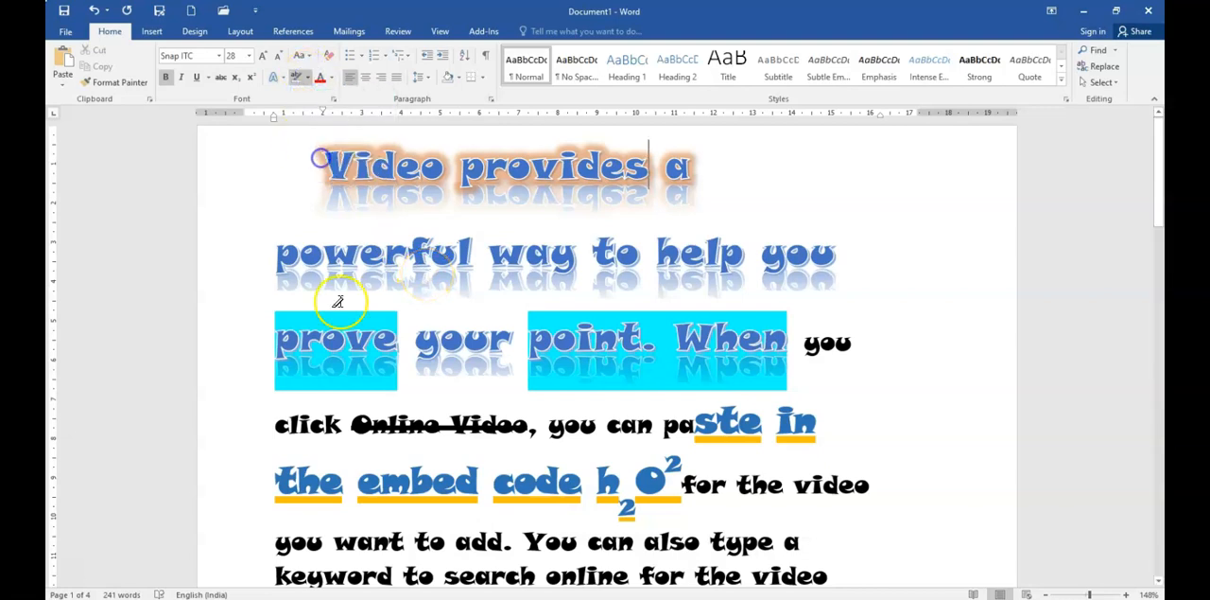
left_click_drag(274, 336, 398, 338)
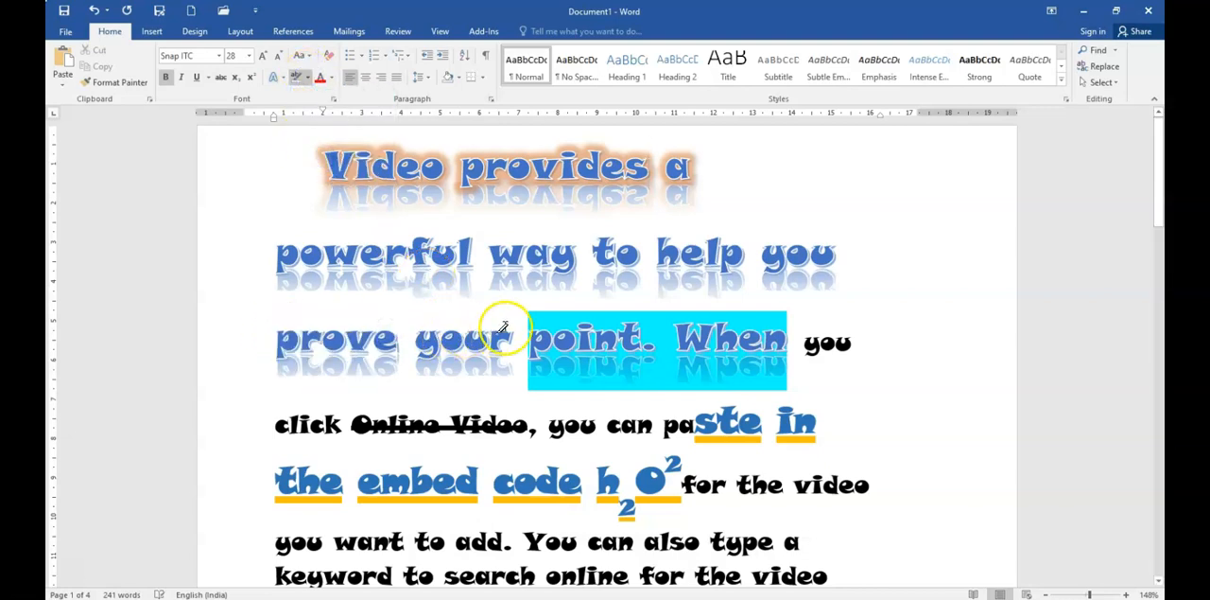
left_click_drag(506, 331, 788, 340)
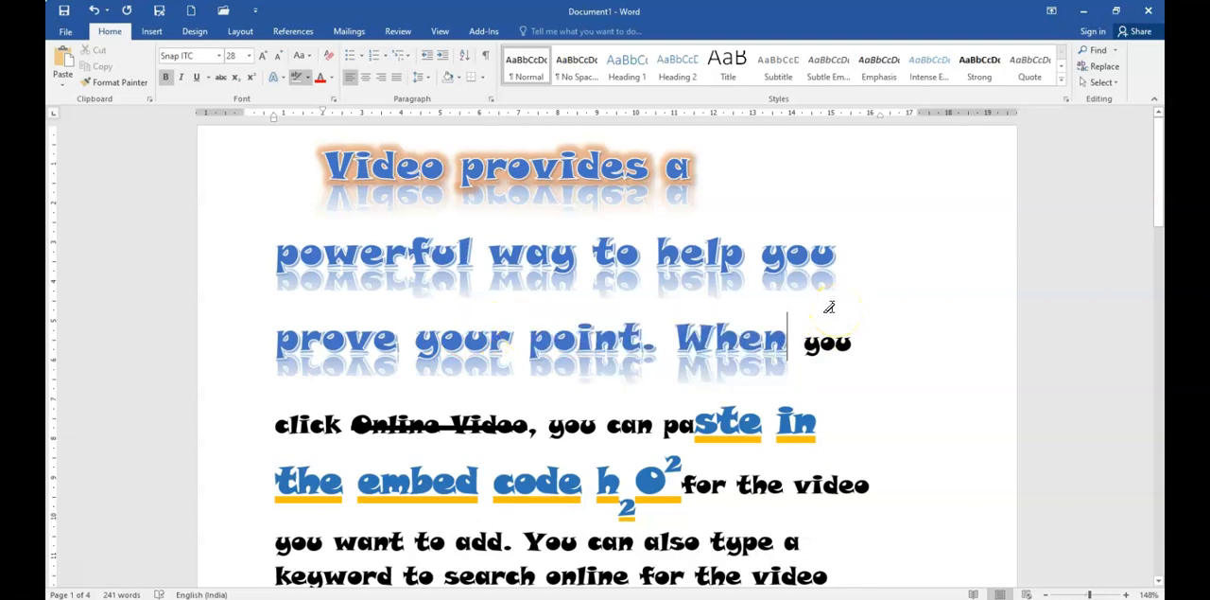
Step: Set the font color of the letters "owerful" in "powerful" to the standard purple and deselect them
left_click(333, 82)
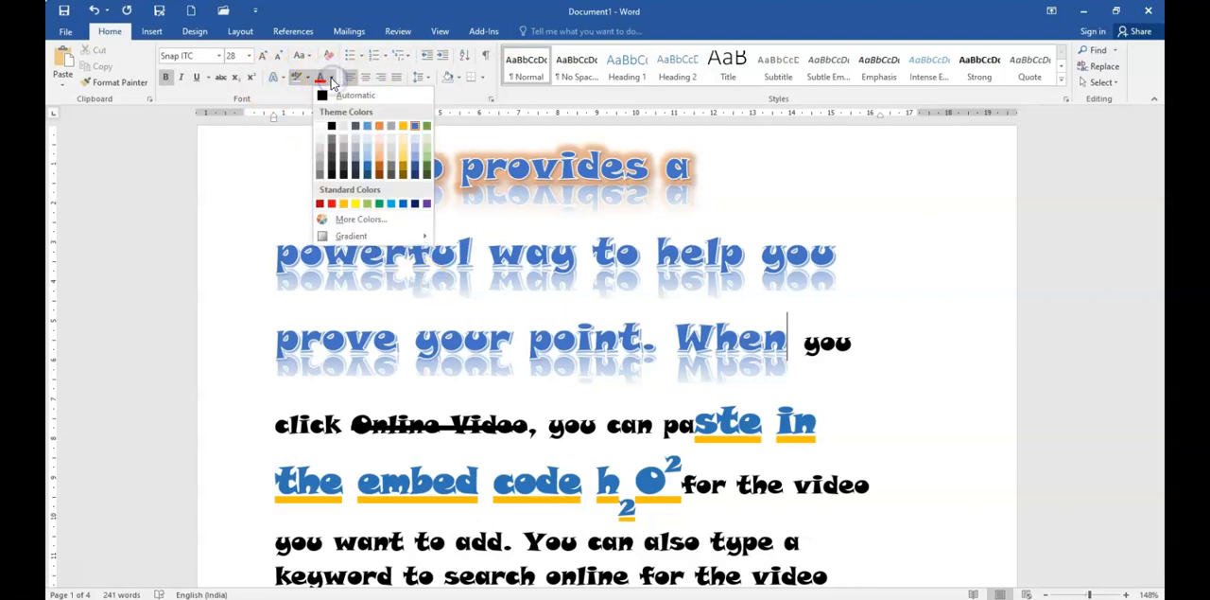
left_click(525, 215)
left_click_drag(299, 253, 472, 256)
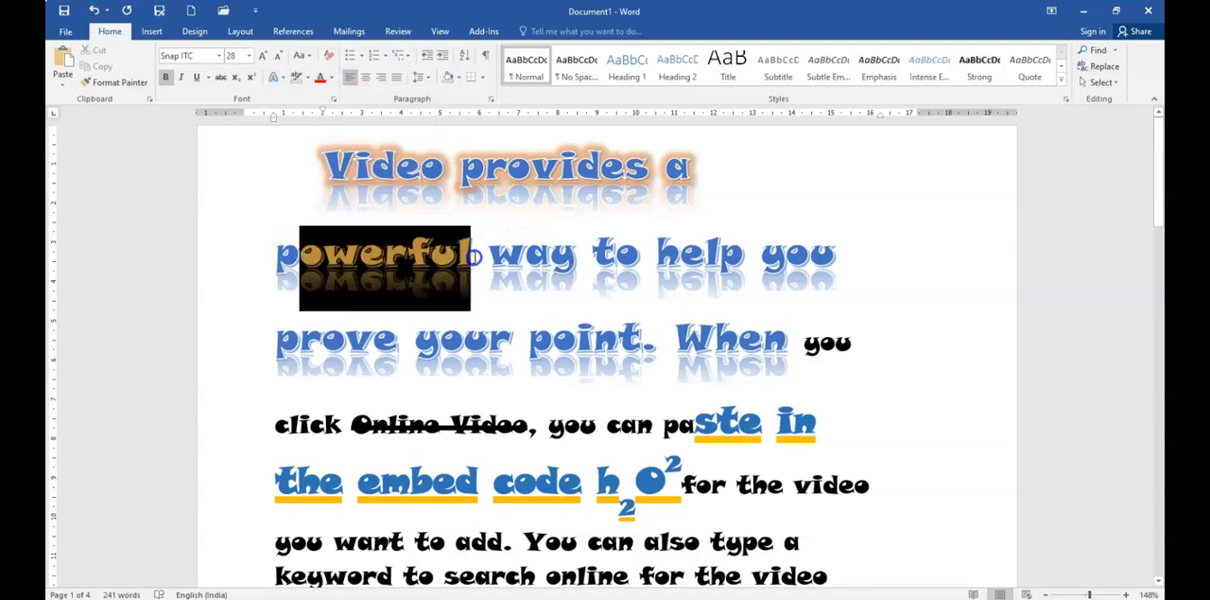
left_click(332, 78)
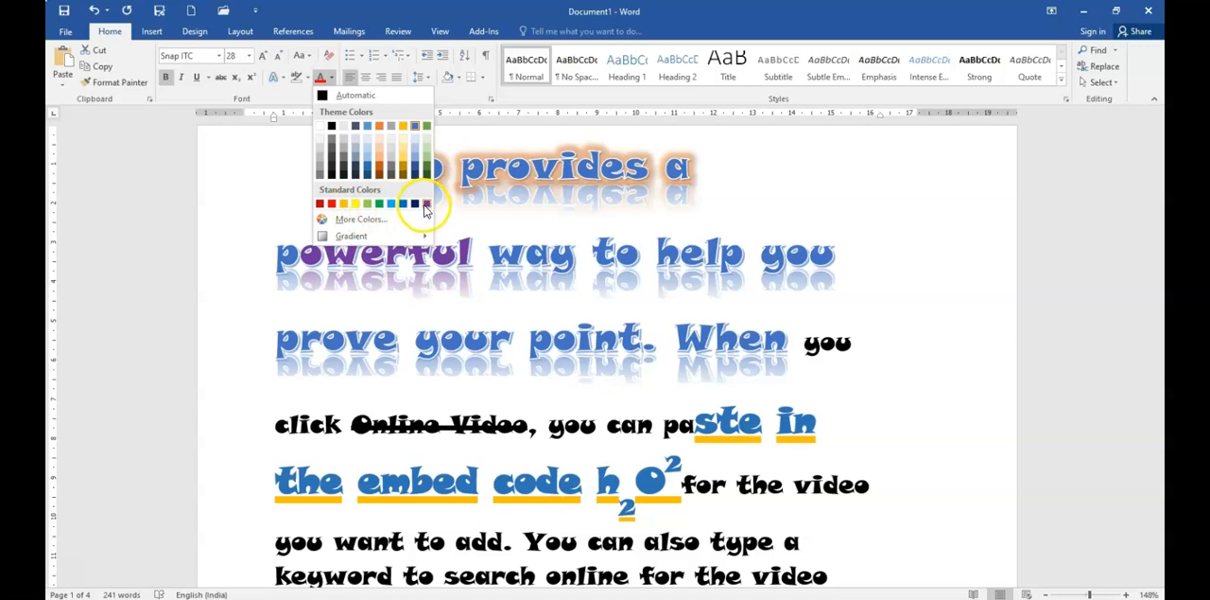
left_click(425, 205)
left_click(535, 309)
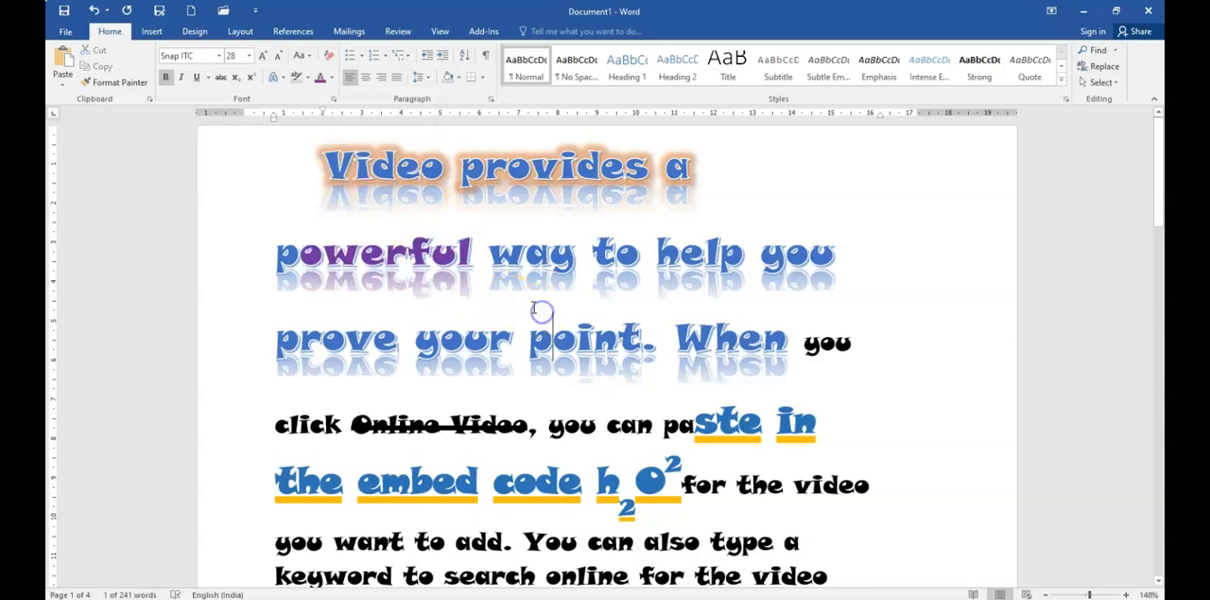
Step: Look at the font color gradient choices and the Format Text Effects fill settings for "your point", and close the settings
left_click_drag(414, 336, 489, 339)
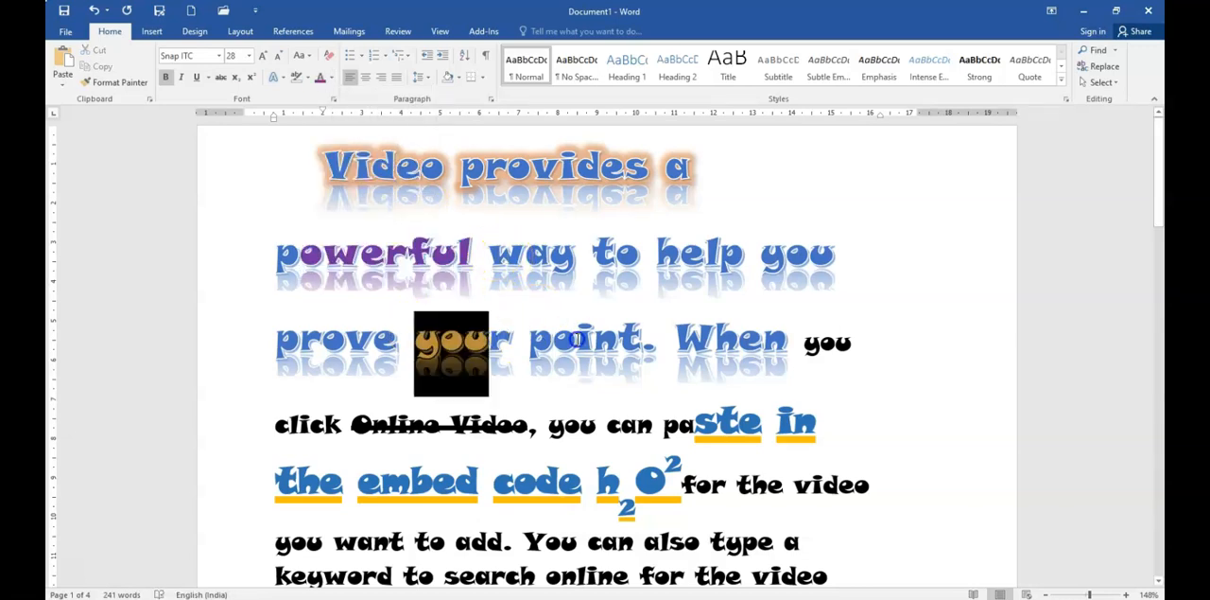
left_click_drag(577, 338, 641, 339)
left_click(331, 78)
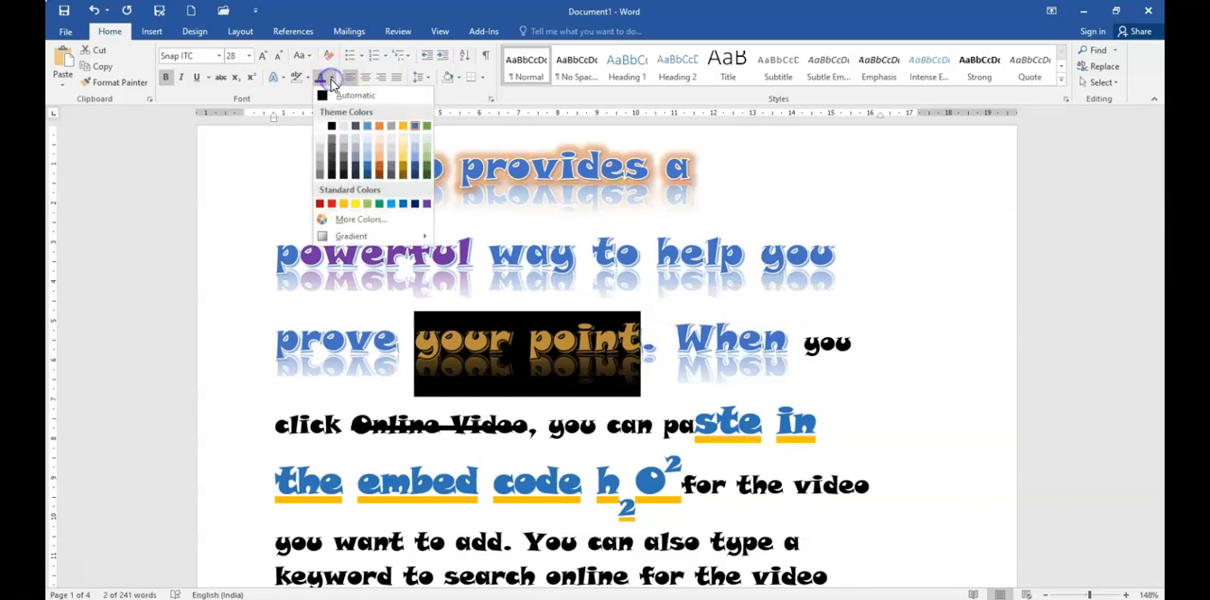
mouse_move(353, 237)
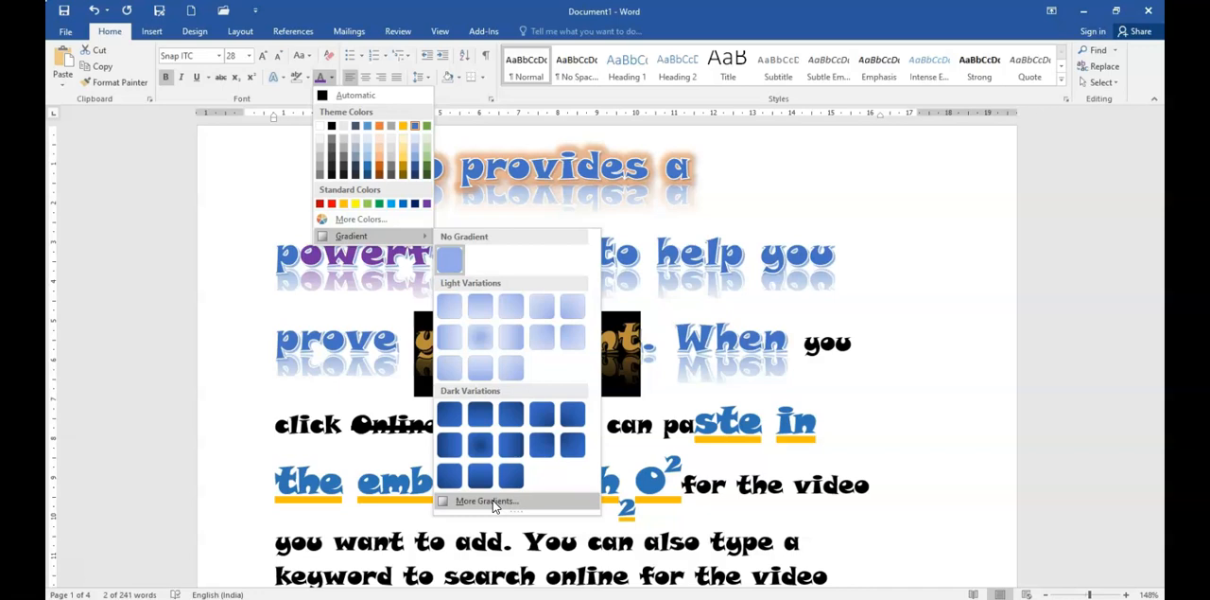
left_click(487, 501)
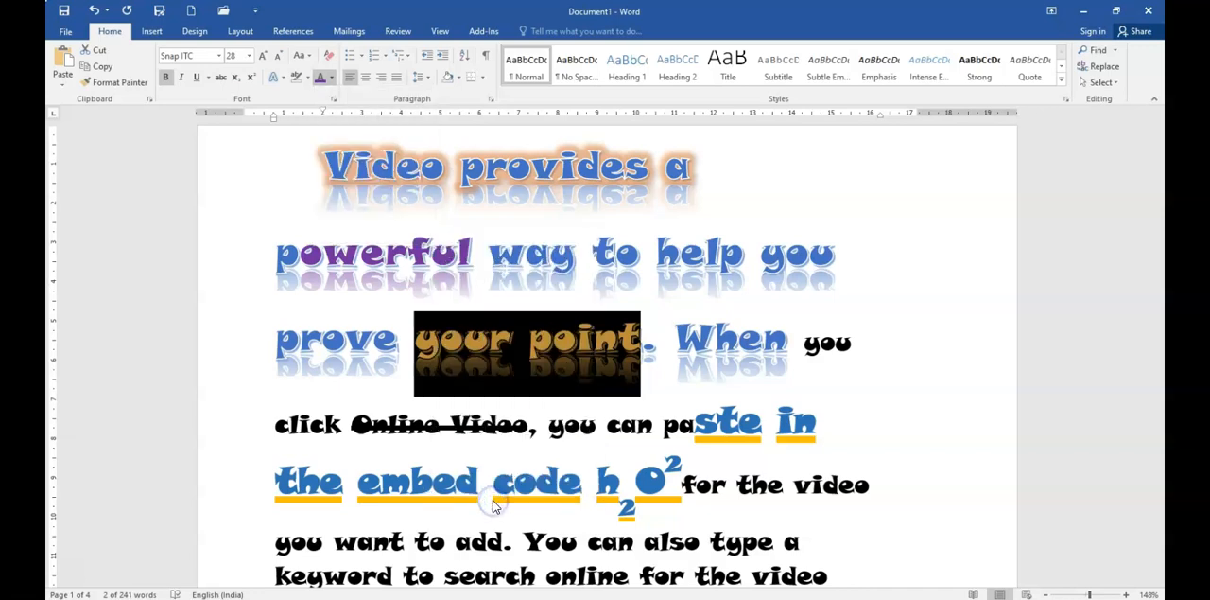
left_click(590, 357)
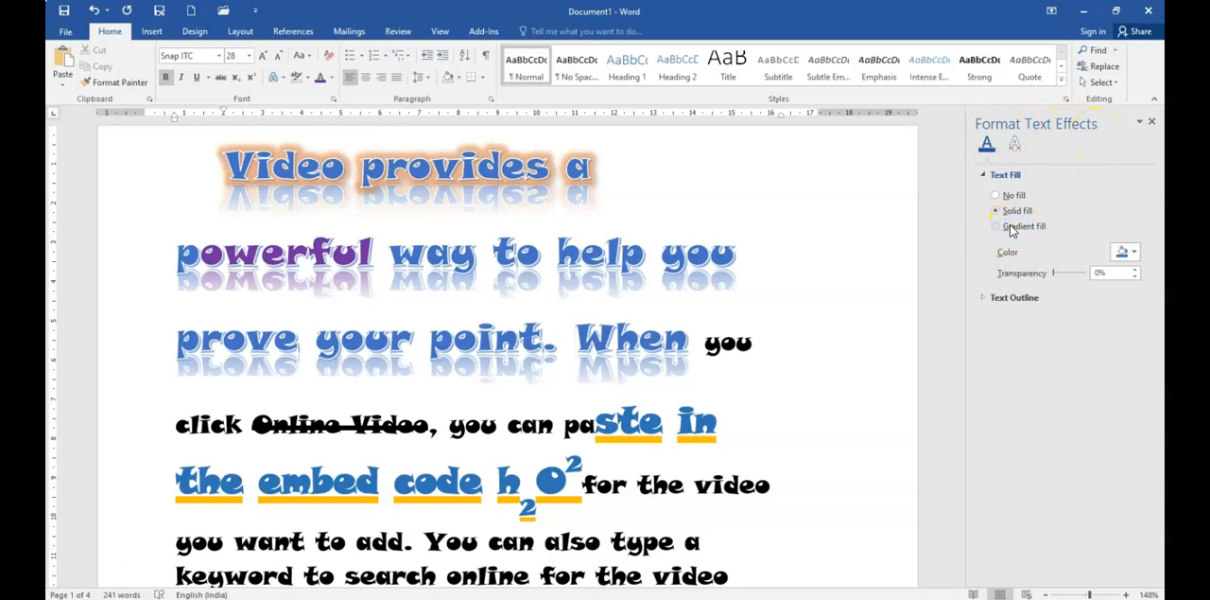
left_click(1151, 122)
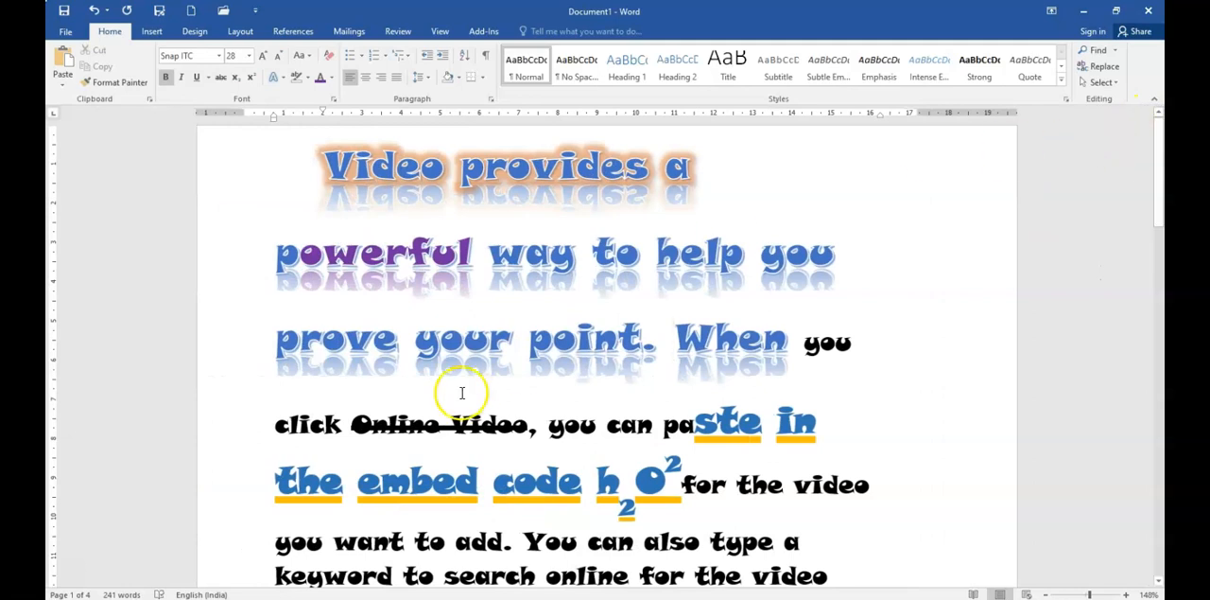